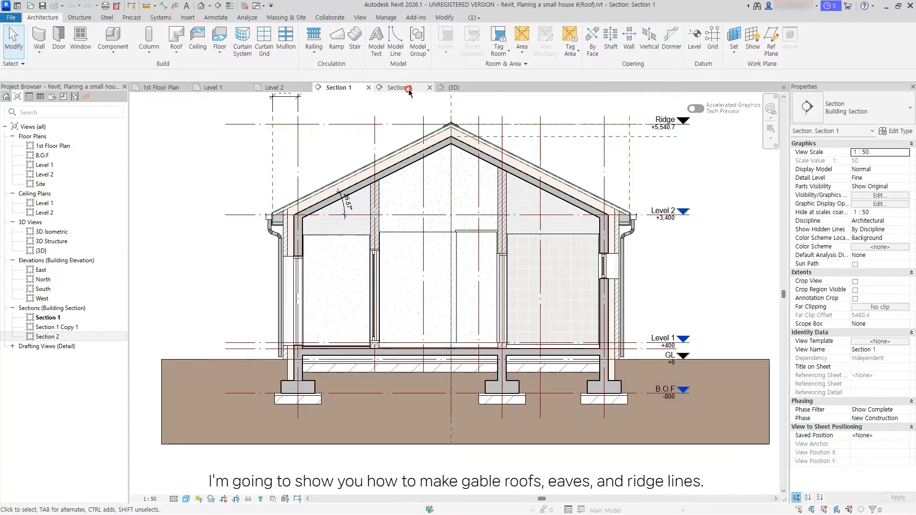
Step: Open the 3D view and examine the finished gable roof, its concrete slab and how the walls meet it
{"action": "left_click", "coordinate": [454, 88]}
{"action": "middle_click_drag", "start_coordinate": [640, 180], "coordinate": [531, 323], "text": "shift"}
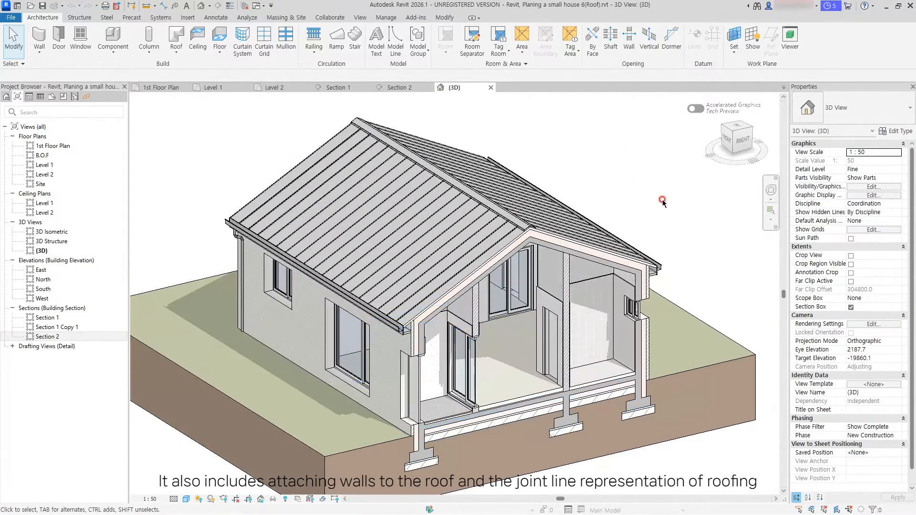
{"action": "scroll", "coordinate": [516, 268], "scroll_direction": "up", "scroll_amount": 5}
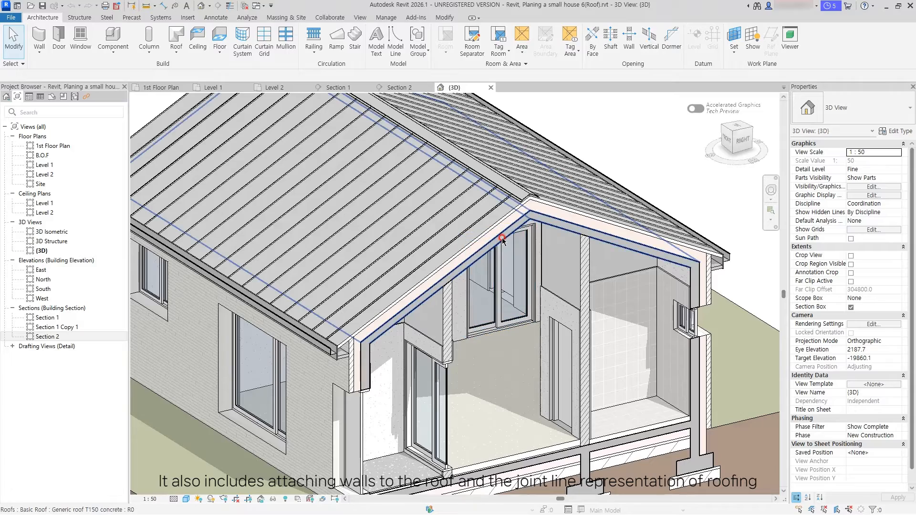
{"action": "left_click", "coordinate": [636, 272]}
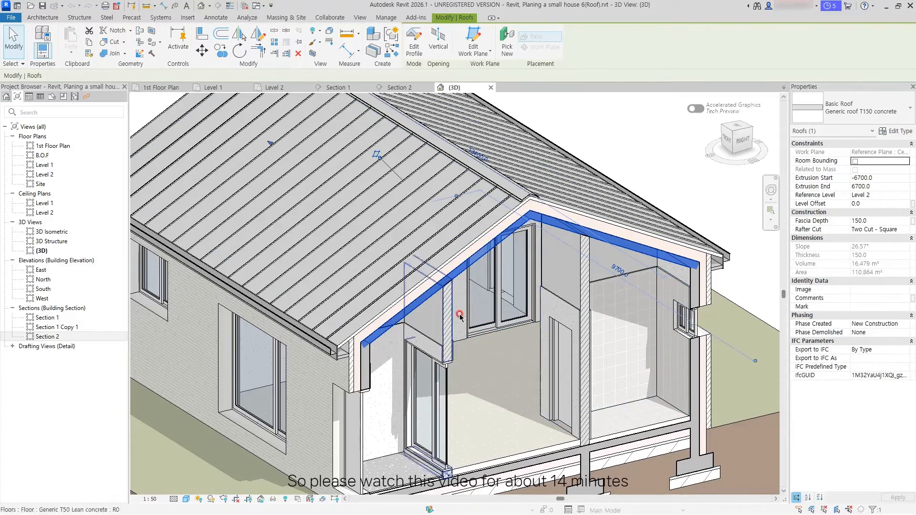
{"action": "left_click", "coordinate": [42, 17]}
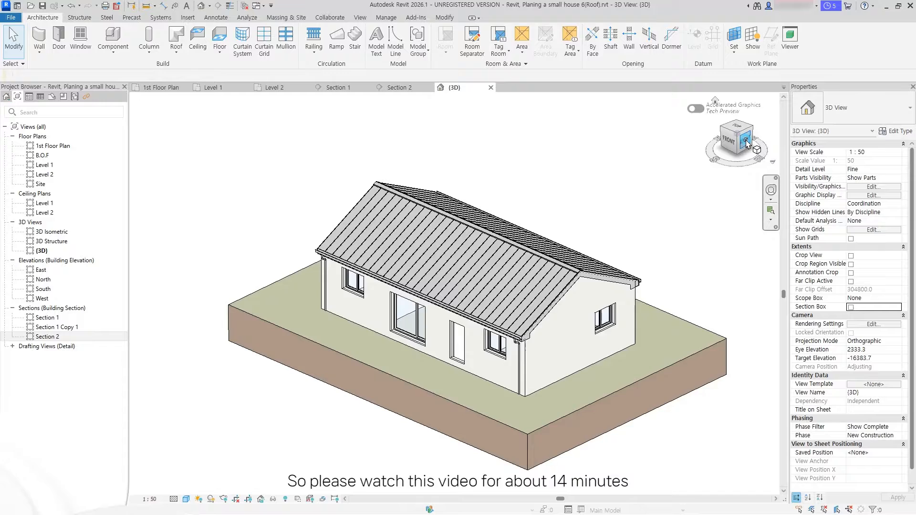
Step: Select the gable roof, its eaves and its gutters across the gable end in the 3D view and delete them
{"action": "left_click", "coordinate": [742, 138]}
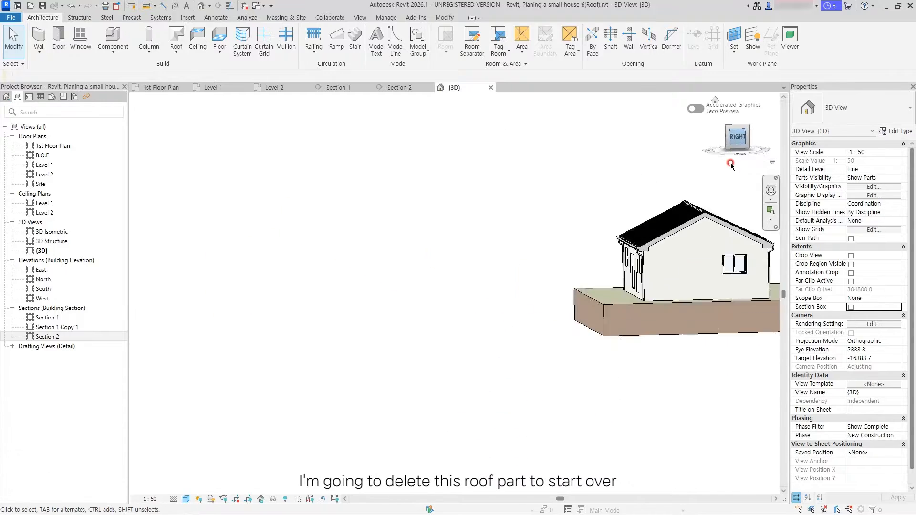
{"action": "scroll", "coordinate": [454, 262], "scroll_direction": "up", "scroll_amount": 5}
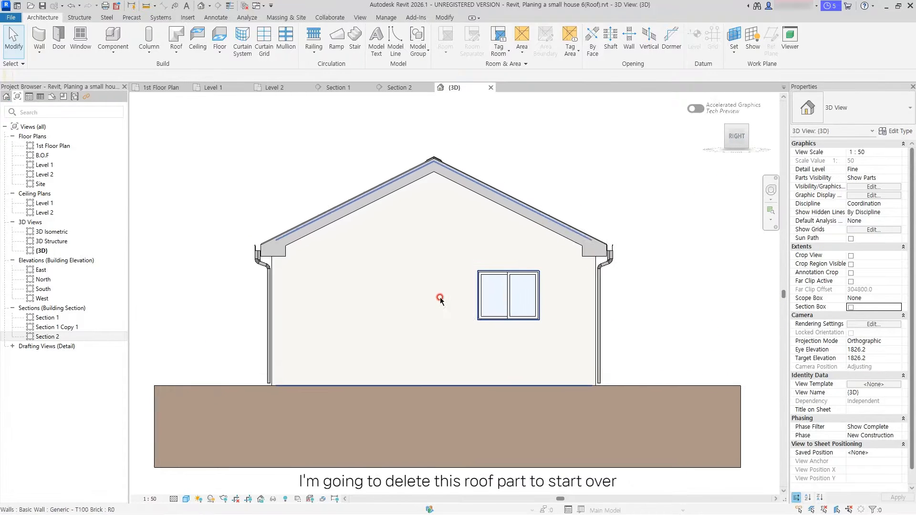
{"action": "left_click_drag", "start_coordinate": [175, 106], "coordinate": [657, 260]}
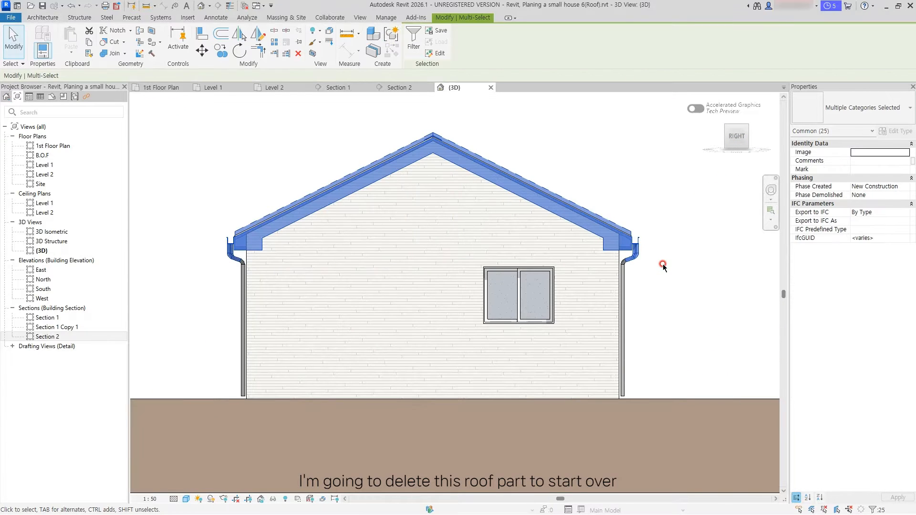
{"action": "key", "text": "Delete"}
{"action": "middle_click_drag", "start_coordinate": [644, 254], "coordinate": [600, 386], "text": "shift"}
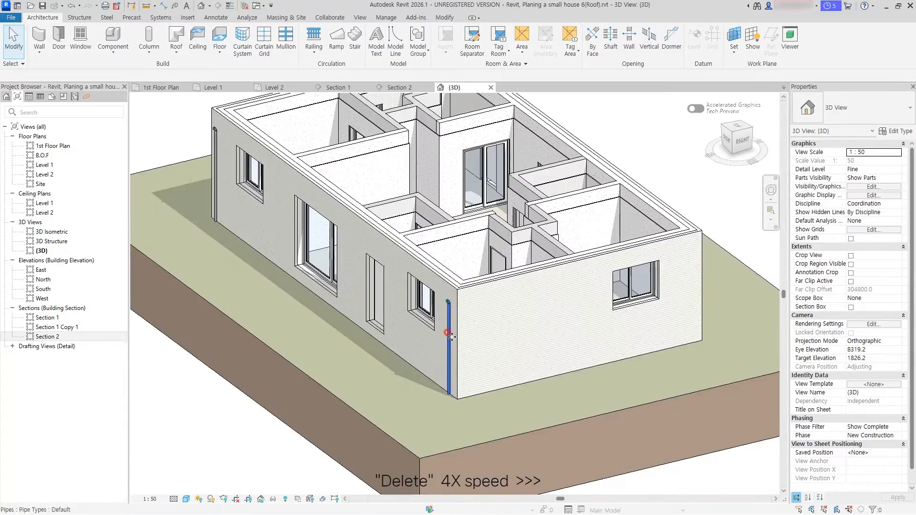
Step: Delete the old roof reference planes above the walls in Section 1
{"action": "left_click", "coordinate": [340, 87]}
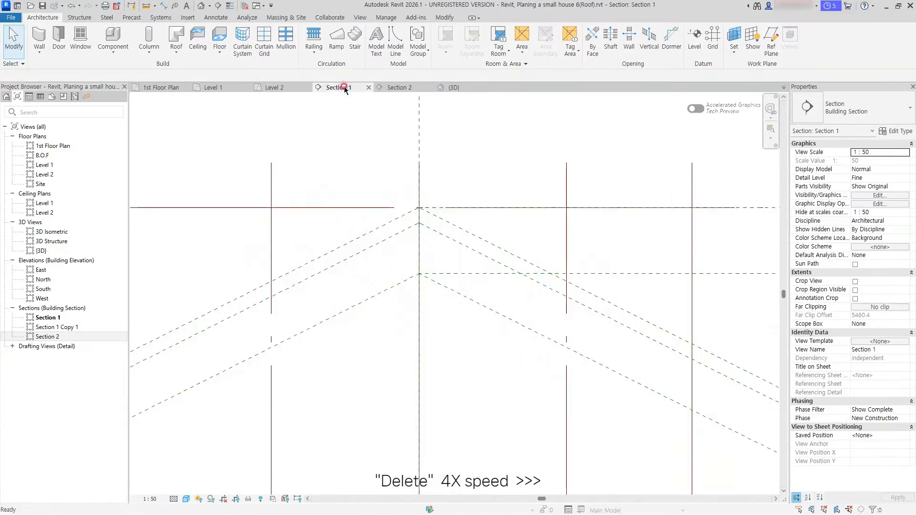
{"action": "left_click", "coordinate": [535, 247]}
{"action": "key", "text": "Delete"}
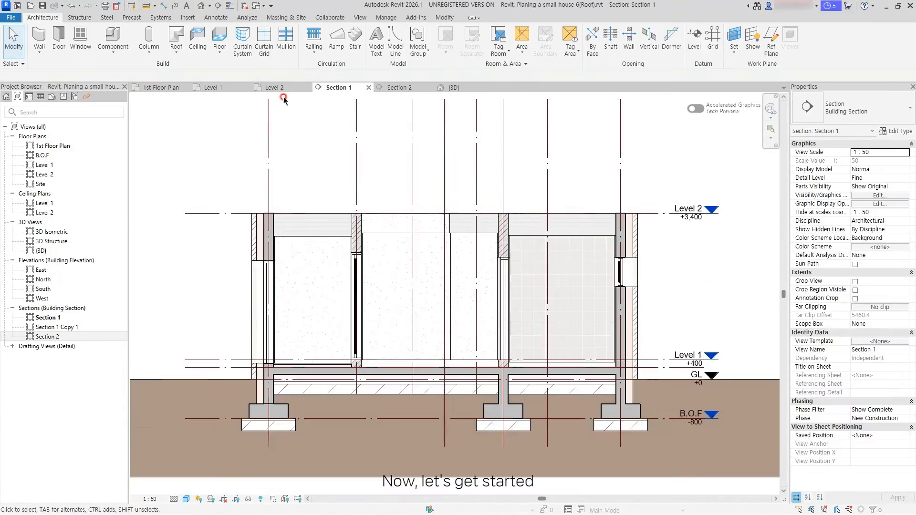
Step: On the Level 2 plan, draw a vertical reference plane through the midpoint of the front wall, extending beyond the back wall
{"action": "left_click", "coordinate": [282, 87]}
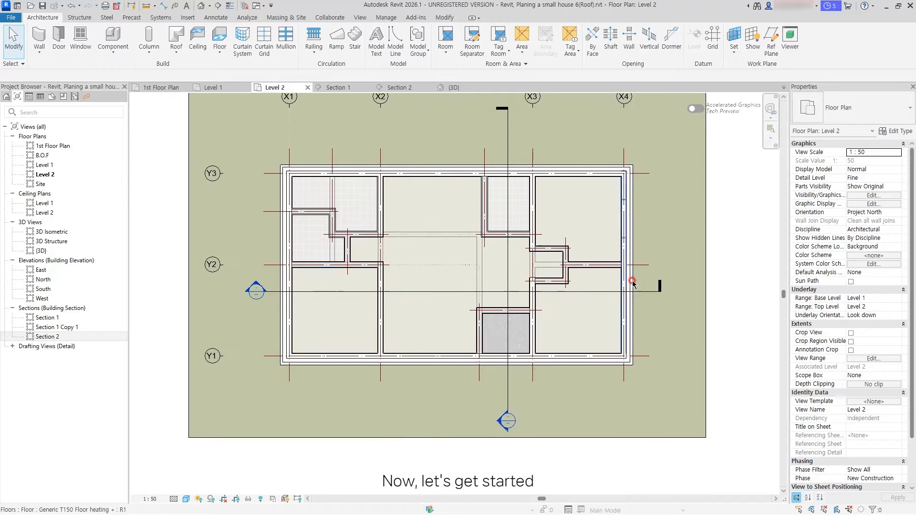
{"action": "left_click", "coordinate": [772, 38]}
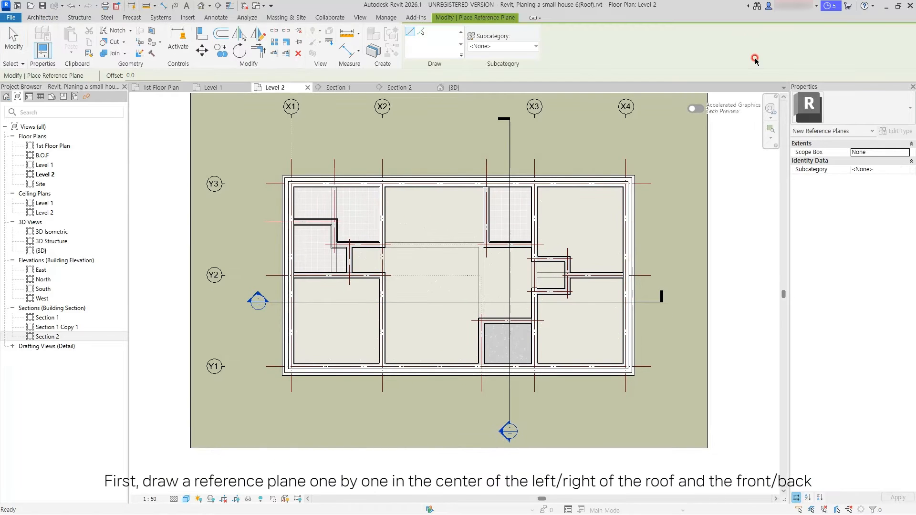
{"action": "left_click", "coordinate": [457, 373]}
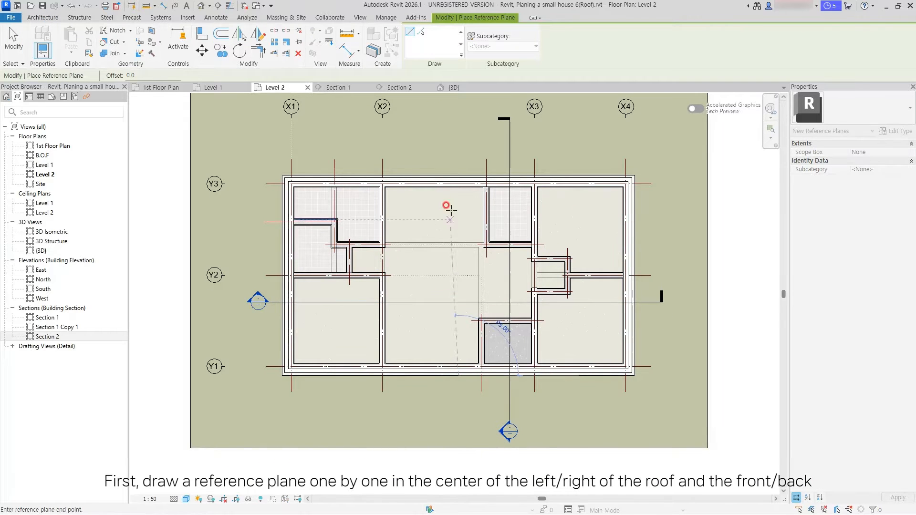
{"action": "left_click", "coordinate": [463, 122]}
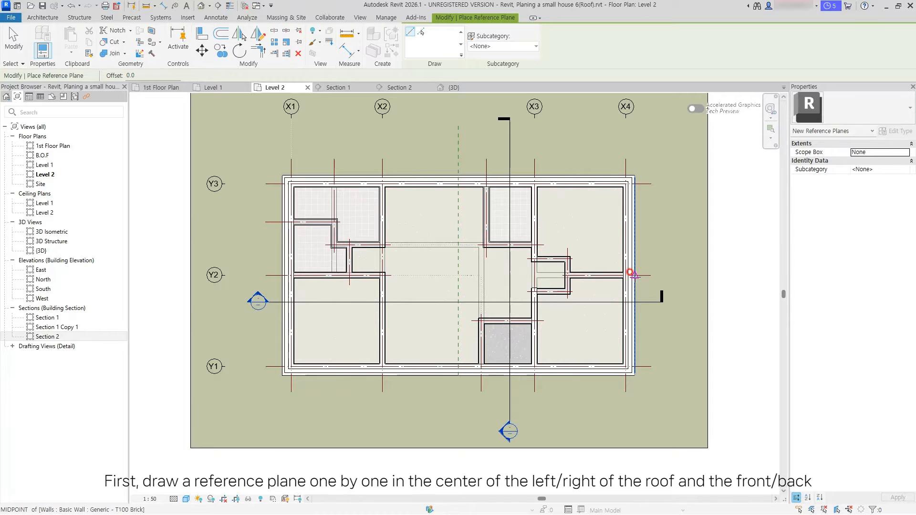
Step: Draw a horizontal reference plane through the end wall's midpoint along grid Y2 and extend it past the building on the X4 side
{"action": "left_click", "coordinate": [631, 274]}
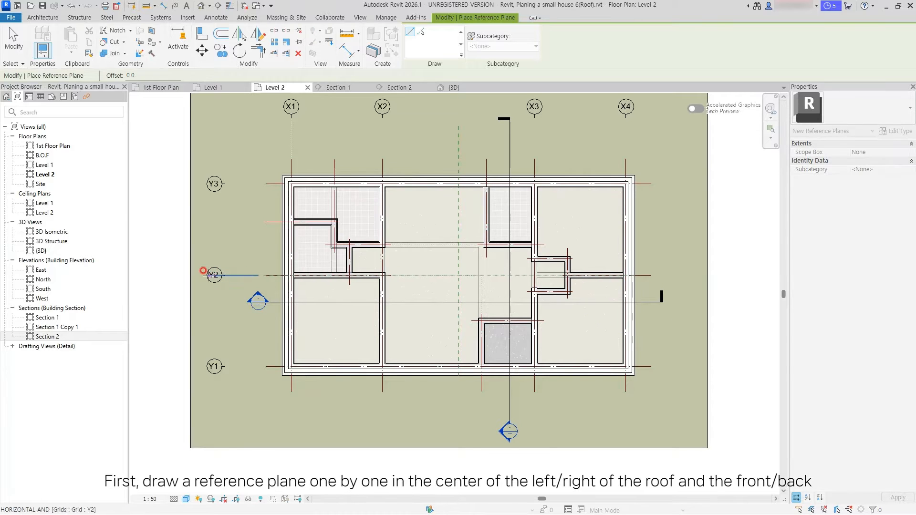
{"action": "left_click", "coordinate": [203, 270]}
{"action": "key", "text": "Escape"}
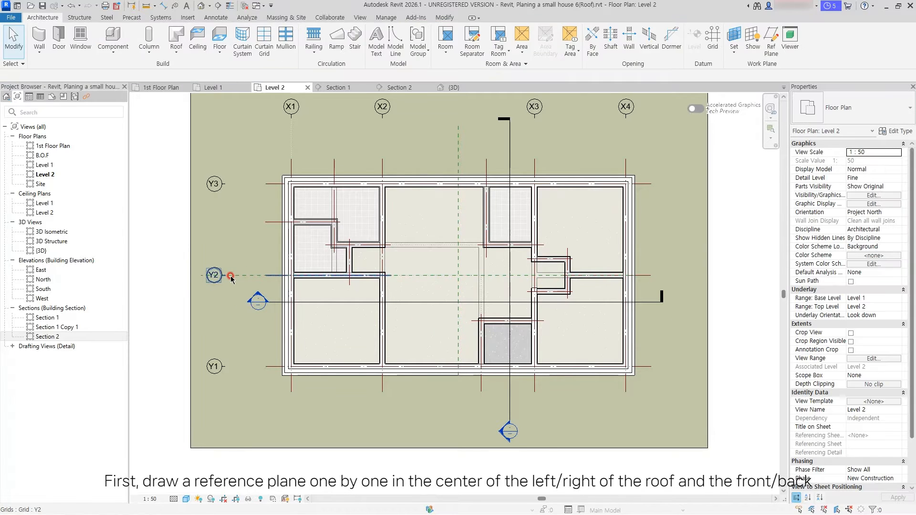
{"action": "left_click", "coordinate": [234, 276]}
{"action": "left_click_drag", "start_coordinate": [637, 276], "coordinate": [687, 275]}
{"action": "key", "text": "Escape"}
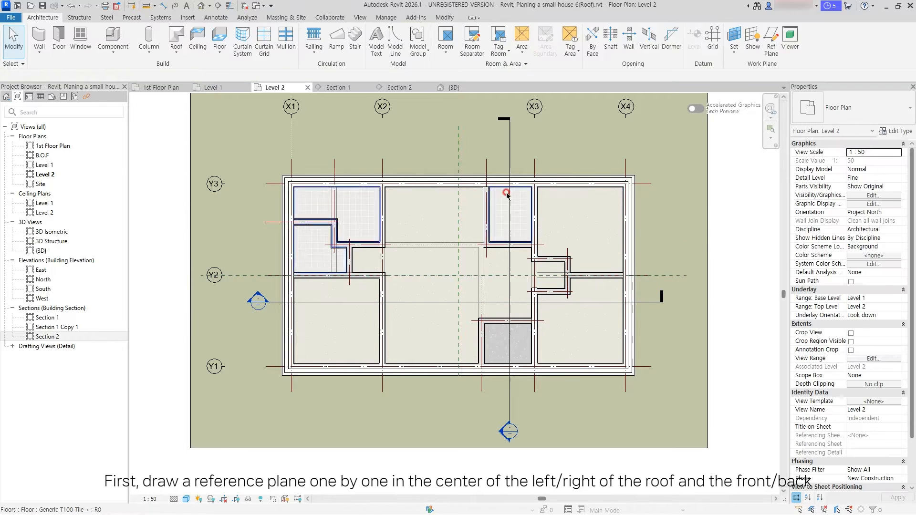
Step: Extend the vertical reference plane beyond the front wall and name it Center left/right
{"action": "left_click", "coordinate": [458, 154]}
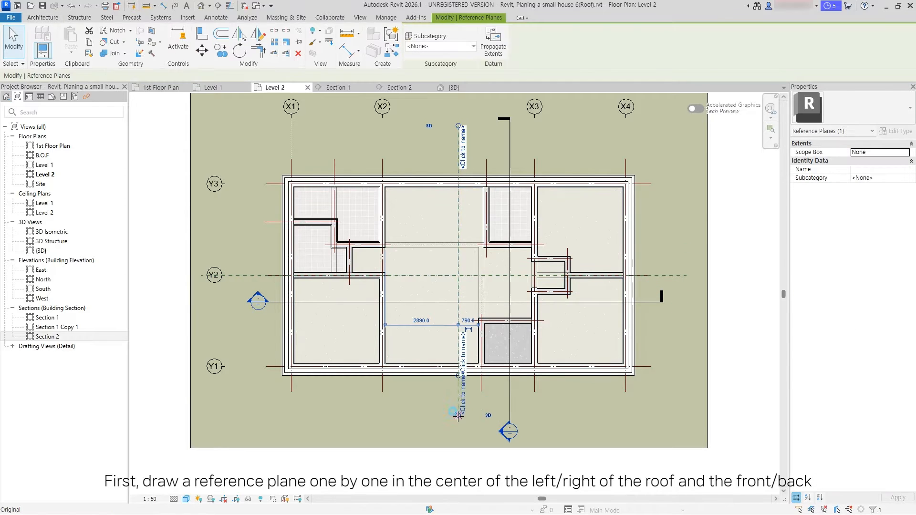
{"action": "left_click_drag", "start_coordinate": [457, 415], "coordinate": [458, 419]}
{"action": "left_click", "coordinate": [463, 405]}
{"action": "left_click", "coordinate": [564, 364]}
{"action": "type", "text": "Cent"}
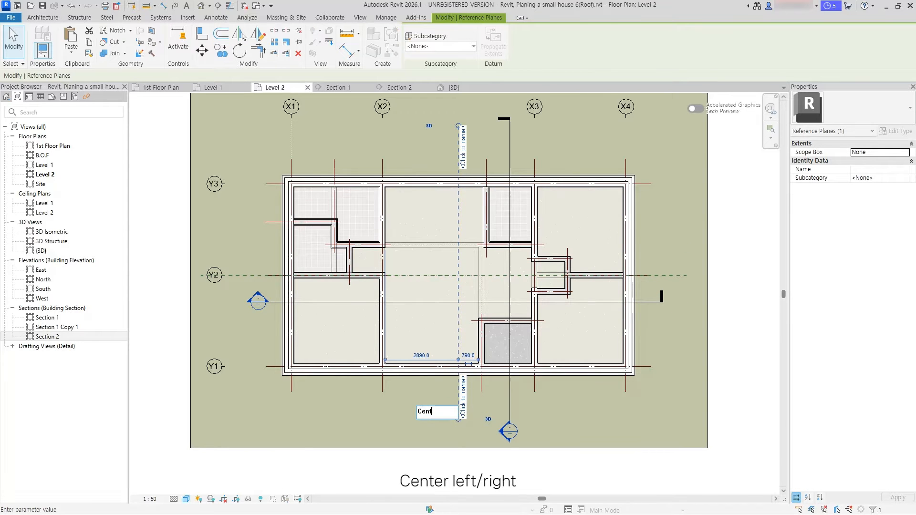
{"action": "type", "text": "er front/back"}
{"action": "key", "text": "Return"}
{"action": "type", "text": "Center left/right"}
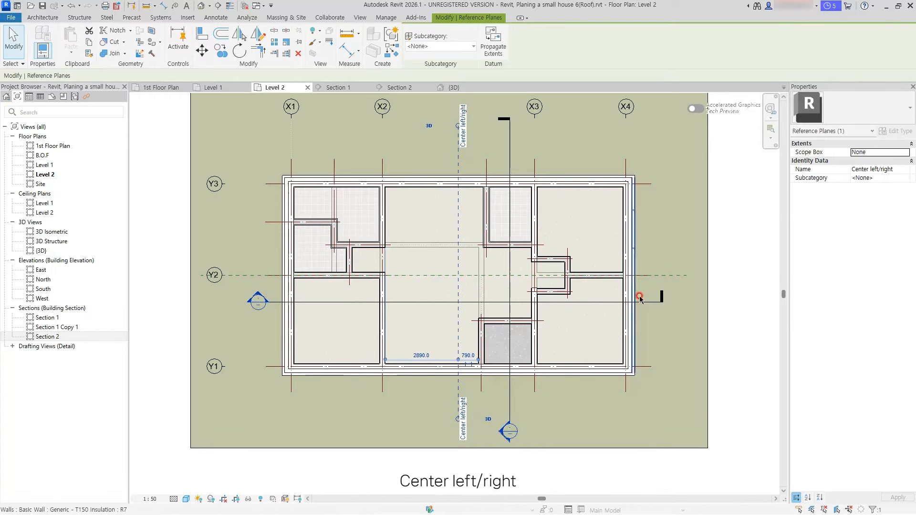
Step: Name the horizontal reference plane Center front/back
{"action": "left_click", "coordinate": [663, 276]}
{"action": "left_click", "coordinate": [679, 279]}
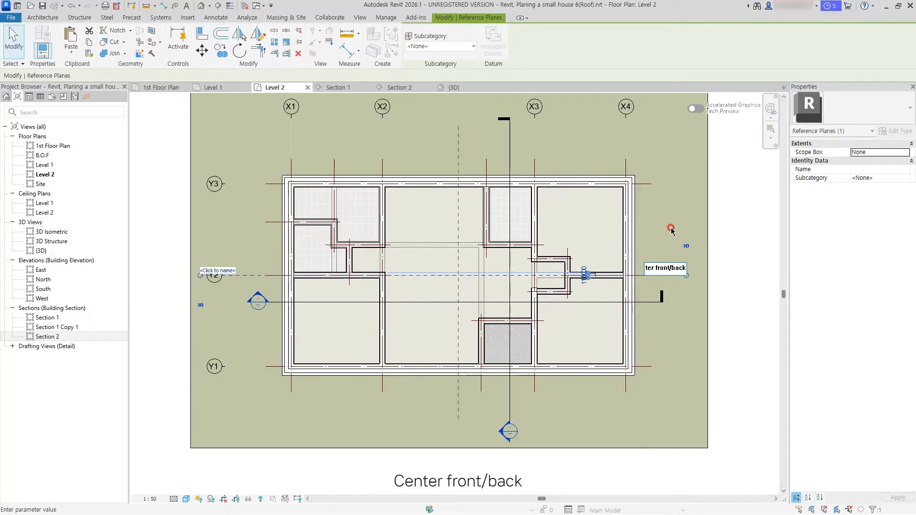
{"action": "key", "text": "Return"}
{"action": "left_click", "coordinate": [673, 360]}
Step: In Section 1, draw a reference plane rising at about 28° from the left concrete wall's outer top corner past the building's center plane
{"action": "left_click", "coordinate": [347, 87]}
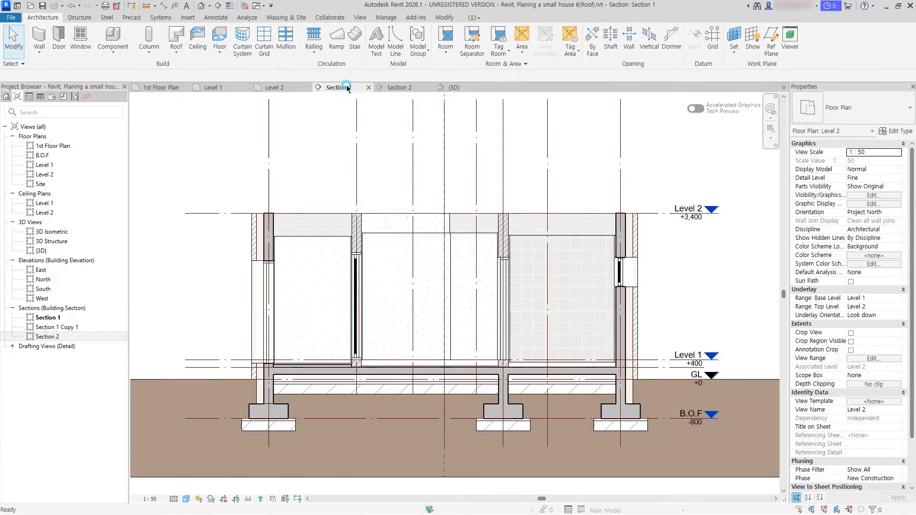
{"action": "scroll", "coordinate": [384, 289], "scroll_direction": "down", "scroll_amount": 1}
{"action": "middle_click_drag", "start_coordinate": [385, 262], "coordinate": [420, 349]}
{"action": "scroll", "coordinate": [344, 346], "scroll_direction": "up", "scroll_amount": 2}
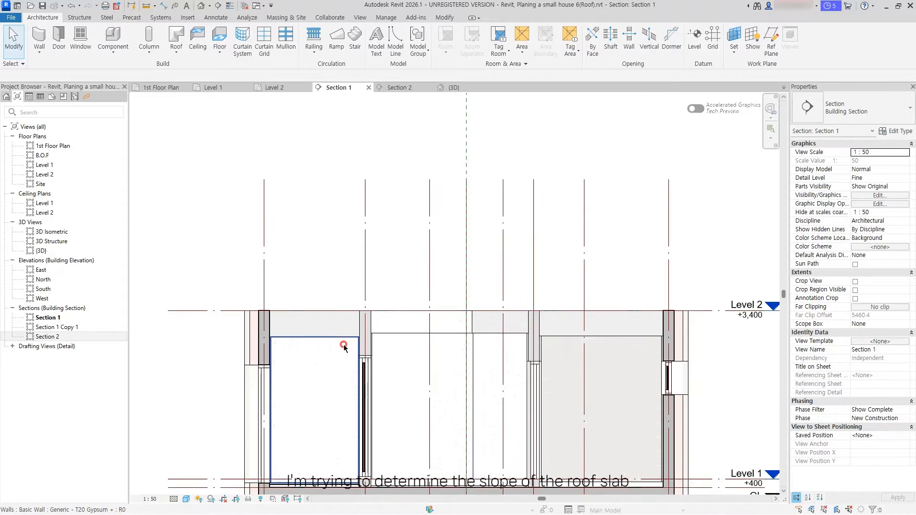
{"action": "middle_click_drag", "start_coordinate": [343, 268], "coordinate": [332, 285]}
{"action": "key", "text": "r"}
{"action": "key", "text": "p"}
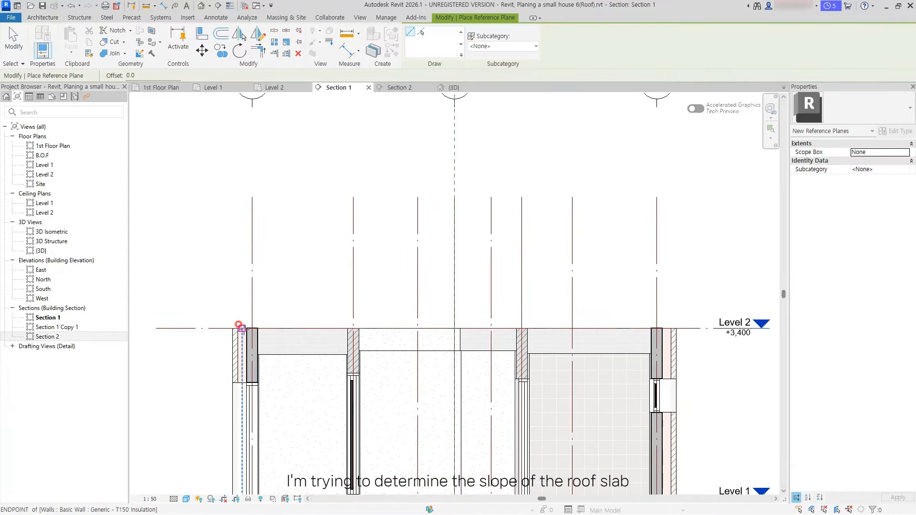
{"action": "left_click", "coordinate": [246, 328]}
{"action": "left_click", "coordinate": [473, 204]}
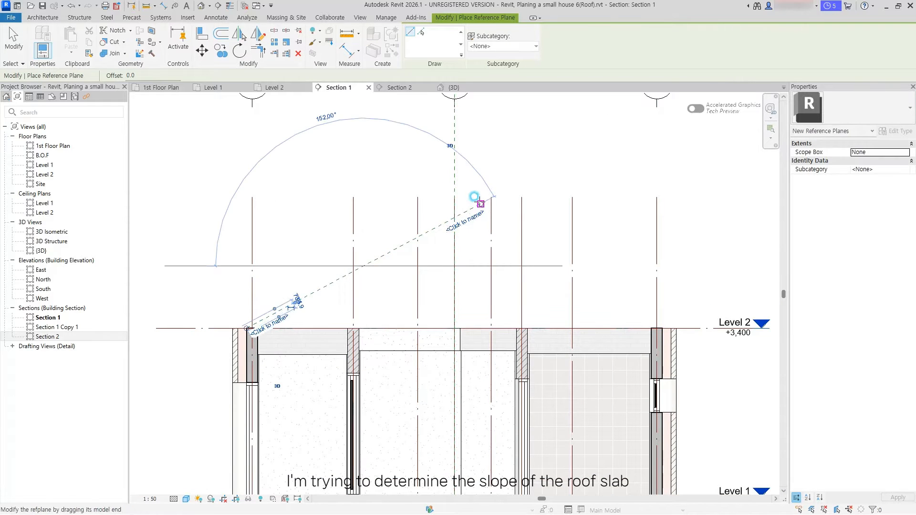
{"action": "key", "text": "Escape"}
{"action": "key", "text": "Escape"}
Step: Draw a right triangle in detail lines above the sloped plane as a slope symbol, with a 1000 mm horizontal leg
{"action": "scroll", "coordinate": [334, 296], "scroll_direction": "up", "scroll_amount": 2}
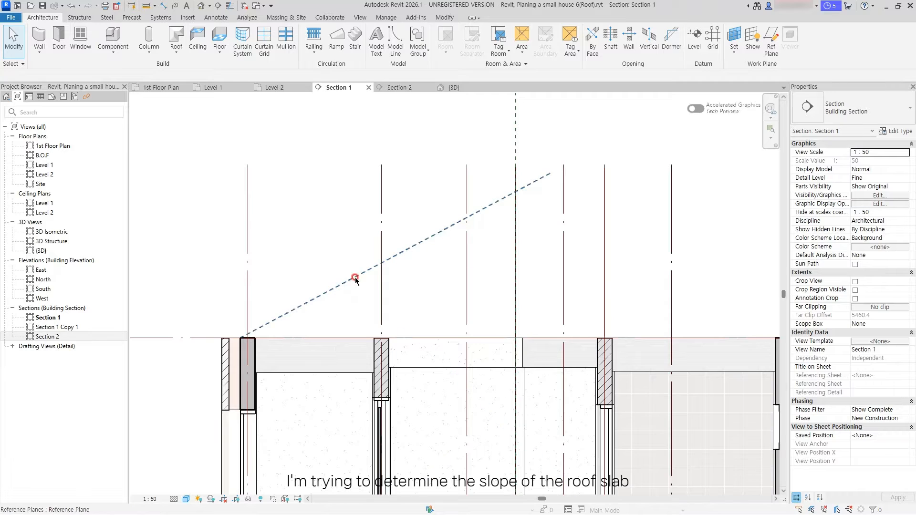
{"action": "middle_click_drag", "start_coordinate": [333, 275], "coordinate": [351, 278]}
{"action": "scroll", "coordinate": [327, 272], "scroll_direction": "up", "scroll_amount": 1}
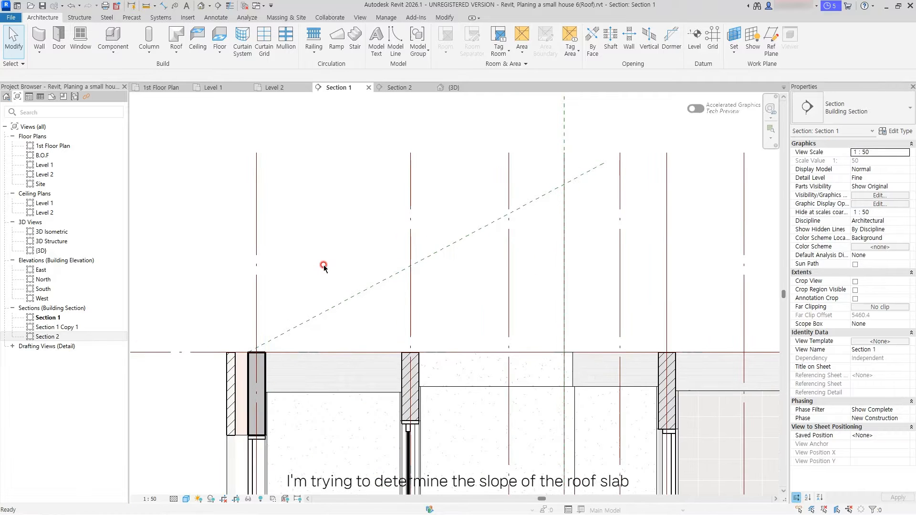
{"action": "type", "text": "dl00"}
{"action": "key", "text": "Return"}
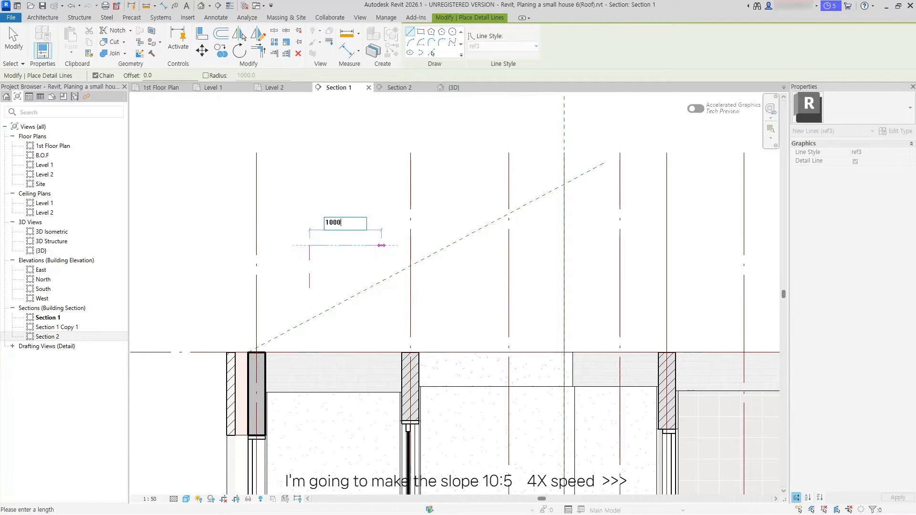
{"action": "key", "text": "Return"}
{"action": "left_click", "coordinate": [309, 287]}
{"action": "key", "text": "Escape"}
{"action": "key", "text": "Escape"}
Step: Change the slope triangle's detail lines to a solid line style
{"action": "left_click", "coordinate": [347, 268]}
{"action": "left_click", "coordinate": [447, 46]}
{"action": "left_click", "coordinate": [442, 147]}
{"action": "left_click", "coordinate": [339, 219]}
{"action": "middle_click_drag", "start_coordinate": [338, 220], "coordinate": [340, 216]}
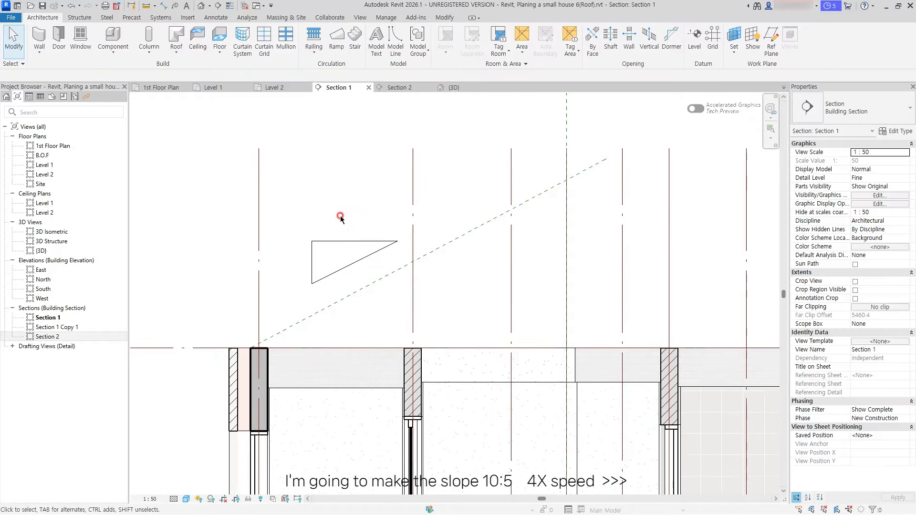
Step: Add text notes labelling the slope triangle's horizontal leg 10 and its vertical leg 5
{"action": "key", "text": "t"}
{"action": "key", "text": "x"}
{"action": "left_click", "coordinate": [332, 222]}
{"action": "type", "text": "10"}
{"action": "left_click", "coordinate": [363, 215]}
{"action": "left_click", "coordinate": [285, 257]}
{"action": "type", "text": "5"}
Step: Reposition the 5 and 10 text notes neatly beside their legs of the slope triangle
{"action": "left_click", "coordinate": [327, 224]}
{"action": "left_click_drag", "start_coordinate": [285, 257], "coordinate": [285, 243]}
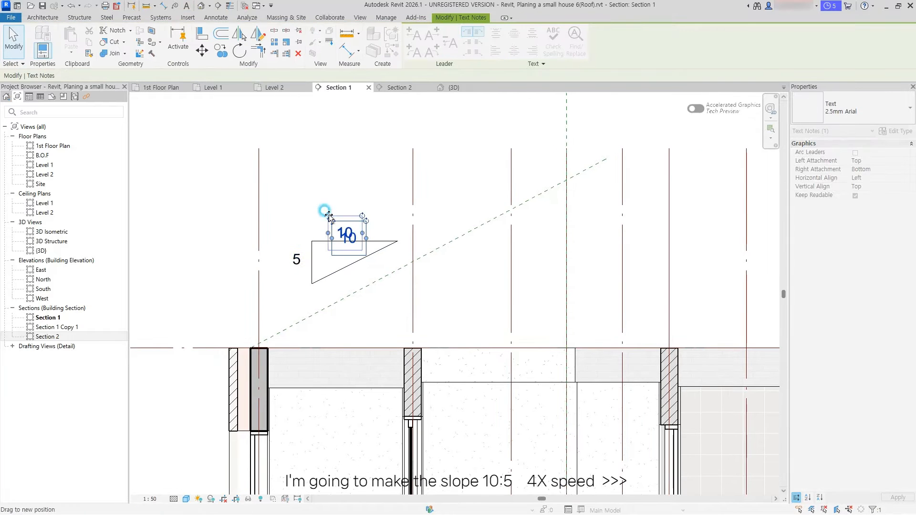
{"action": "left_click_drag", "start_coordinate": [328, 215], "coordinate": [326, 212]}
{"action": "key", "text": "Escape"}
{"action": "scroll", "coordinate": [367, 260], "scroll_direction": "down", "scroll_amount": 3}
{"action": "middle_click_drag", "start_coordinate": [373, 273], "coordinate": [369, 263]}
{"action": "scroll", "coordinate": [334, 267], "scroll_direction": "up", "scroll_amount": 2}
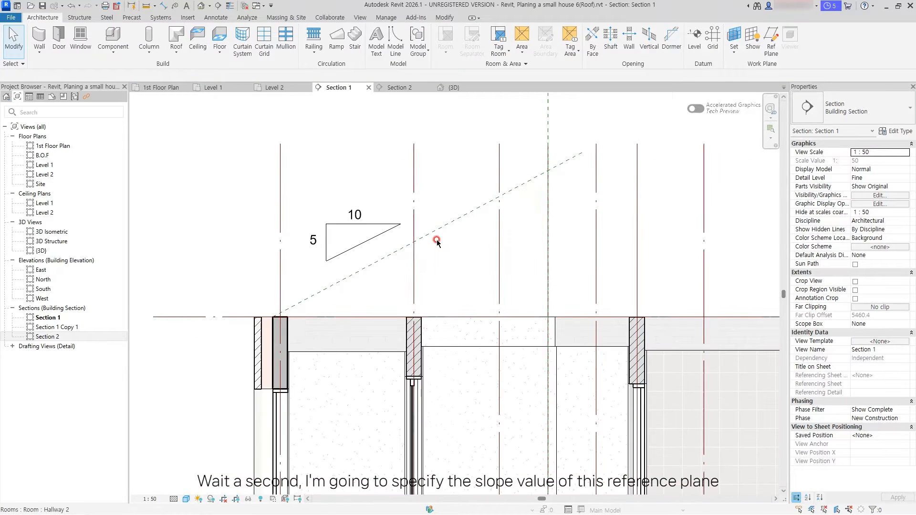
Step: Add an angular dimension between the Level 2 line and the sloped reference plane near the left wall
{"action": "left_click", "coordinate": [437, 234]}
{"action": "key", "text": "Escape"}
{"action": "key", "text": "d"}
{"action": "key", "text": "i"}
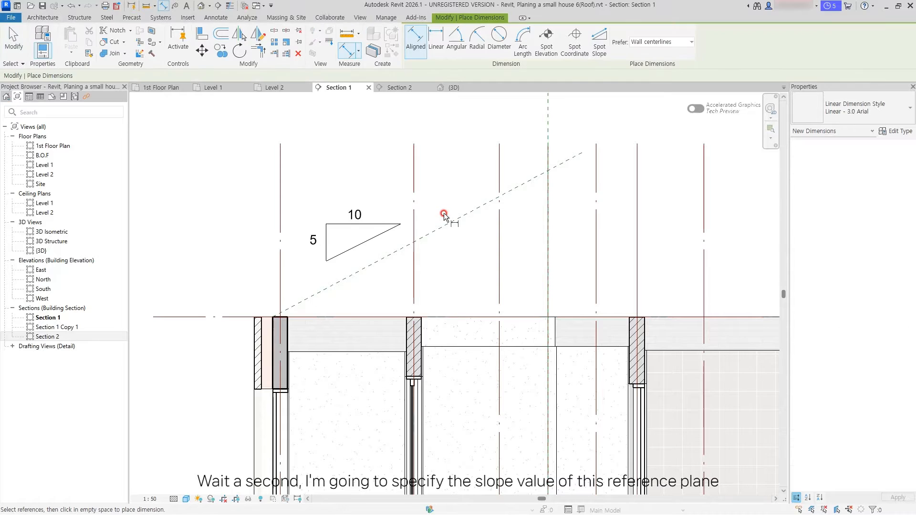
{"action": "left_click", "coordinate": [456, 38]}
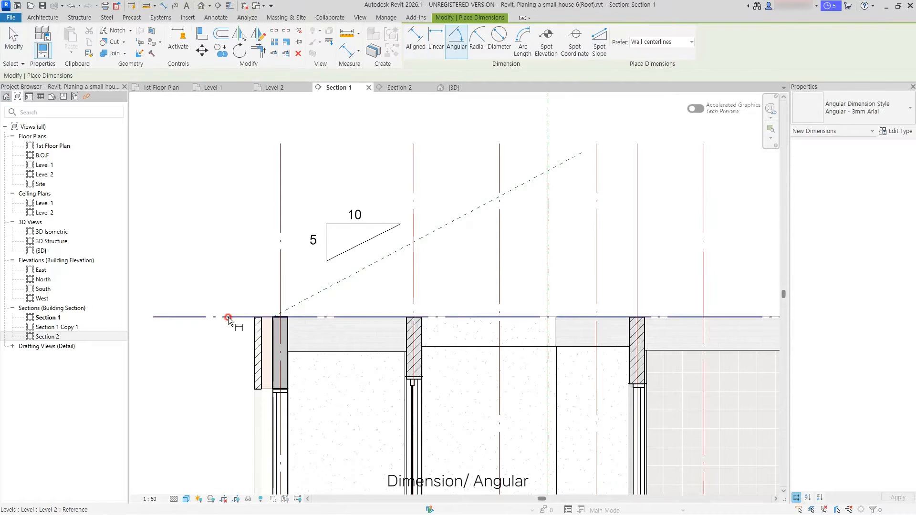
{"action": "left_click", "coordinate": [230, 317]}
{"action": "left_click", "coordinate": [340, 300]}
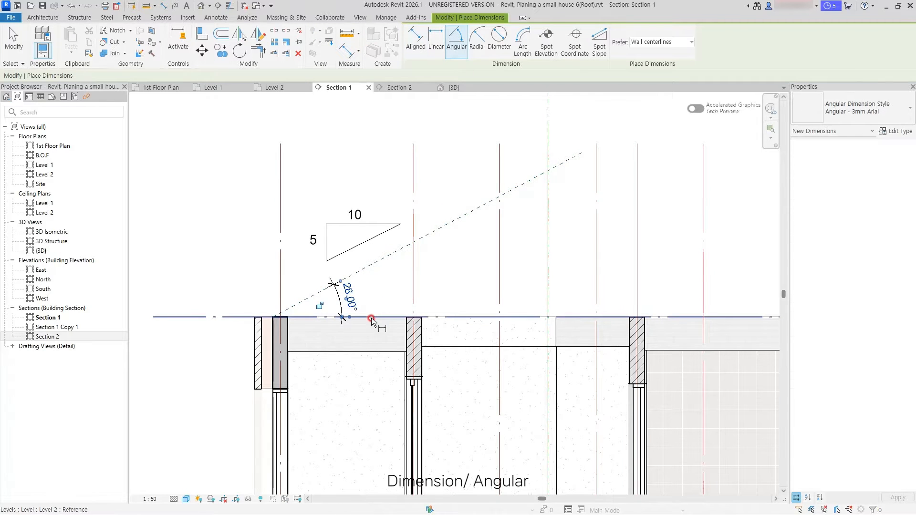
{"action": "key", "text": "Escape"}
Step: Set the angle between Level 2 and the sloped reference plane with the formula =atan(5/10)
{"action": "left_click", "coordinate": [392, 251]}
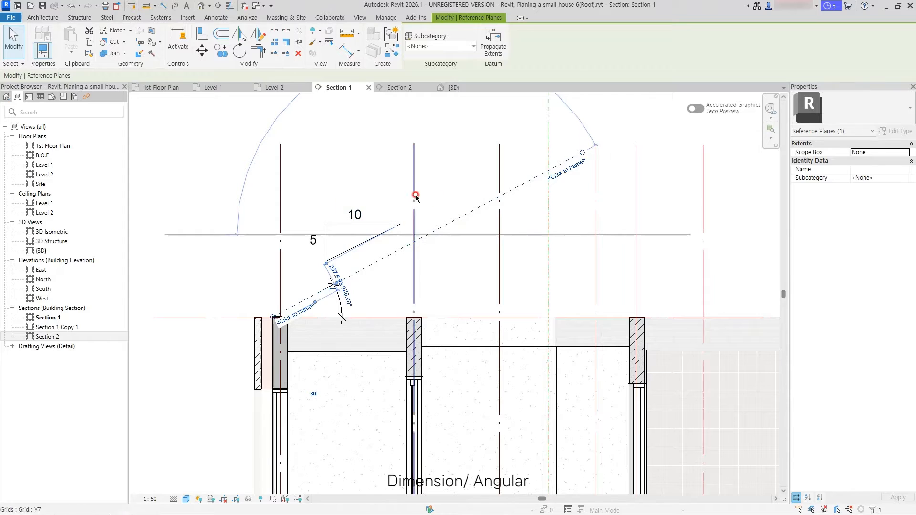
{"action": "left_click", "coordinate": [389, 272]}
{"action": "left_click", "coordinate": [384, 261]}
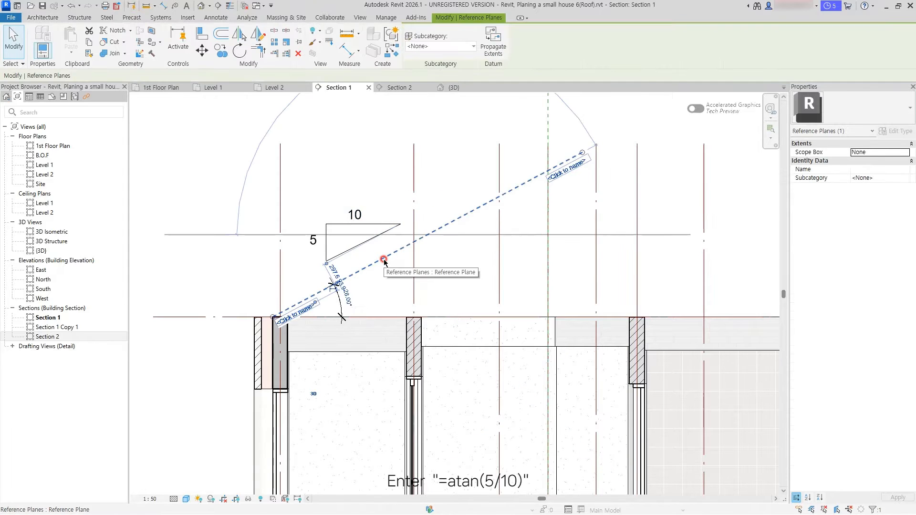
{"action": "left_click", "coordinate": [349, 294]}
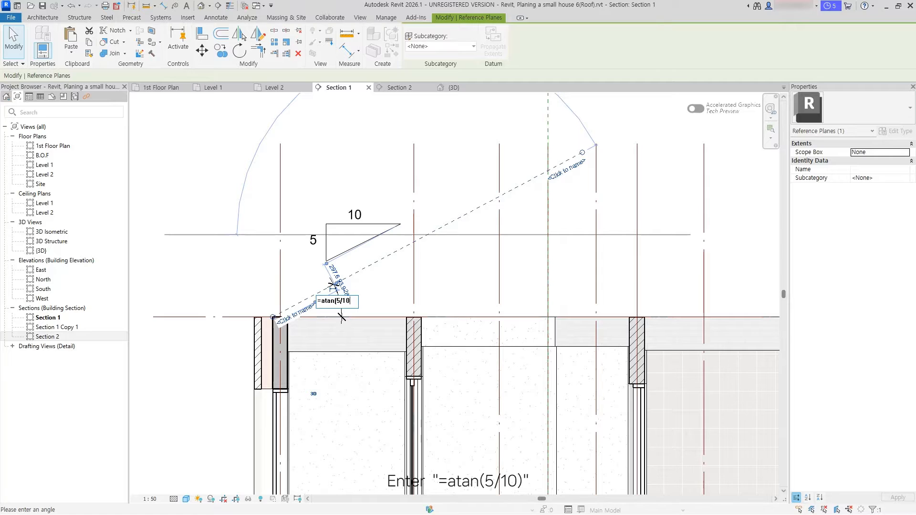
{"action": "key", "text": "Return"}
{"action": "left_click", "coordinate": [461, 279]}
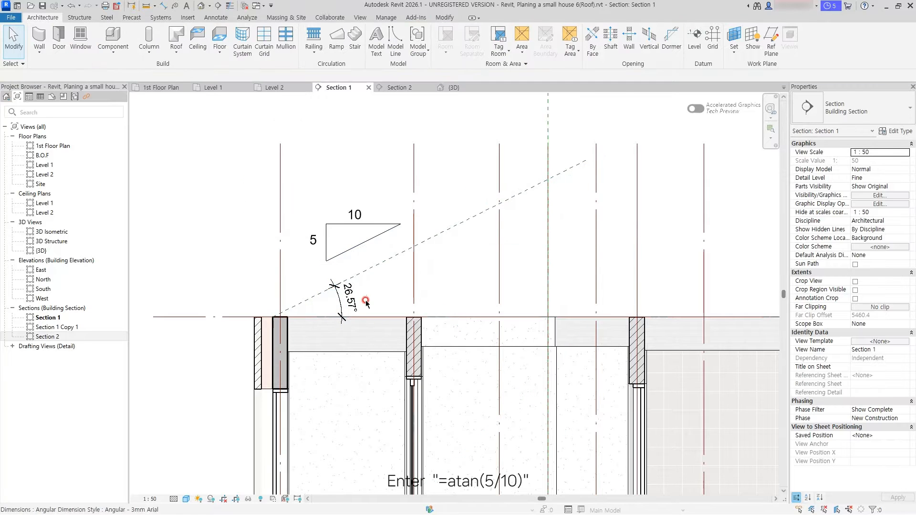
Step: Move the slope triangle with its 10 and 5 notes higher, clear of the sloped reference plane
{"action": "scroll", "coordinate": [361, 209], "scroll_direction": "up", "scroll_amount": 1}
{"action": "left_click_drag", "start_coordinate": [280, 179], "coordinate": [410, 276]}
{"action": "left_click_drag", "start_coordinate": [369, 245], "coordinate": [363, 145]}
{"action": "left_click", "coordinate": [405, 158]}
{"action": "scroll", "coordinate": [444, 191], "scroll_direction": "down", "scroll_amount": 3}
{"action": "middle_click_drag", "start_coordinate": [447, 217], "coordinate": [378, 234]}
{"action": "scroll", "coordinate": [380, 237], "scroll_direction": "down", "scroll_amount": 1}
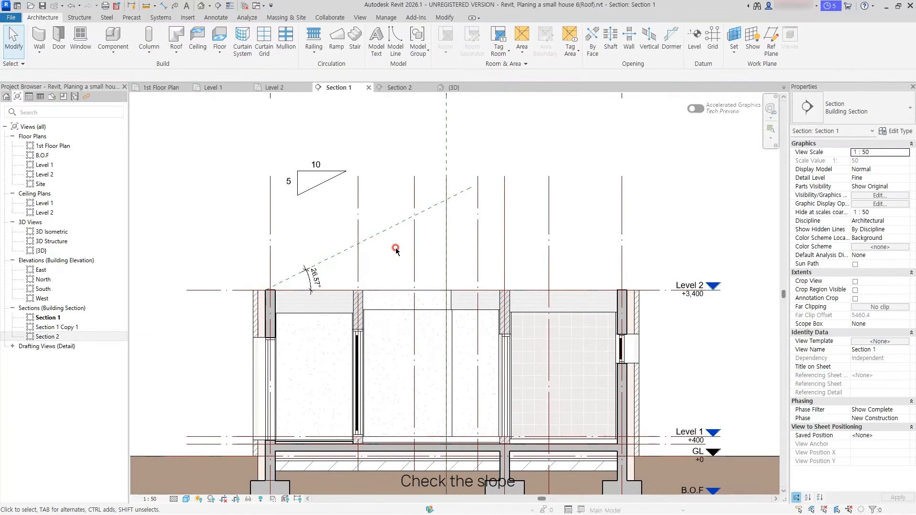
Step: Adjust the upper end of the sloped reference plane to meet the vertical center reference plane
{"action": "scroll", "coordinate": [397, 247], "scroll_direction": "up", "scroll_amount": 2}
{"action": "middle_click_drag", "start_coordinate": [439, 220], "coordinate": [491, 230]}
{"action": "left_click", "coordinate": [515, 202]}
{"action": "scroll", "coordinate": [513, 224], "scroll_direction": "down", "scroll_amount": 1}
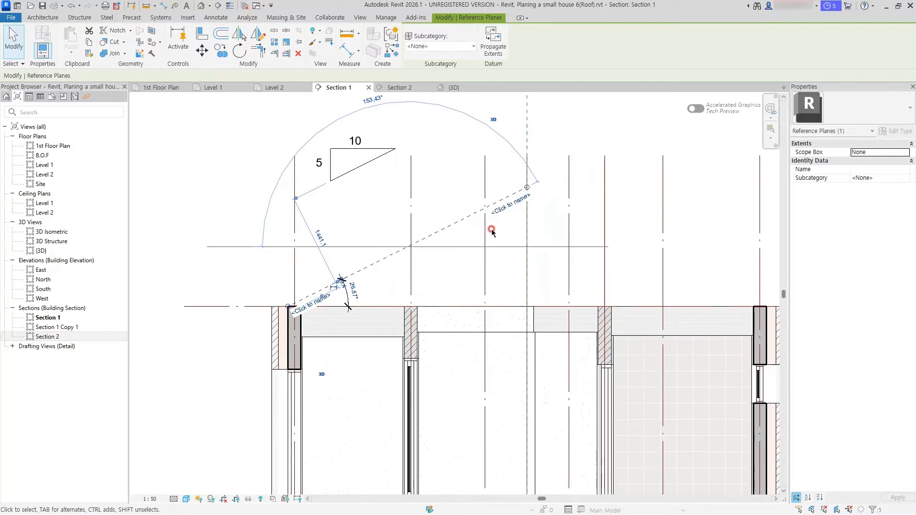
{"action": "left_click", "coordinate": [441, 204]}
{"action": "middle_click_drag", "start_coordinate": [397, 255], "coordinate": [442, 253]}
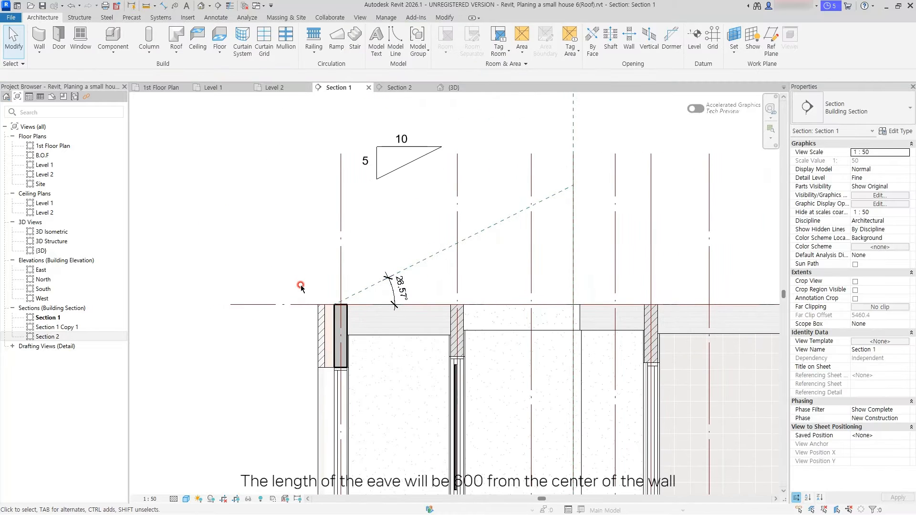
Step: Draw a vertical eave reference plane outside the left wall and set it 600 from the wall's center gridline
{"action": "key", "text": "p"}
{"action": "left_click", "coordinate": [277, 346]}
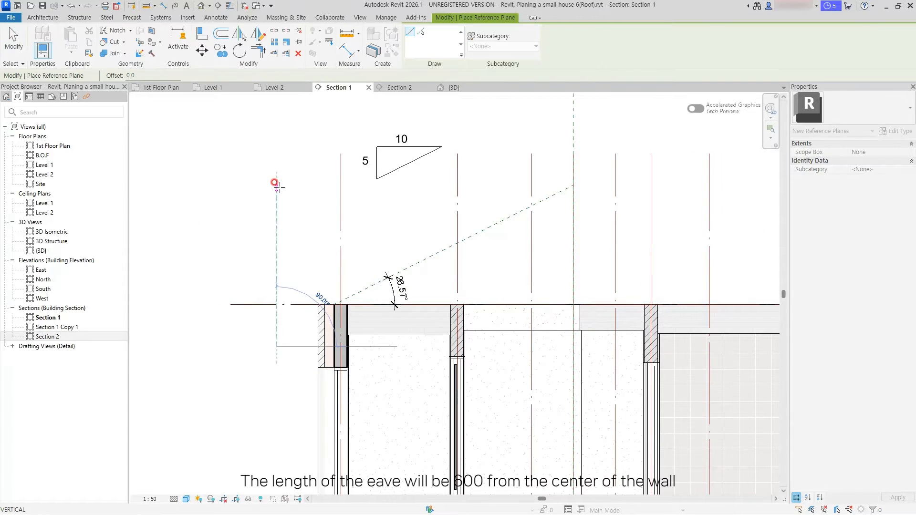
{"action": "left_click", "coordinate": [277, 173]}
{"action": "key", "text": "Escape"}
{"action": "key", "text": "Escape"}
{"action": "left_click", "coordinate": [278, 220]}
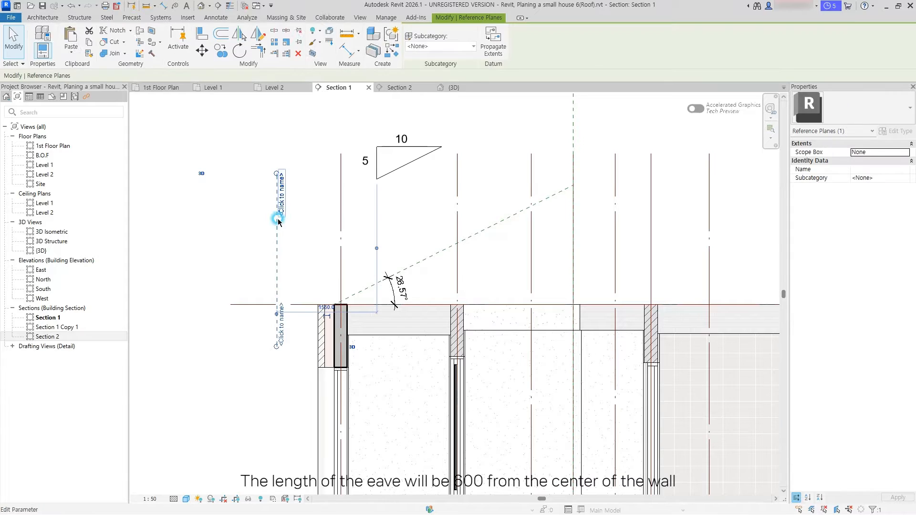
{"action": "left_click_drag", "start_coordinate": [376, 247], "coordinate": [341, 246]}
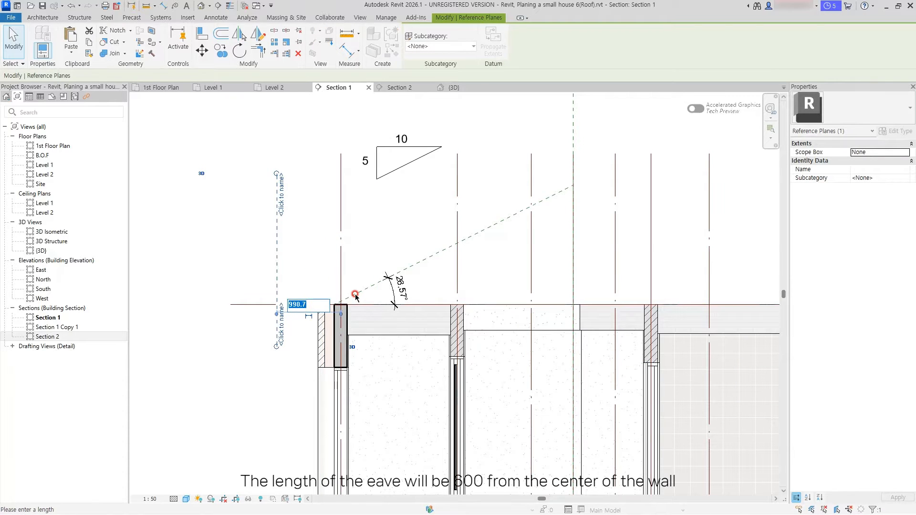
{"action": "type", "text": "600"}
{"action": "key", "text": "Return"}
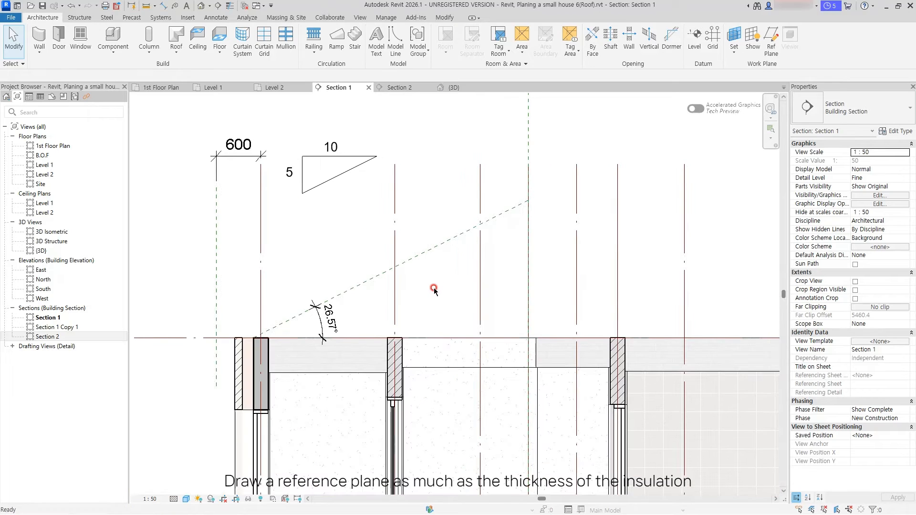
Step: Add two parallel reference planes above the sloped one, offset 200 for the insulation and a further 60 for the roof finish
{"action": "key", "text": "r"}
{"action": "key", "text": "p"}
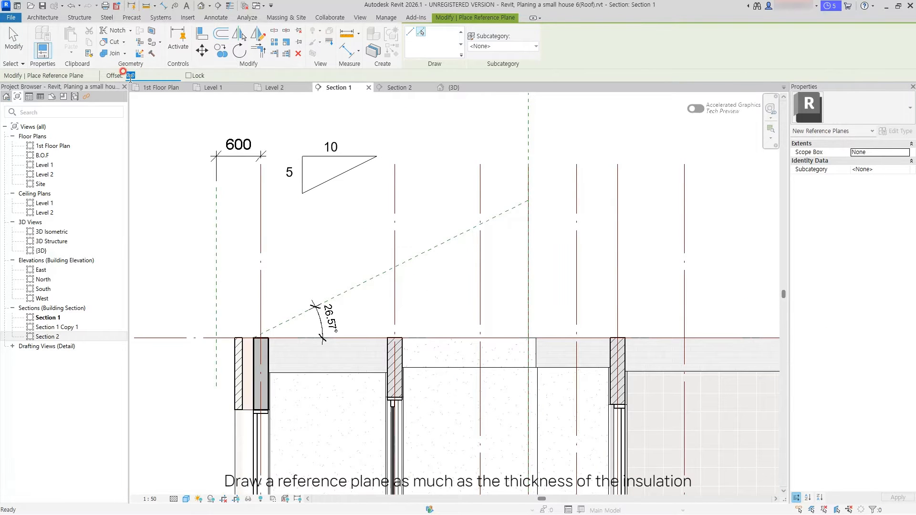
{"action": "left_click", "coordinate": [415, 257]}
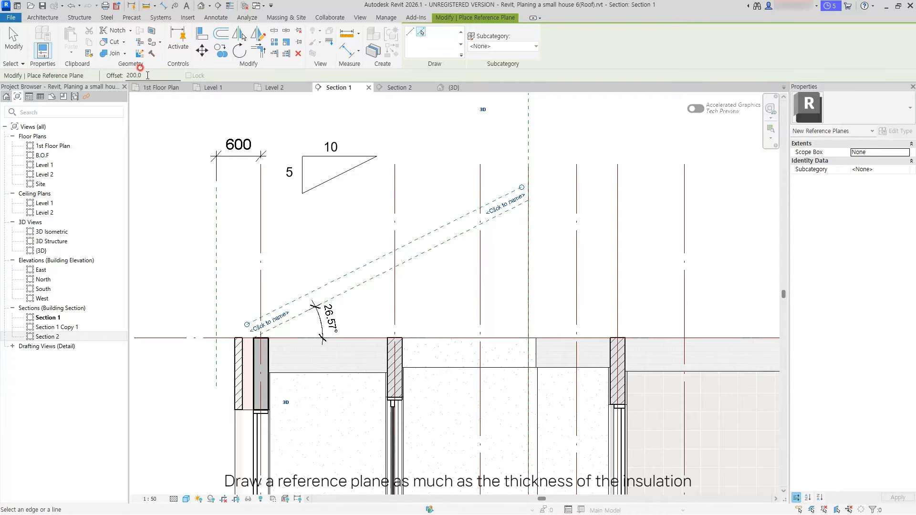
{"action": "left_click_drag", "start_coordinate": [147, 75], "coordinate": [126, 73]}
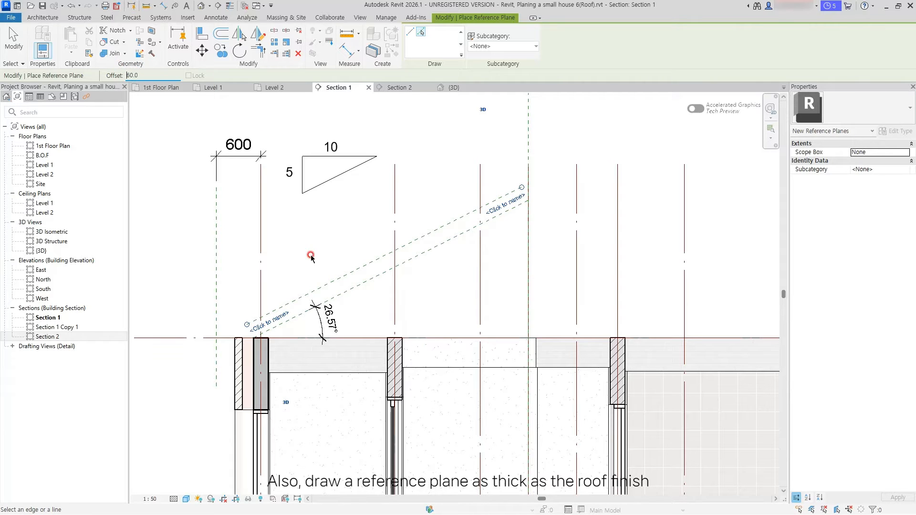
{"action": "key", "text": "Escape"}
{"action": "key", "text": "Escape"}
Step: Extend the outermost sloped plane's lower end to the eave plane, and end the middle one above the outer wall layer's inner face
{"action": "scroll", "coordinate": [227, 325], "scroll_direction": "up", "scroll_amount": 5}
{"action": "middle_click_drag", "start_coordinate": [227, 325], "coordinate": [281, 288]}
{"action": "left_click", "coordinate": [340, 273]}
{"action": "left_click_drag", "start_coordinate": [334, 276], "coordinate": [305, 289]}
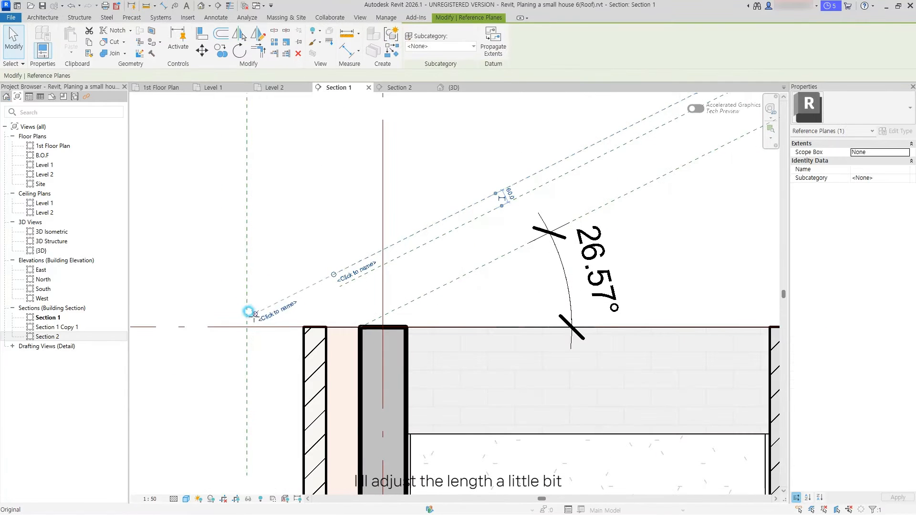
{"action": "left_click_drag", "start_coordinate": [249, 312], "coordinate": [246, 315]}
{"action": "left_click", "coordinate": [348, 281]}
{"action": "left_click_drag", "start_coordinate": [339, 287], "coordinate": [246, 333]}
{"action": "left_click", "coordinate": [316, 260]}
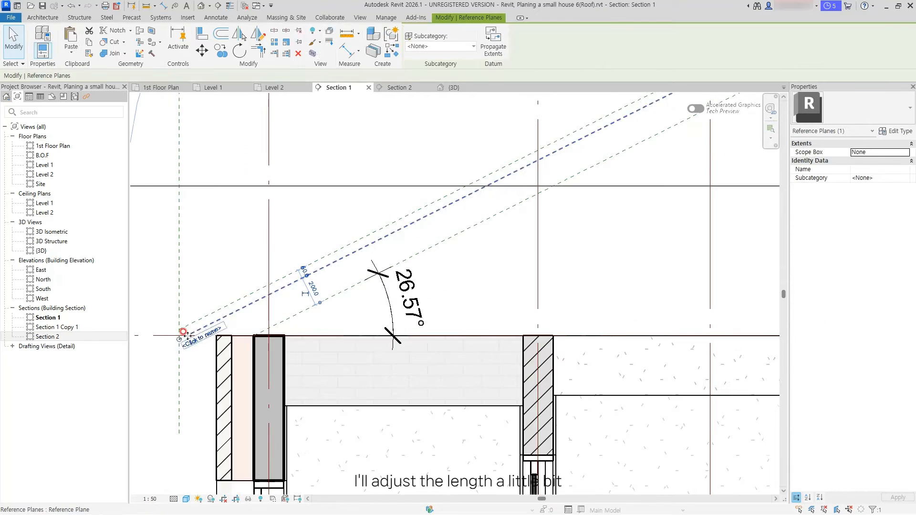
{"action": "left_click_drag", "start_coordinate": [180, 338], "coordinate": [232, 315]}
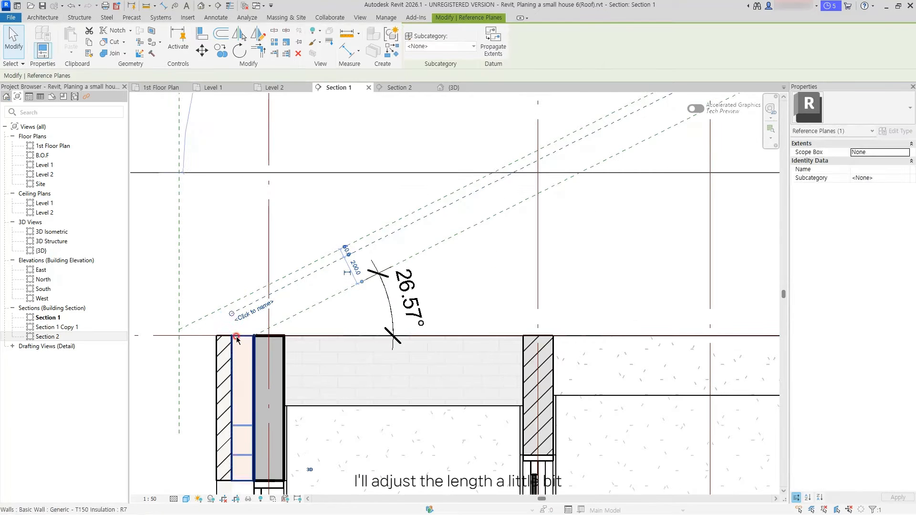
Step: Extend the upper ends of the two offset sloped planes to the vertical center reference plane
{"action": "scroll", "coordinate": [239, 339], "scroll_direction": "down", "scroll_amount": 2}
{"action": "middle_click_drag", "start_coordinate": [539, 229], "coordinate": [432, 307]}
{"action": "scroll", "coordinate": [499, 212], "scroll_direction": "up", "scroll_amount": 3}
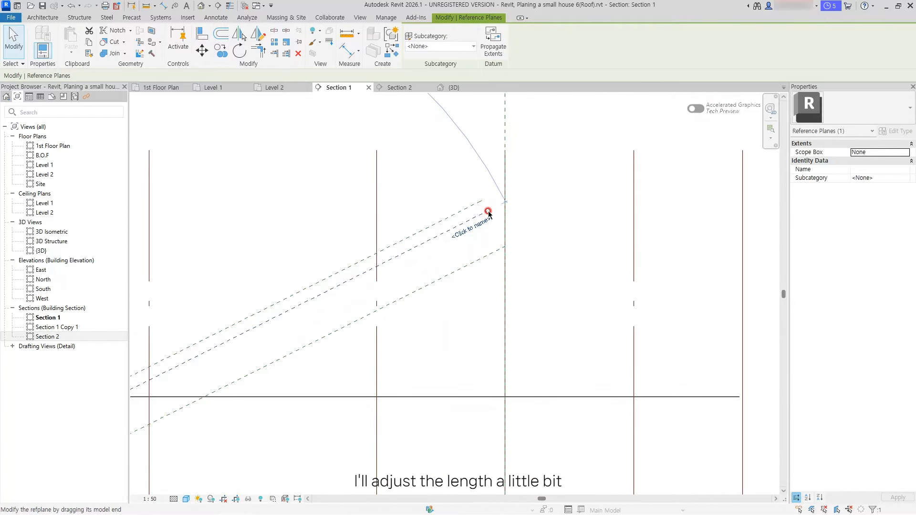
{"action": "left_click_drag", "start_coordinate": [487, 212], "coordinate": [506, 197]}
{"action": "left_click", "coordinate": [475, 202]}
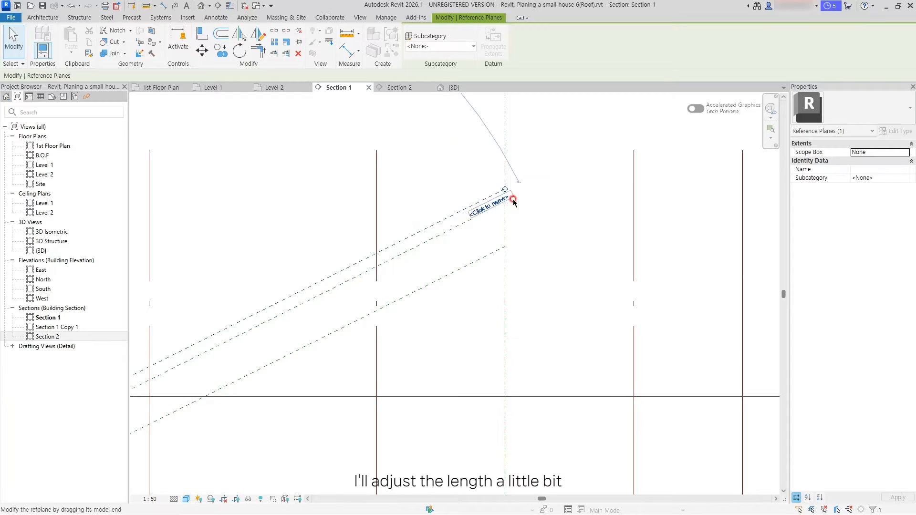
Step: Mirror the three sloped reference planes and the eave plane about the vertical center reference plane
{"action": "scroll", "coordinate": [468, 268], "scroll_direction": "down", "scroll_amount": 2}
{"action": "middle_click_drag", "start_coordinate": [469, 268], "coordinate": [493, 235]}
{"action": "left_click_drag", "start_coordinate": [491, 240], "coordinate": [482, 203]}
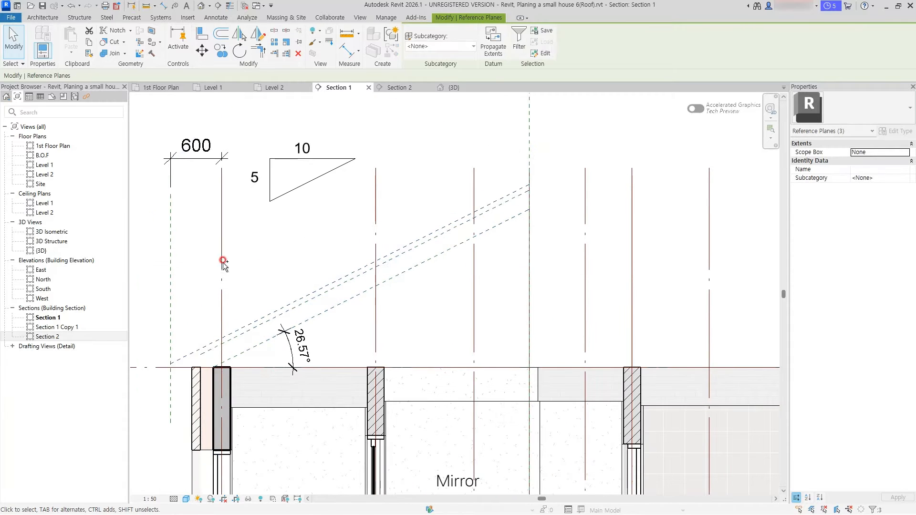
{"action": "middle_click_drag", "start_coordinate": [485, 238], "coordinate": [426, 283]}
{"action": "key", "text": "m"}
{"action": "key", "text": "m"}
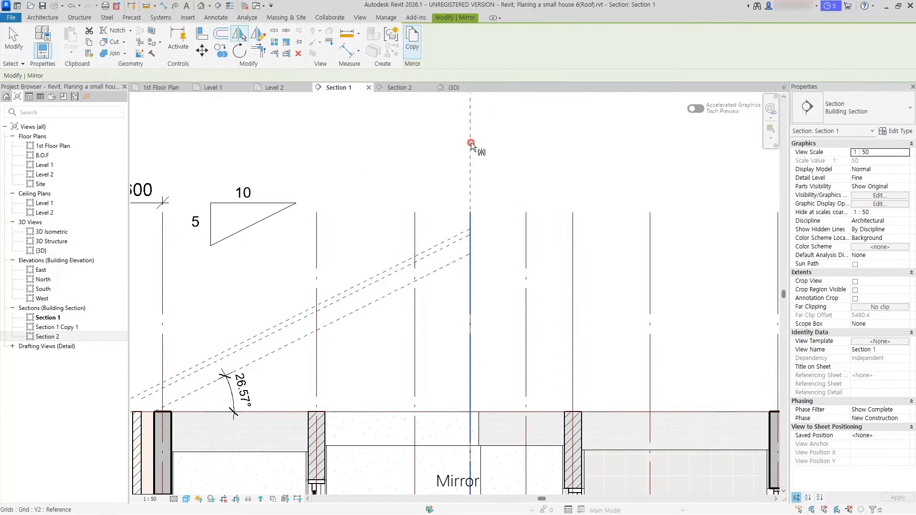
{"action": "left_click", "coordinate": [470, 145]}
{"action": "scroll", "coordinate": [548, 236], "scroll_direction": "down", "scroll_amount": 2}
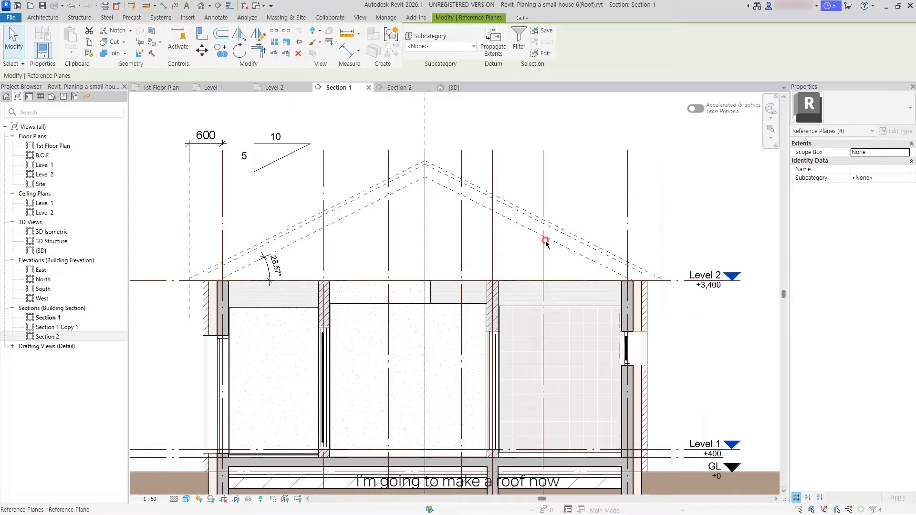
{"action": "left_click", "coordinate": [674, 318]}
Step: Start a Roof by Extrusion using the Center left/right reference plane as its work plane
{"action": "scroll", "coordinate": [432, 330], "scroll_direction": "down", "scroll_amount": 1}
{"action": "middle_click_drag", "start_coordinate": [432, 329], "coordinate": [460, 306]}
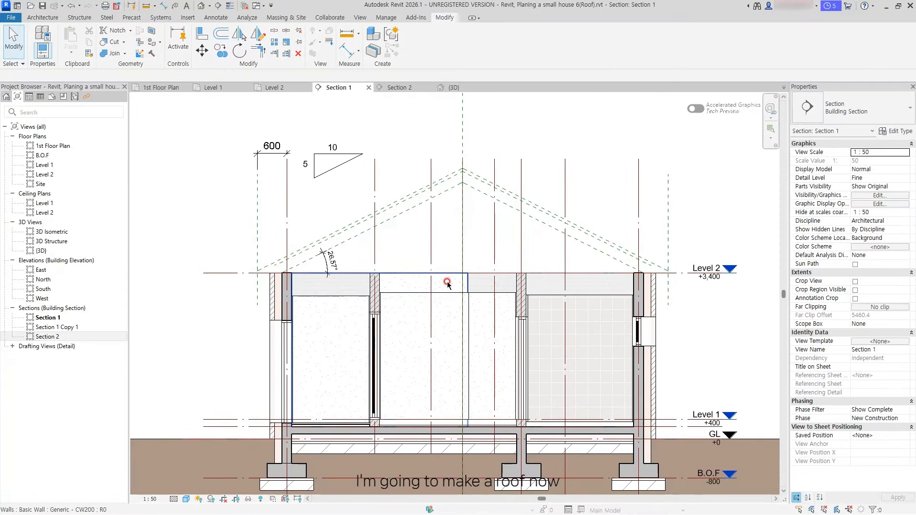
{"action": "scroll", "coordinate": [432, 247], "scroll_direction": "up", "scroll_amount": 1}
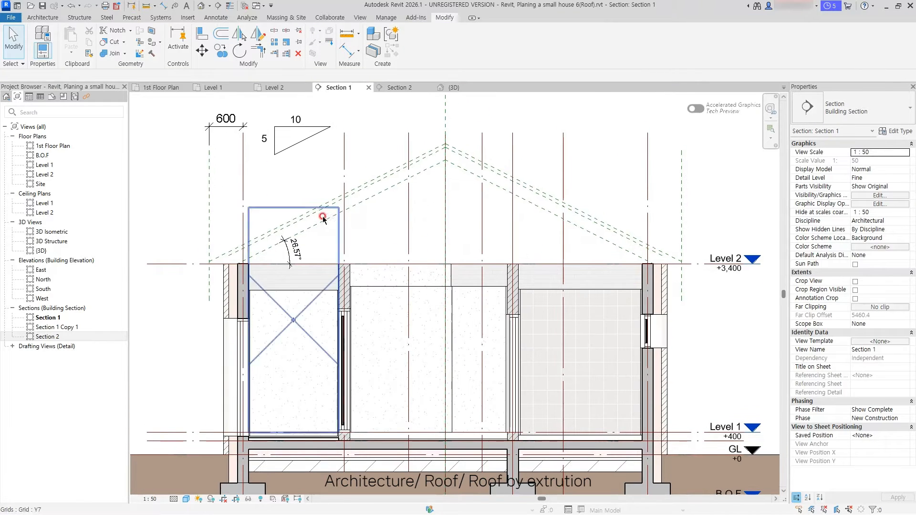
{"action": "left_click", "coordinate": [43, 17]}
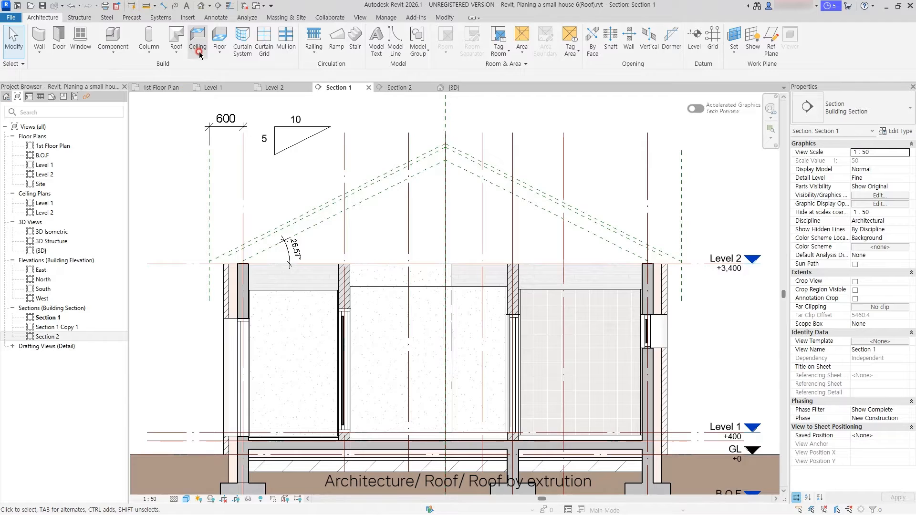
{"action": "left_click", "coordinate": [178, 55]}
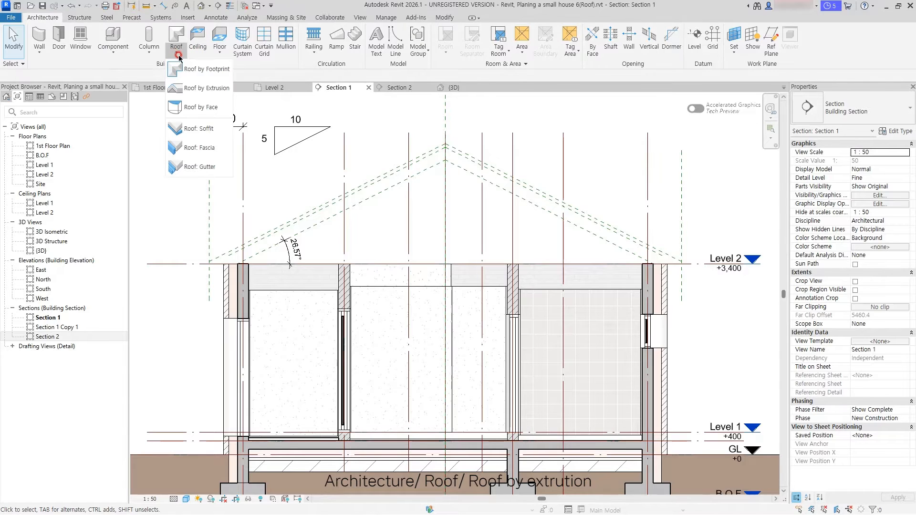
{"action": "left_click", "coordinate": [196, 90]}
{"action": "left_click", "coordinate": [309, 231]}
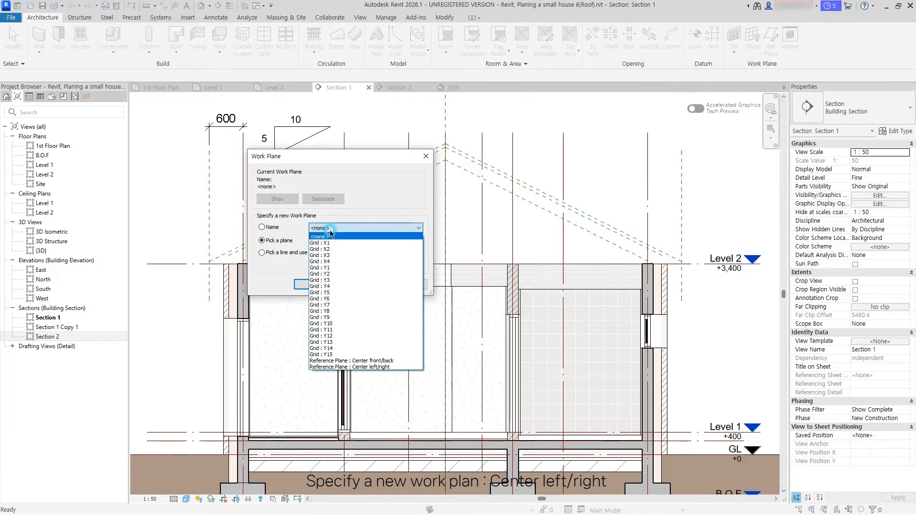
{"action": "left_click", "coordinate": [354, 368]}
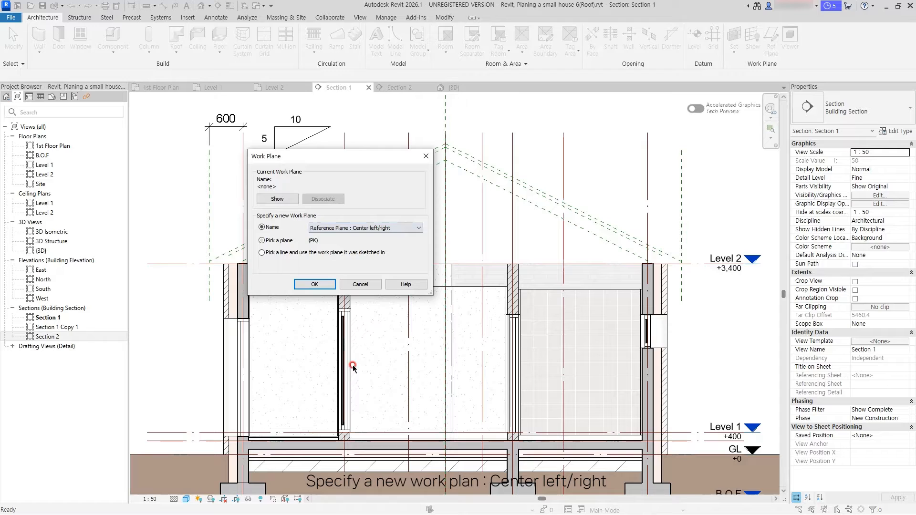
{"action": "left_click", "coordinate": [304, 284]}
Step: Pick the two lowest sloped reference planes as the roof profile and choose the type Generic roof T150 concrete
{"action": "left_click", "coordinate": [464, 280]}
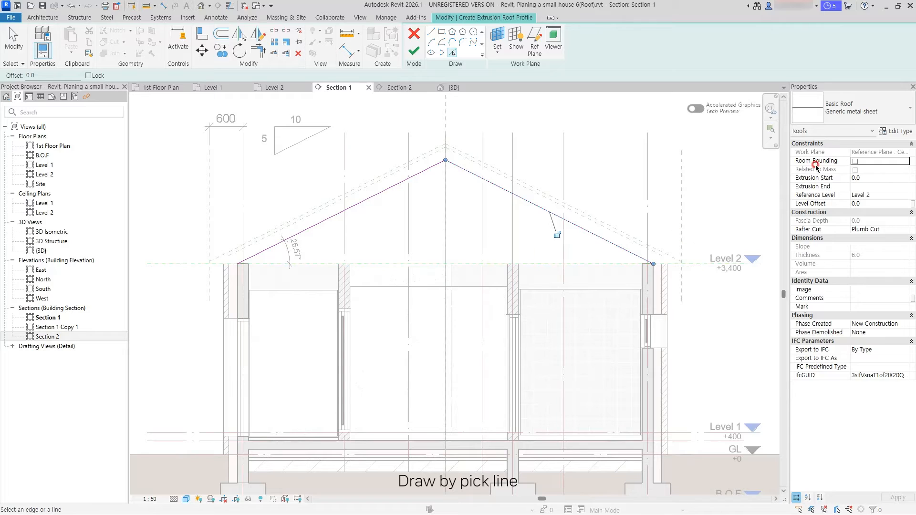
{"action": "left_click", "coordinate": [898, 109]}
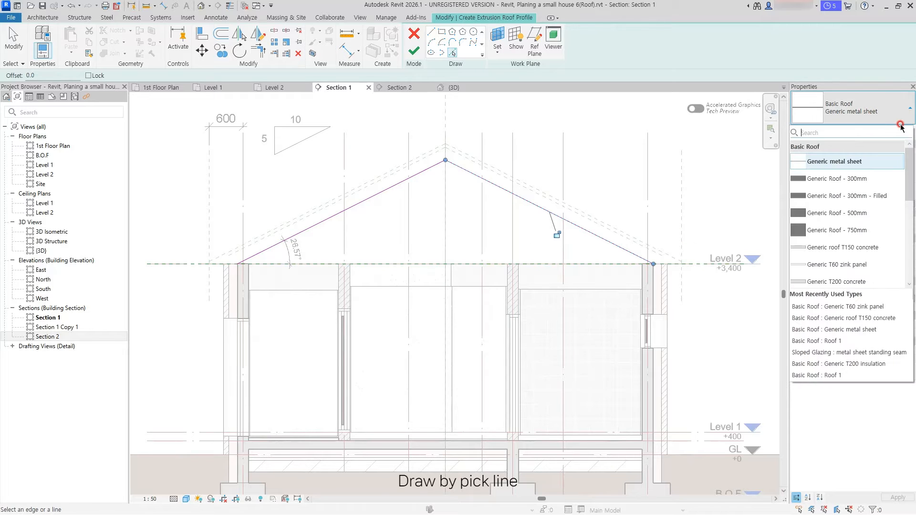
{"action": "left_click", "coordinate": [870, 247]}
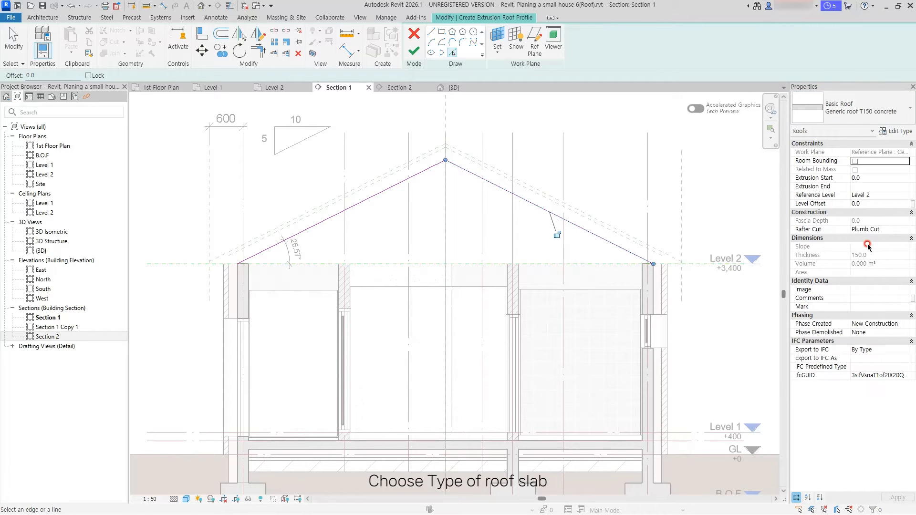
Step: Set the rafter cut to Two Cut - Square with a fascia depth of 150 and finish the extrusion roof
{"action": "left_click", "coordinate": [904, 229]}
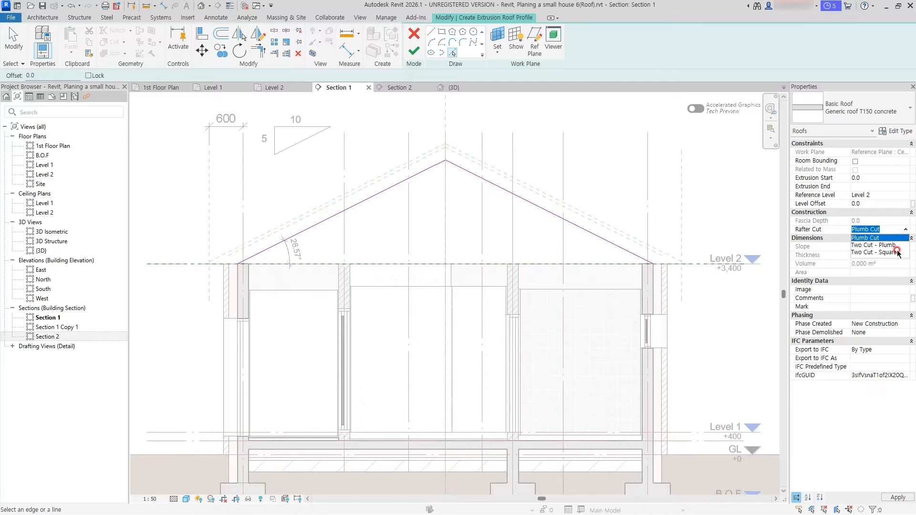
{"action": "left_click", "coordinate": [897, 252]}
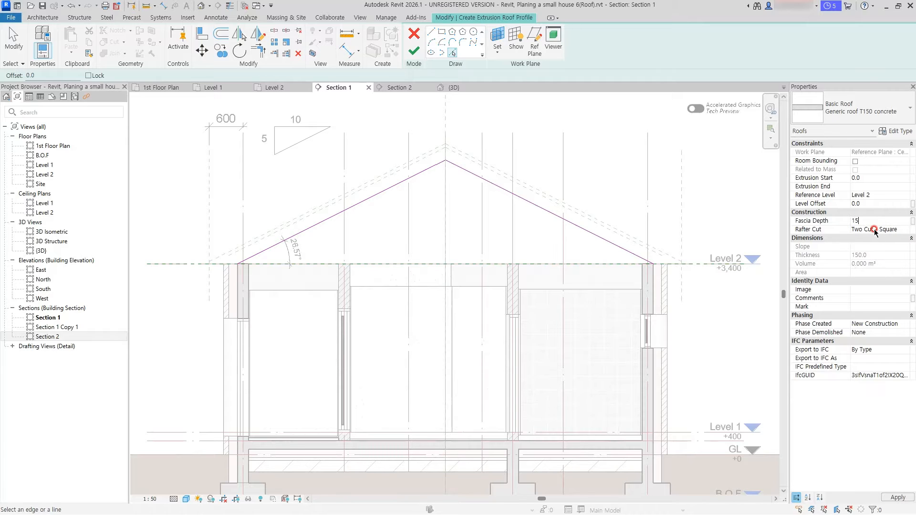
{"action": "left_click", "coordinate": [419, 50]}
{"action": "scroll", "coordinate": [624, 249], "scroll_direction": "up", "scroll_amount": 3}
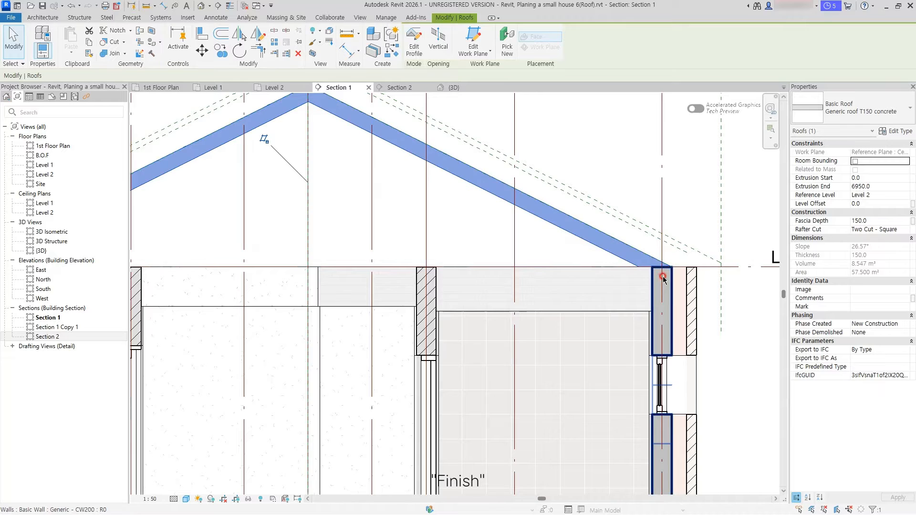
{"action": "scroll", "coordinate": [663, 279], "scroll_direction": "up", "scroll_amount": 2}
{"action": "scroll", "coordinate": [537, 240], "scroll_direction": "down", "scroll_amount": 2}
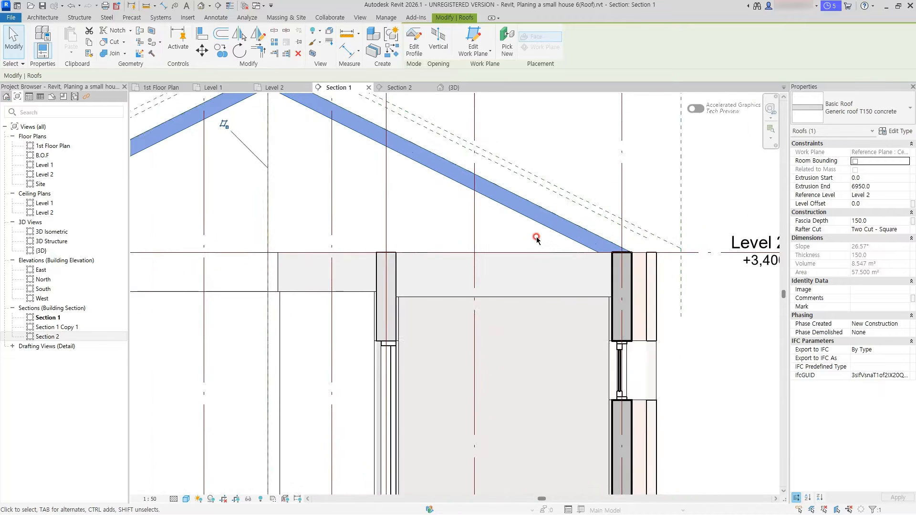
Step: Isolate the concrete roof and the chain of outer concrete walls in the 3D view
{"action": "scroll", "coordinate": [537, 240], "scroll_direction": "down", "scroll_amount": 3}
{"action": "scroll", "coordinate": [334, 244], "scroll_direction": "up", "scroll_amount": 3}
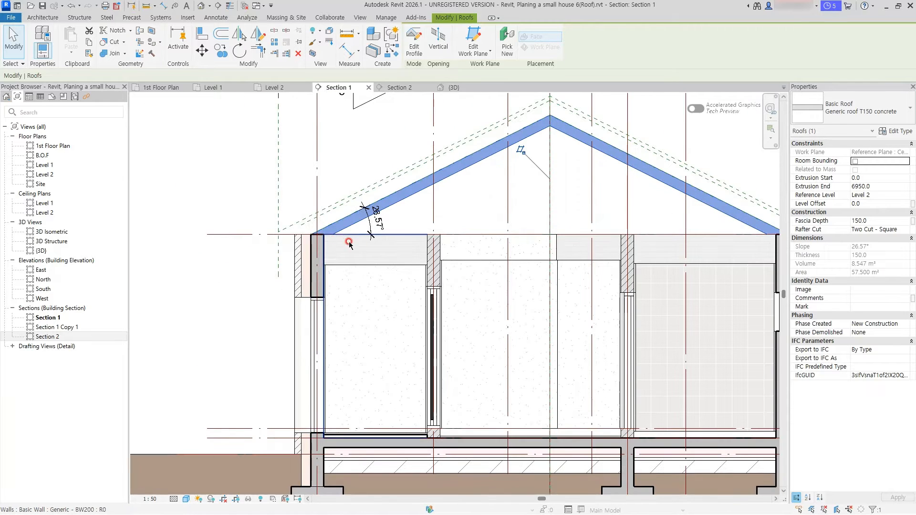
{"action": "scroll", "coordinate": [349, 245], "scroll_direction": "down", "scroll_amount": 3}
{"action": "left_click", "coordinate": [271, 204]}
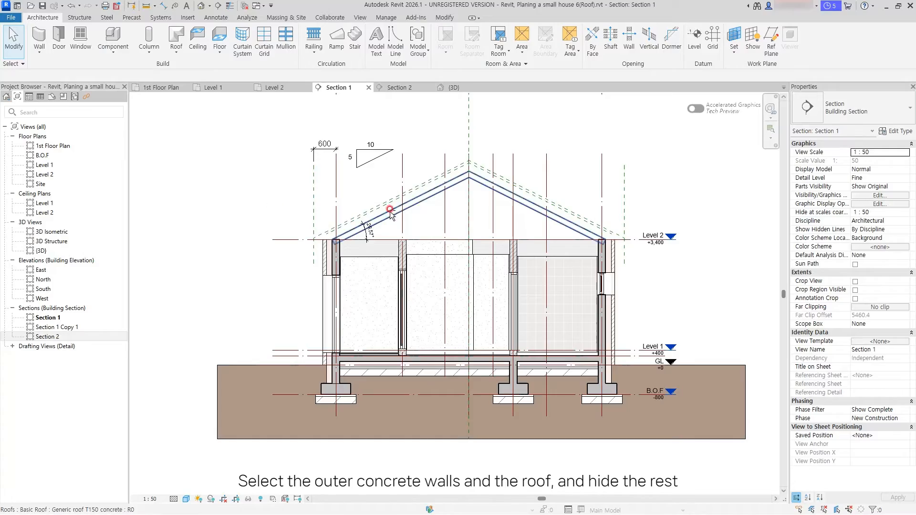
{"action": "left_click", "coordinate": [454, 87]}
{"action": "middle_click_drag", "start_coordinate": [428, 222], "coordinate": [592, 220], "text": "shift"}
{"action": "left_click", "coordinate": [429, 245]}
{"action": "left_click", "coordinate": [601, 230], "text": "ctrl"}
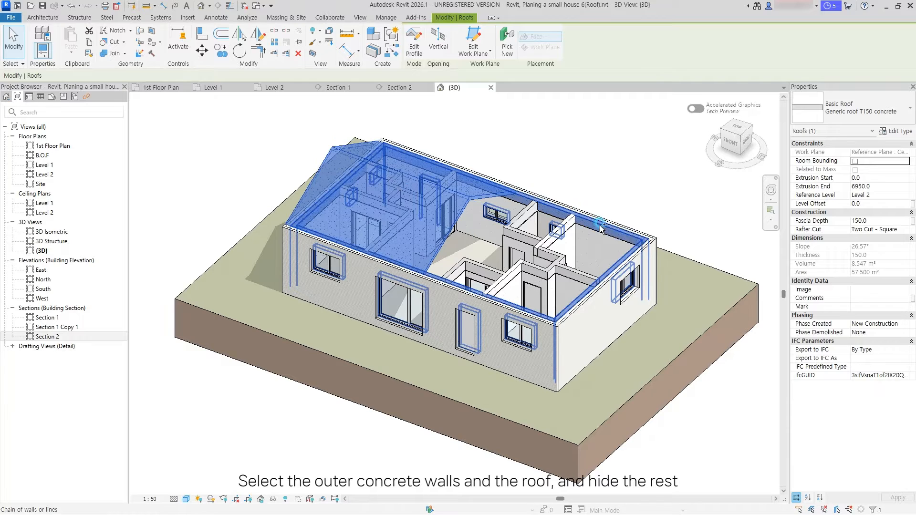
{"action": "key", "text": "i"}
{"action": "key", "text": "Escape"}
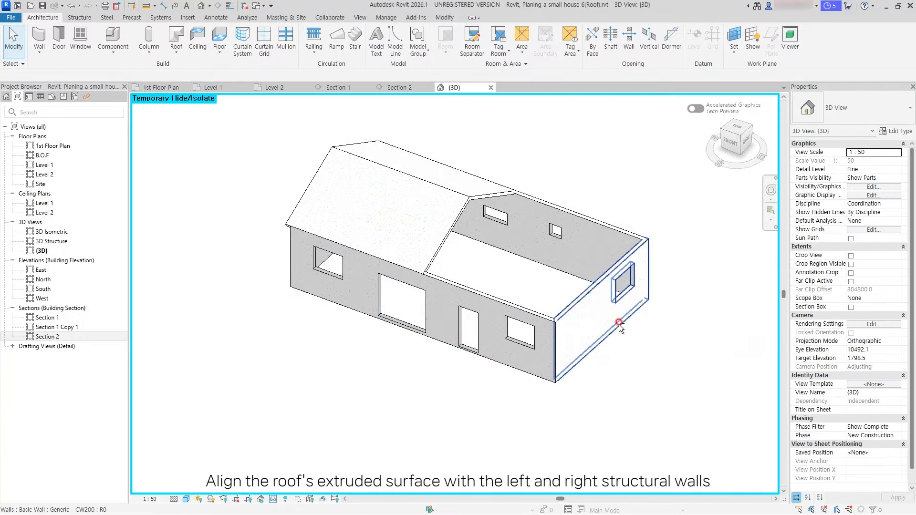
Step: Align both extruded ends of the concrete roof with the outer faces of the two structural end walls
{"action": "key", "text": "a"}
{"action": "key", "text": "l"}
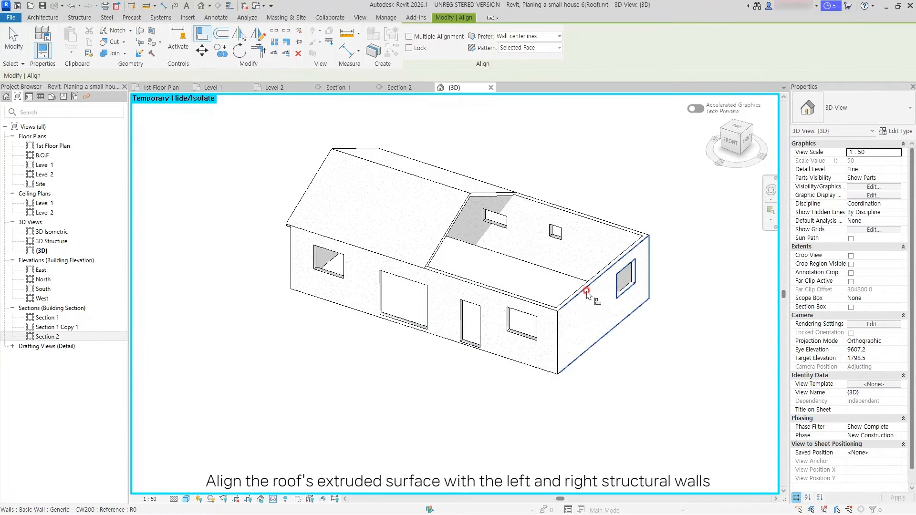
{"action": "scroll", "coordinate": [595, 292], "scroll_direction": "up", "scroll_amount": 4}
{"action": "left_click", "coordinate": [597, 292]}
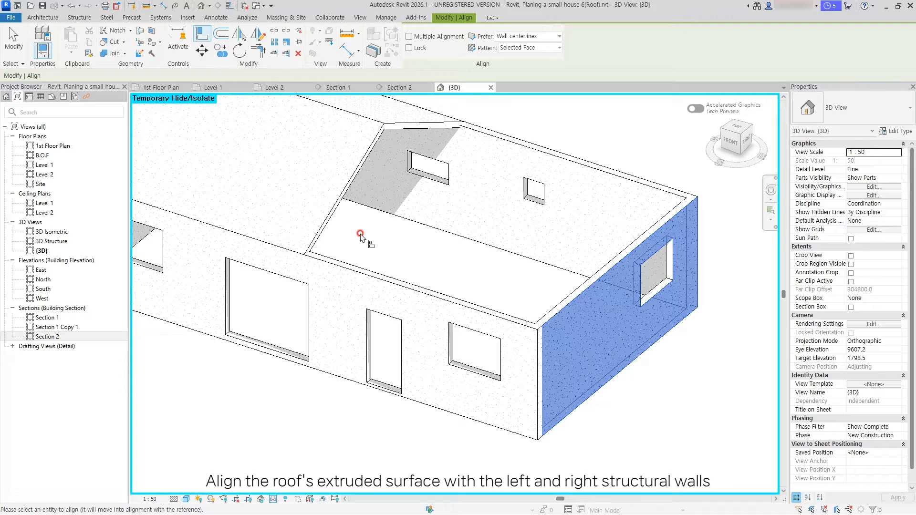
{"action": "left_click", "coordinate": [327, 210]}
{"action": "middle_click_drag", "start_coordinate": [327, 211], "coordinate": [452, 301], "text": "shift"}
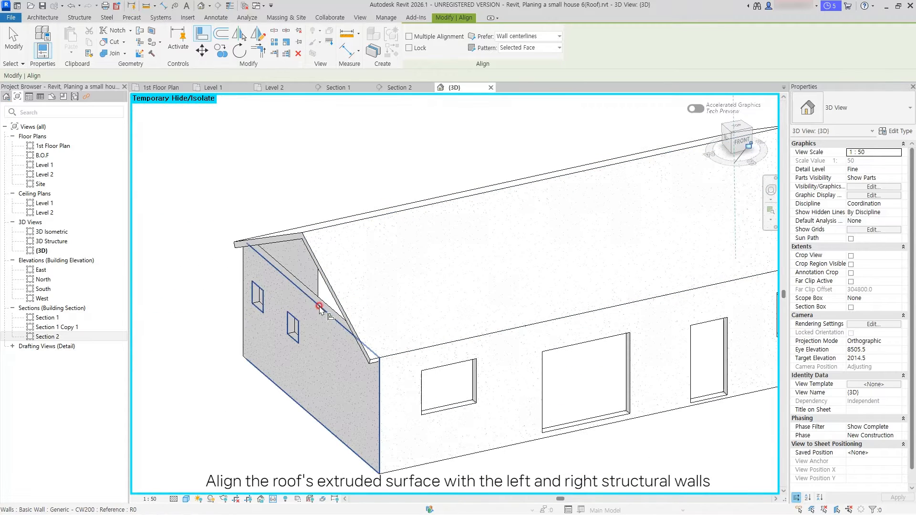
{"action": "left_click", "coordinate": [297, 304]}
{"action": "left_click", "coordinate": [312, 256]}
{"action": "scroll", "coordinate": [301, 260], "scroll_direction": "down", "scroll_amount": 4}
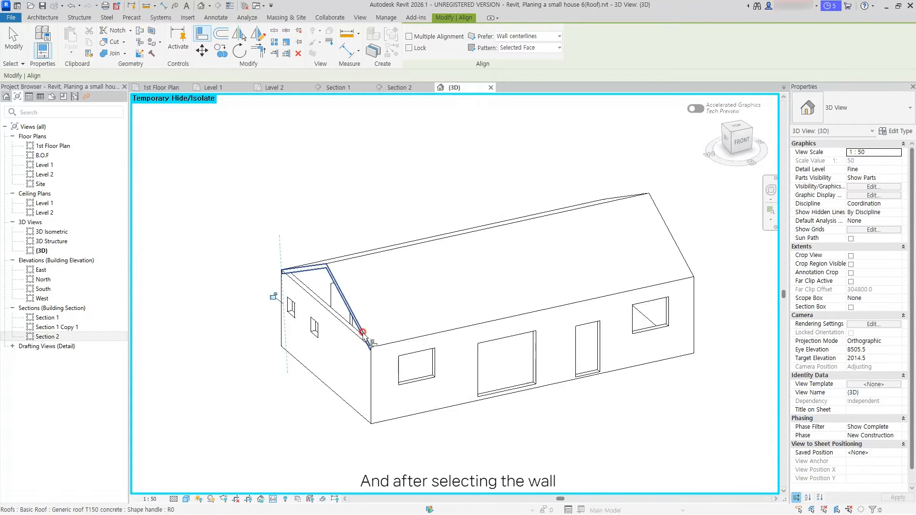
{"action": "key", "text": "Escape"}
Step: Attach the tops of the four outer concrete walls to the concrete roof and check the connection in Section 1
{"action": "key", "text": "Tab"}
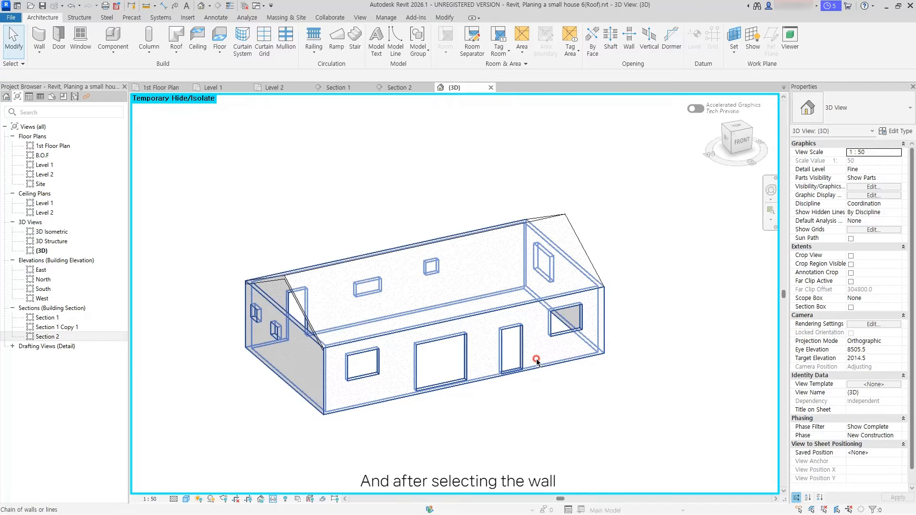
{"action": "left_click", "coordinate": [536, 361]}
{"action": "middle_click_drag", "start_coordinate": [536, 361], "coordinate": [385, 345], "text": "shift"}
{"action": "scroll", "coordinate": [508, 348], "scroll_direction": "up", "scroll_amount": 8}
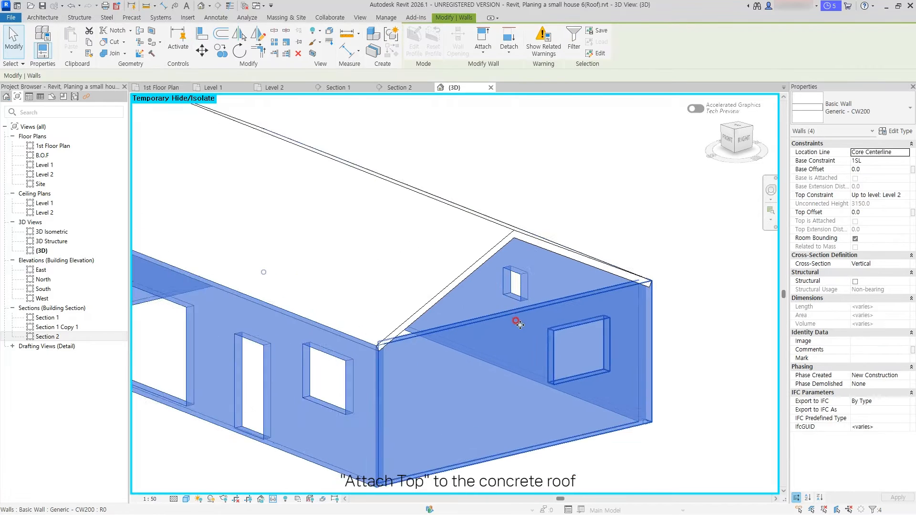
{"action": "left_click", "coordinate": [483, 52]}
{"action": "left_click", "coordinate": [498, 72]}
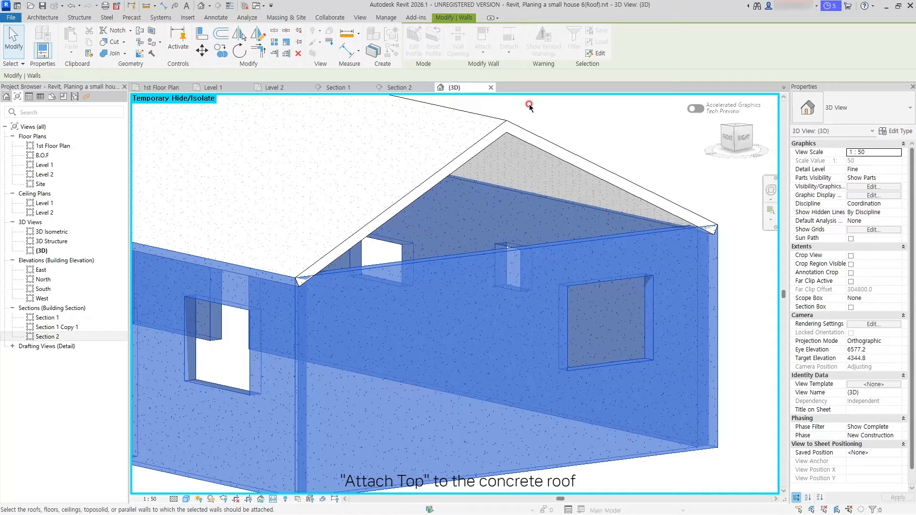
{"action": "left_click", "coordinate": [517, 133]}
{"action": "scroll", "coordinate": [508, 208], "scroll_direction": "down", "scroll_amount": 1}
{"action": "middle_click_drag", "start_coordinate": [461, 274], "coordinate": [473, 310], "text": "shift"}
{"action": "left_click", "coordinate": [499, 433]}
{"action": "middle_click_drag", "start_coordinate": [368, 363], "coordinate": [416, 310], "text": "shift"}
{"action": "scroll", "coordinate": [480, 279], "scroll_direction": "down", "scroll_amount": 2}
{"action": "left_click", "coordinate": [349, 88]}
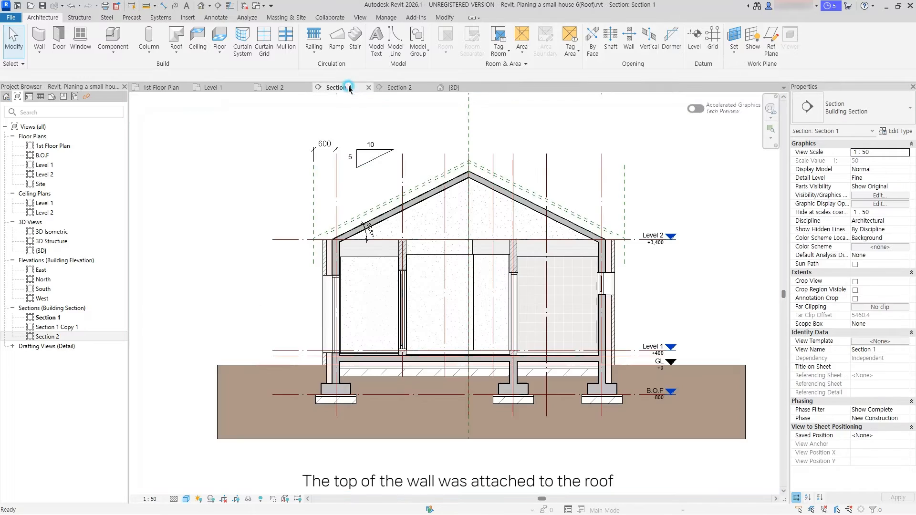
{"action": "scroll", "coordinate": [693, 244], "scroll_direction": "up", "scroll_amount": 2}
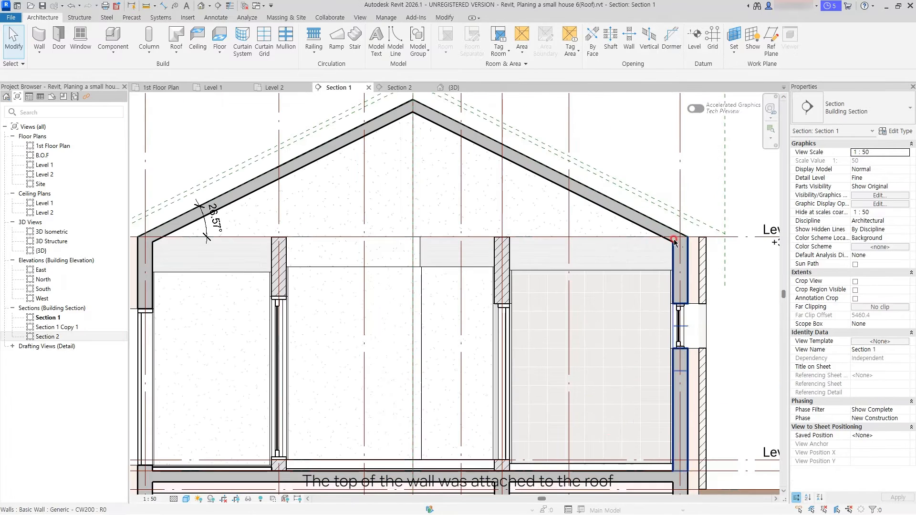
{"action": "scroll", "coordinate": [389, 129], "scroll_direction": "down", "scroll_amount": 2}
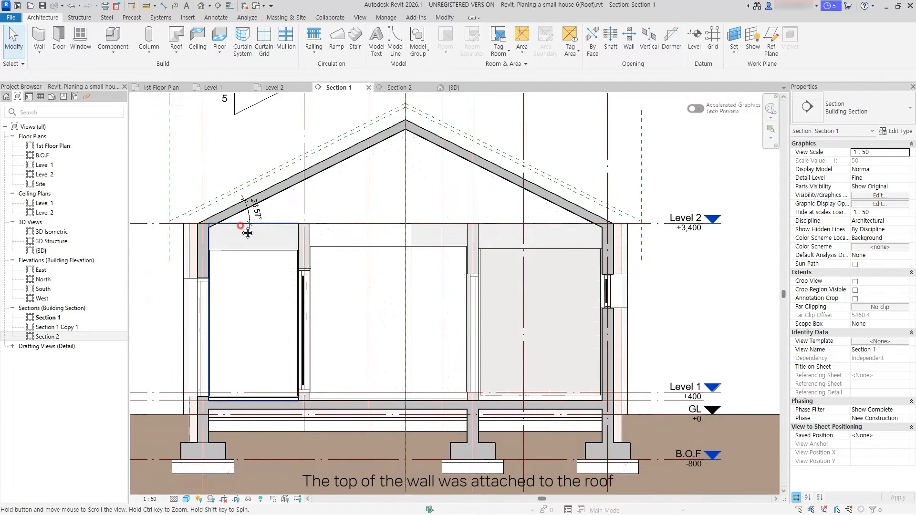
Step: Join the geometry of the outer concrete walls with the concrete roof in the 3D view
{"action": "left_click", "coordinate": [448, 87]}
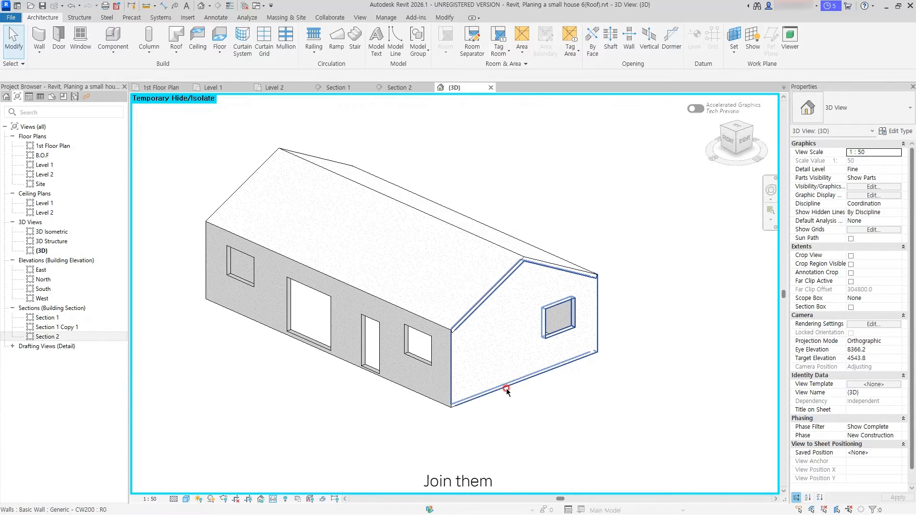
{"action": "key", "text": "g"}
{"action": "scroll", "coordinate": [506, 336], "scroll_direction": "up", "scroll_amount": 2}
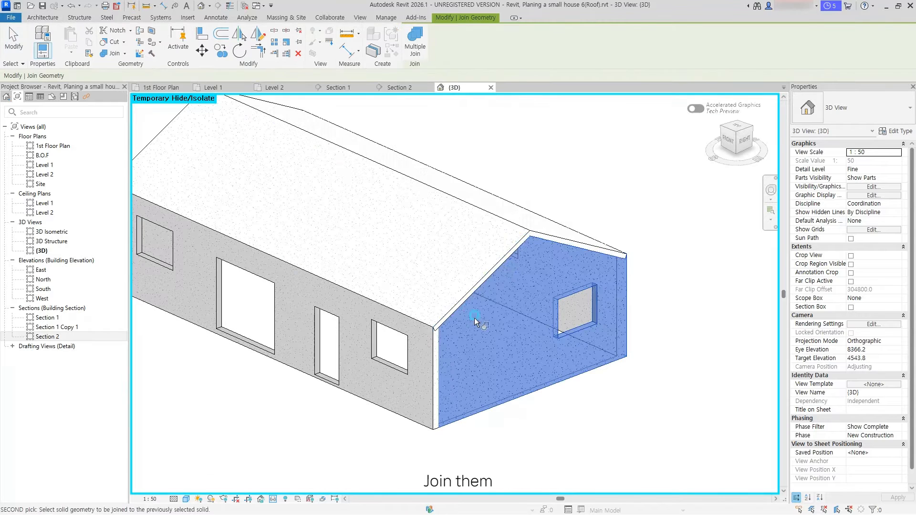
{"action": "left_click", "coordinate": [452, 323]}
{"action": "left_click", "coordinate": [426, 370]}
{"action": "left_click", "coordinate": [430, 279]}
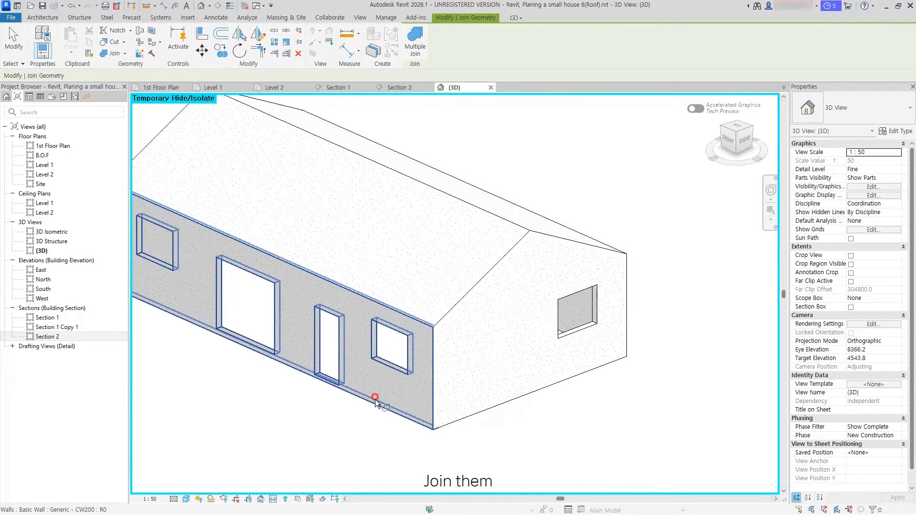
{"action": "scroll", "coordinate": [375, 401], "scroll_direction": "down", "scroll_amount": 2}
{"action": "middle_click_drag", "start_coordinate": [373, 391], "coordinate": [466, 317]}
{"action": "mouse_move", "coordinate": [482, 385]}
{"action": "middle_mouse_down", "text": "shift"}
{"action": "mouse_move", "coordinate": [504, 338]}
{"action": "mouse_move", "coordinate": [474, 411]}
{"action": "mouse_move", "coordinate": [493, 403]}
{"action": "mouse_move", "coordinate": [402, 374]}
{"action": "mouse_move", "coordinate": [432, 410]}
{"action": "mouse_move", "coordinate": [363, 266]}
{"action": "middle_mouse_up", "text": "shift"}
{"action": "left_click", "coordinate": [447, 318]}
{"action": "left_click", "coordinate": [452, 296]}
{"action": "key", "text": "Escape"}
Step: Start a second Roof by Extrusion in Section 1 on the Center left/right reference plane, with Level 2 as reference level
{"action": "left_click", "coordinate": [335, 88]}
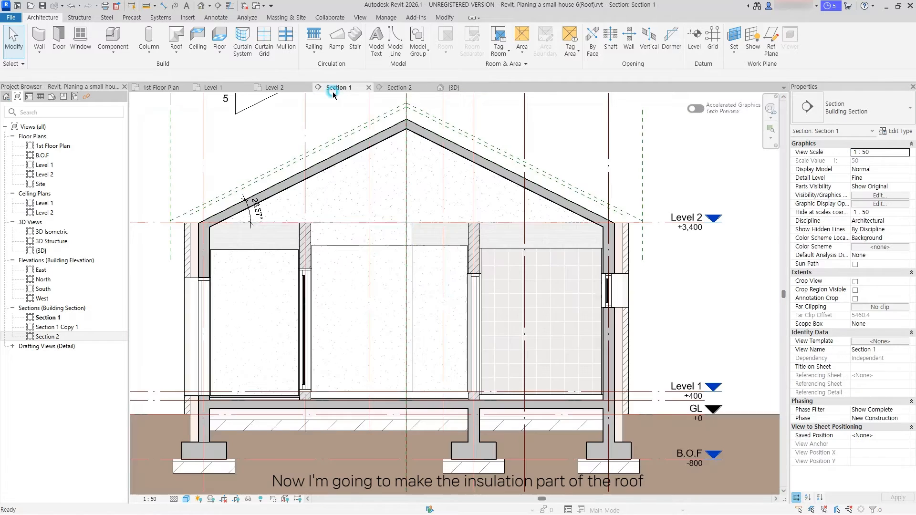
{"action": "scroll", "coordinate": [223, 240], "scroll_direction": "up", "scroll_amount": 2}
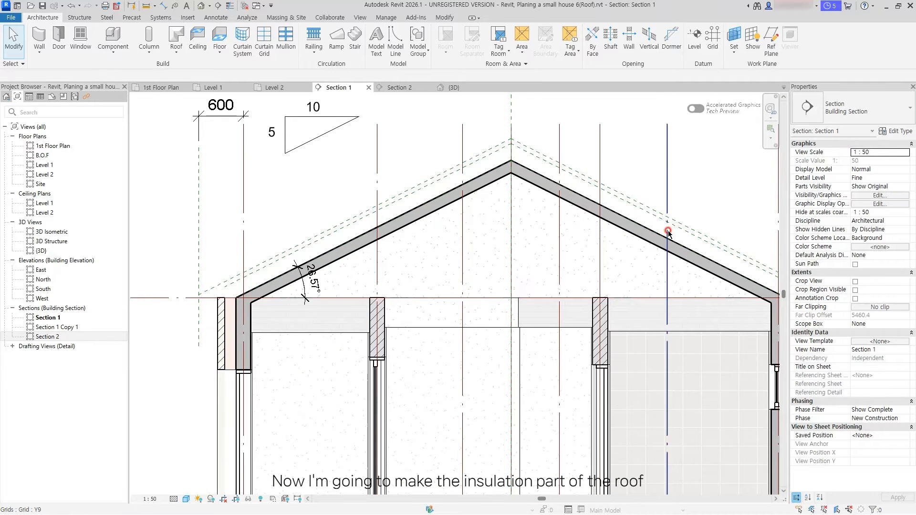
{"action": "scroll", "coordinate": [669, 233], "scroll_direction": "down", "scroll_amount": 1}
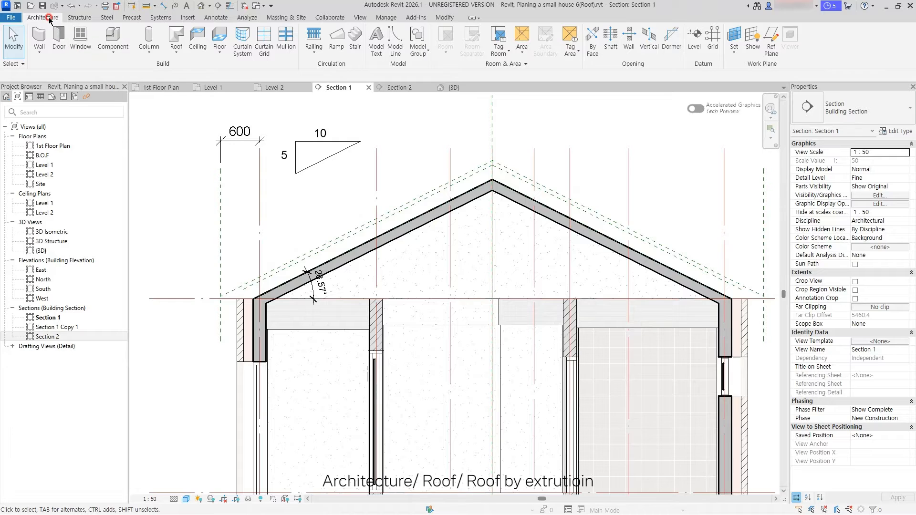
{"action": "left_click", "coordinate": [176, 51]}
{"action": "left_click", "coordinate": [190, 88]}
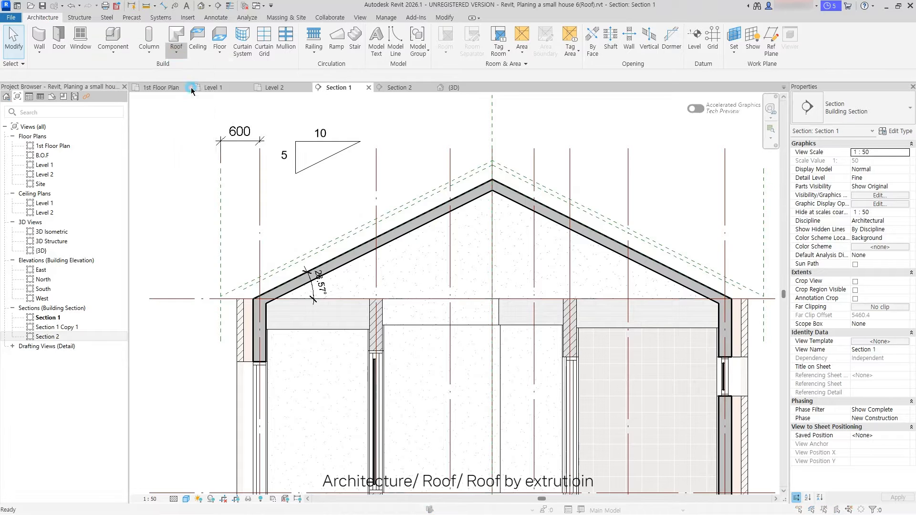
{"action": "left_click", "coordinate": [319, 230]}
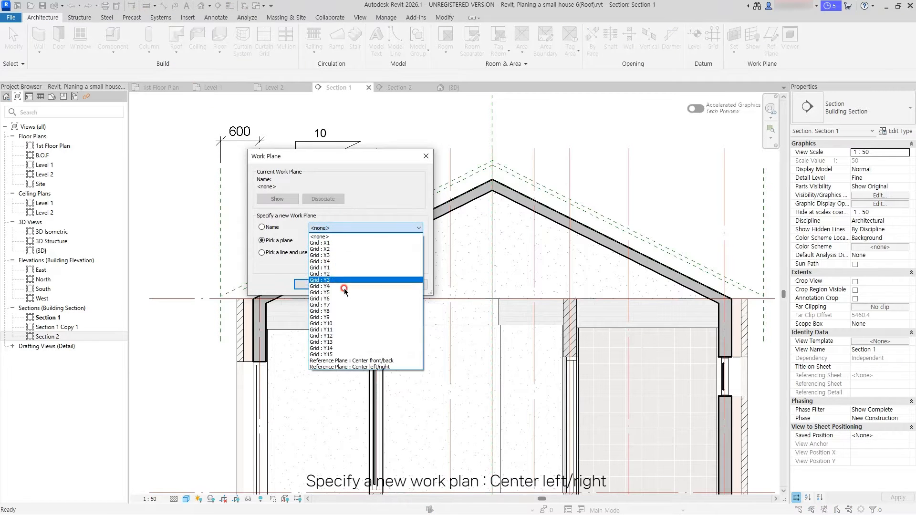
{"action": "left_click", "coordinate": [351, 367]}
{"action": "left_click", "coordinate": [315, 285]}
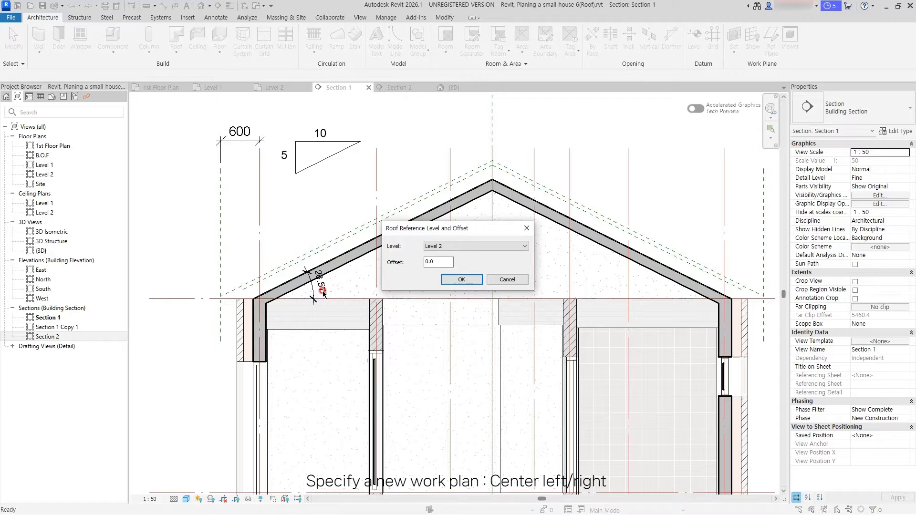
{"action": "left_click", "coordinate": [452, 281]}
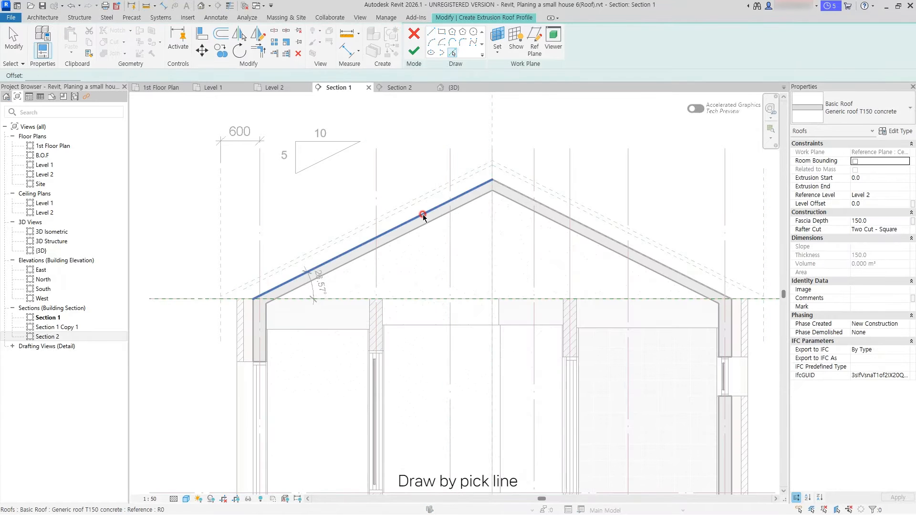
Step: Pick the sloped reference planes just above the concrete roof, choose Generic T200 insulation with a Plumb Cut rafter cut, and finish the roof
{"action": "left_click", "coordinate": [562, 210]}
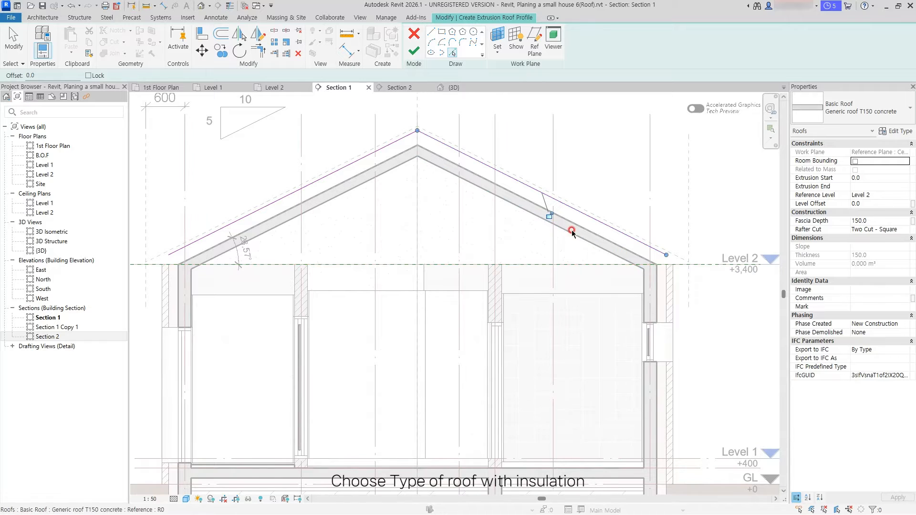
{"action": "left_click", "coordinate": [913, 110]}
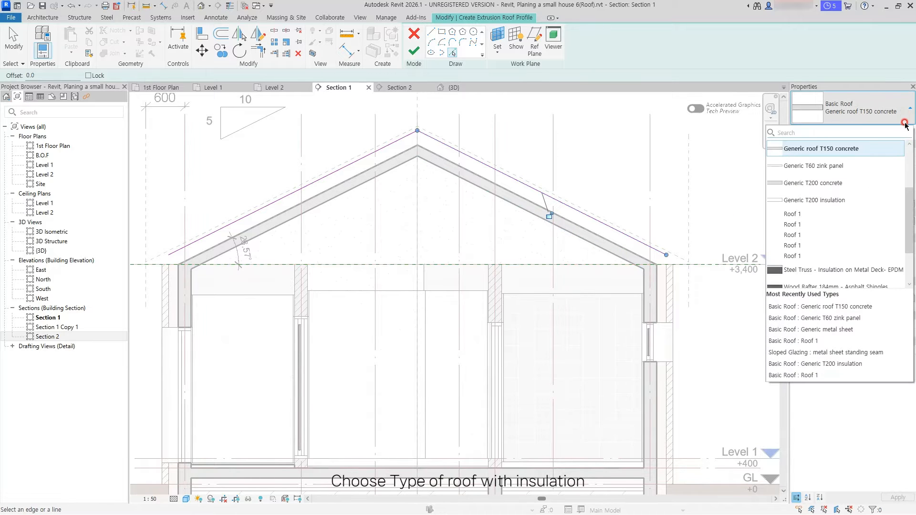
{"action": "left_click", "coordinate": [835, 200]}
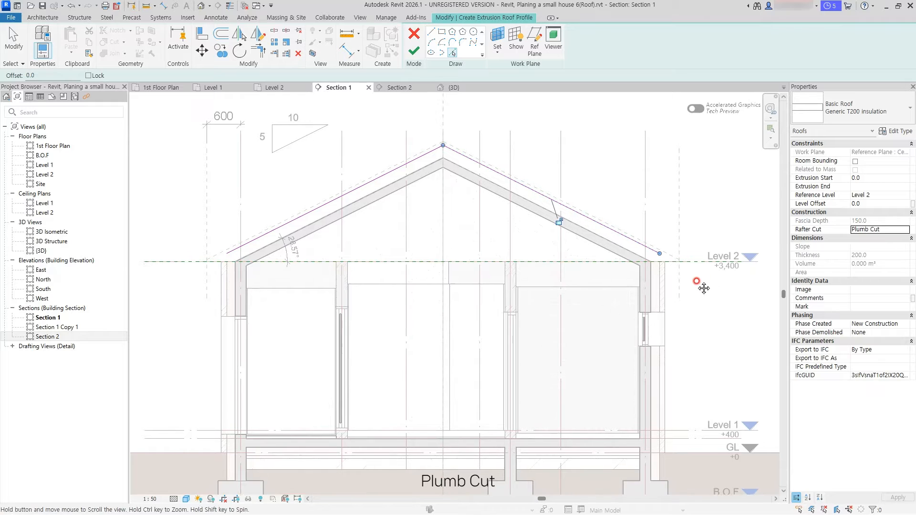
{"action": "left_click", "coordinate": [414, 50]}
{"action": "scroll", "coordinate": [667, 260], "scroll_direction": "up", "scroll_amount": 2}
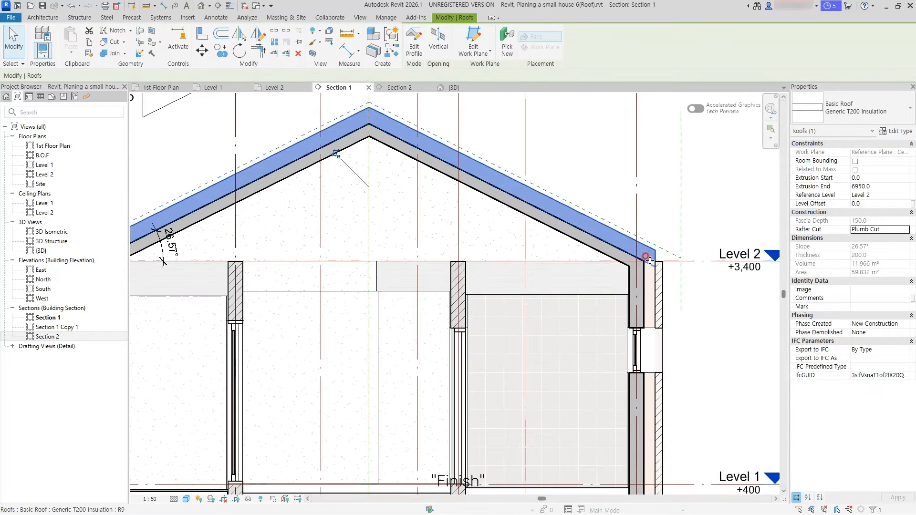
{"action": "middle_click_drag", "start_coordinate": [505, 264], "coordinate": [583, 254]}
{"action": "scroll", "coordinate": [582, 254], "scroll_direction": "down", "scroll_amount": 1}
{"action": "scroll", "coordinate": [219, 261], "scroll_direction": "down", "scroll_amount": 2}
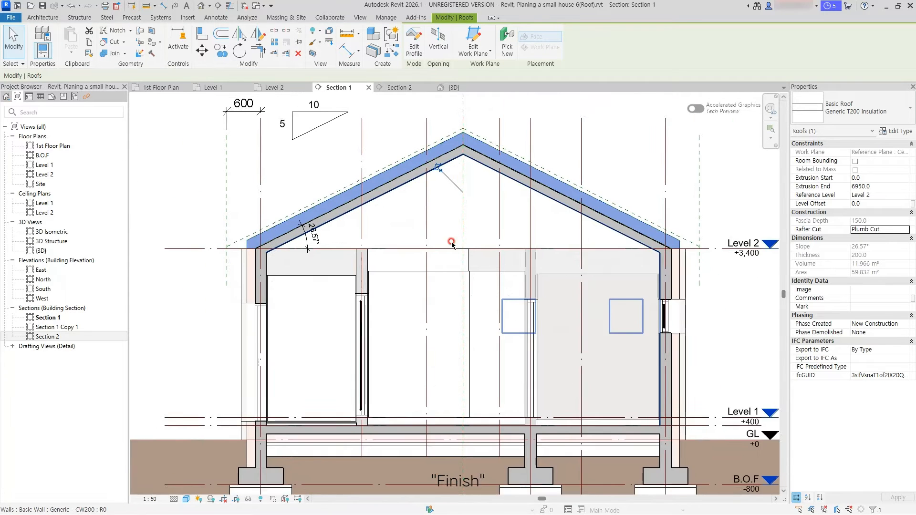
{"action": "scroll", "coordinate": [514, 234], "scroll_direction": "up", "scroll_amount": 1}
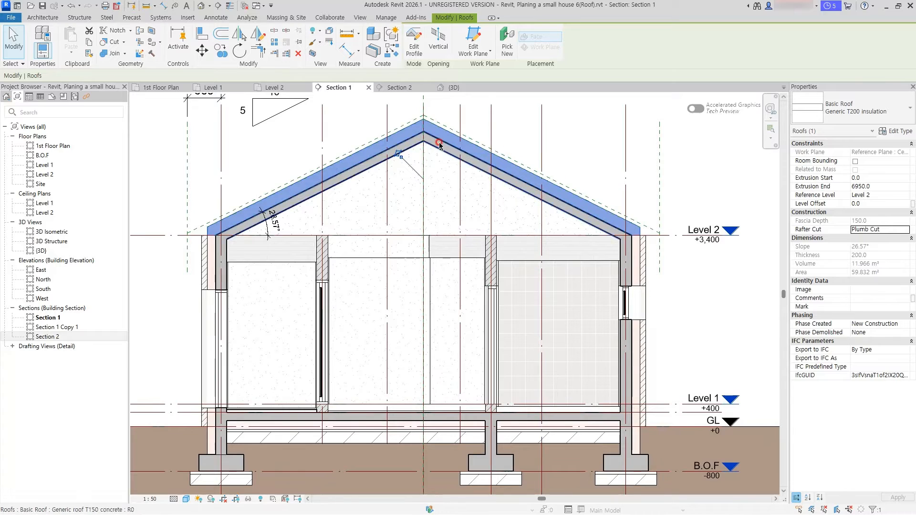
Step: Reset the temporary hide/isolate in the 3D view to bring back the whole house
{"action": "left_click", "coordinate": [456, 89]}
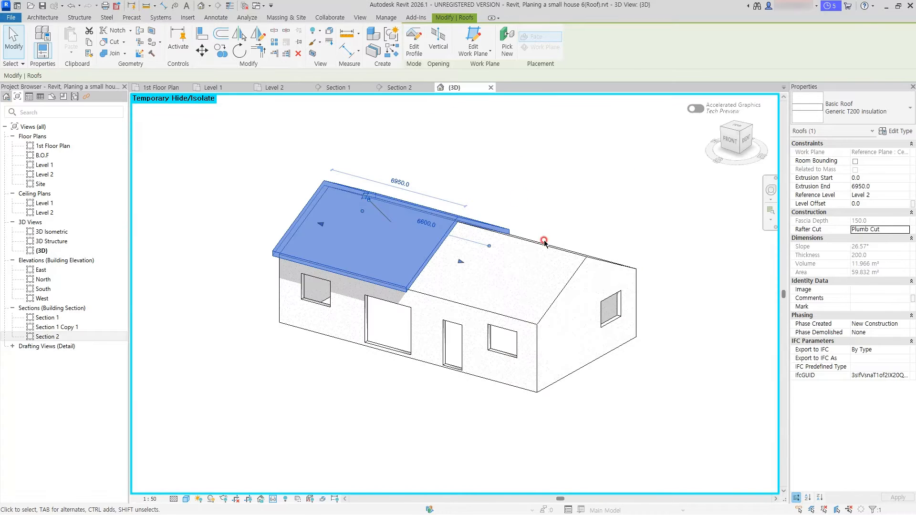
{"action": "left_click", "coordinate": [380, 402]}
{"action": "key", "text": "h"}
{"action": "key", "text": "r"}
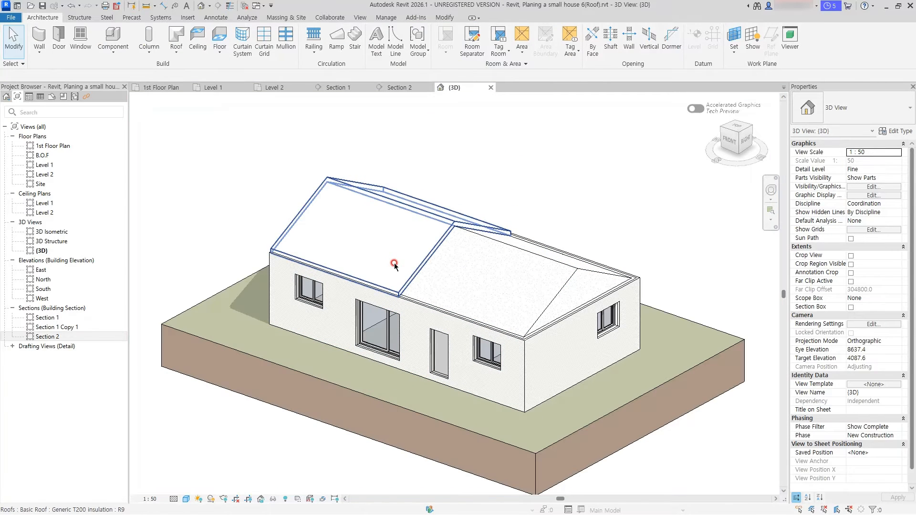
Step: Isolate the T200 insulation roof together with the chain of insulation walls in the 3D view
{"action": "left_click", "coordinate": [450, 262]}
{"action": "middle_click_drag", "start_coordinate": [590, 308], "coordinate": [614, 332], "text": "shift"}
{"action": "scroll", "coordinate": [643, 294], "scroll_direction": "up", "scroll_amount": 2}
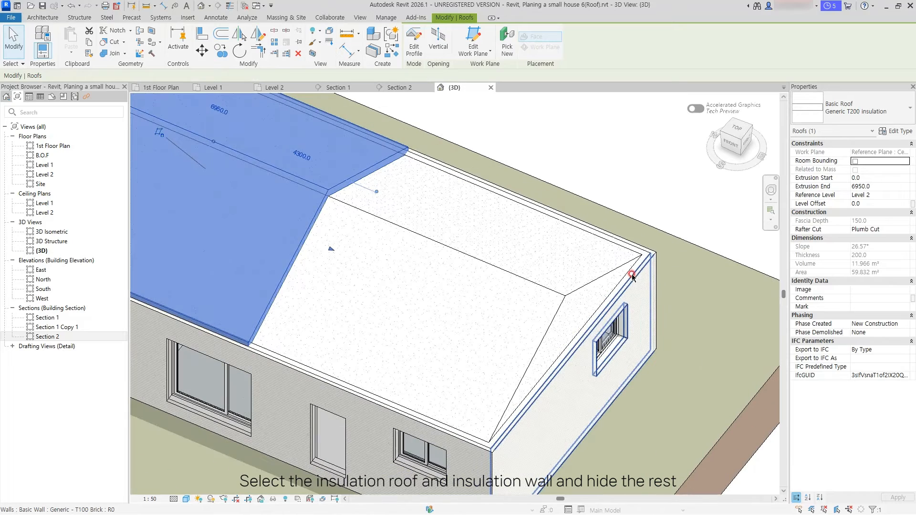
{"action": "key", "text": "Tab"}
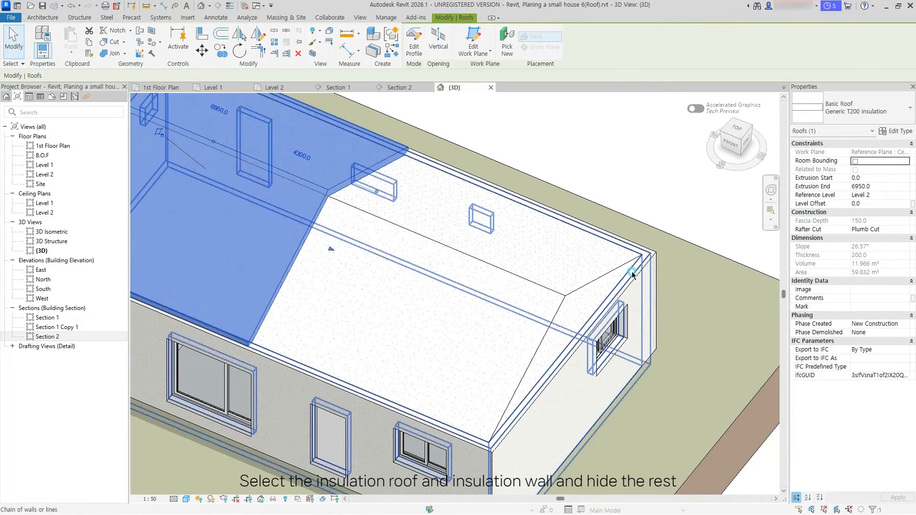
{"action": "left_click", "coordinate": [635, 271]}
{"action": "left_click", "coordinate": [376, 161], "text": "ctrl"}
{"action": "scroll", "coordinate": [510, 234], "scroll_direction": "down", "scroll_amount": 3}
{"action": "middle_click_drag", "start_coordinate": [511, 238], "coordinate": [511, 197], "text": "shift"}
{"action": "key", "text": "h"}
{"action": "key", "text": "i"}
{"action": "key", "text": "Escape"}
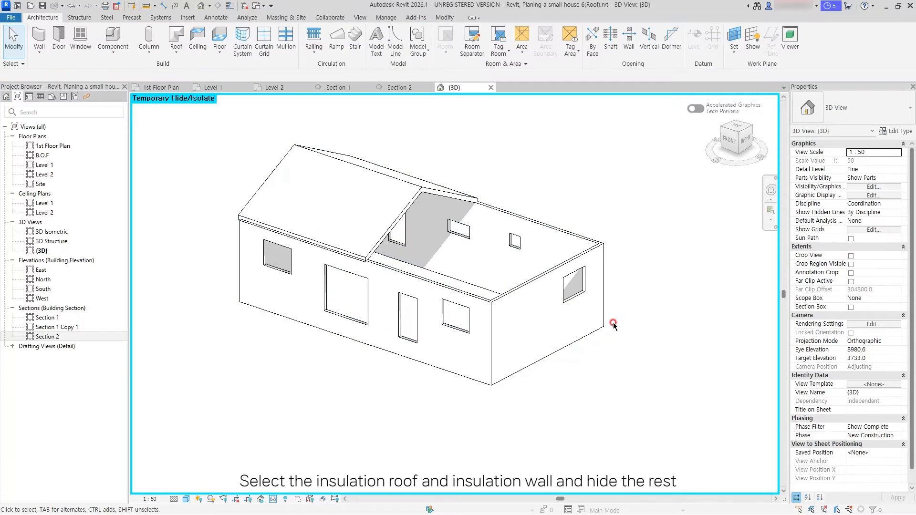
Step: Align both ends of the extruded T200 insulation roof with the outer faces of the insulation walls at the right and left gables
{"action": "middle_click_drag", "start_coordinate": [388, 370], "coordinate": [399, 382]}
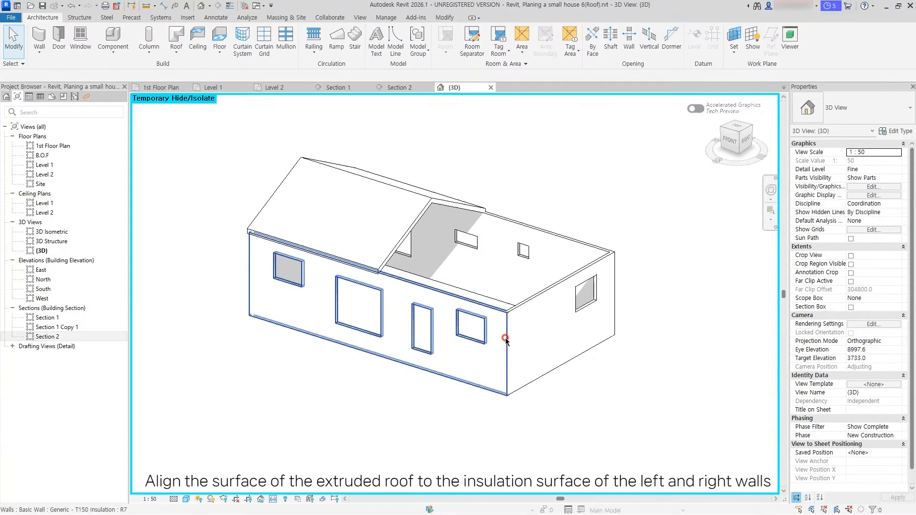
{"action": "key", "text": "a"}
{"action": "key", "text": "l"}
{"action": "left_click", "coordinate": [544, 313]}
{"action": "left_click", "coordinate": [412, 228]}
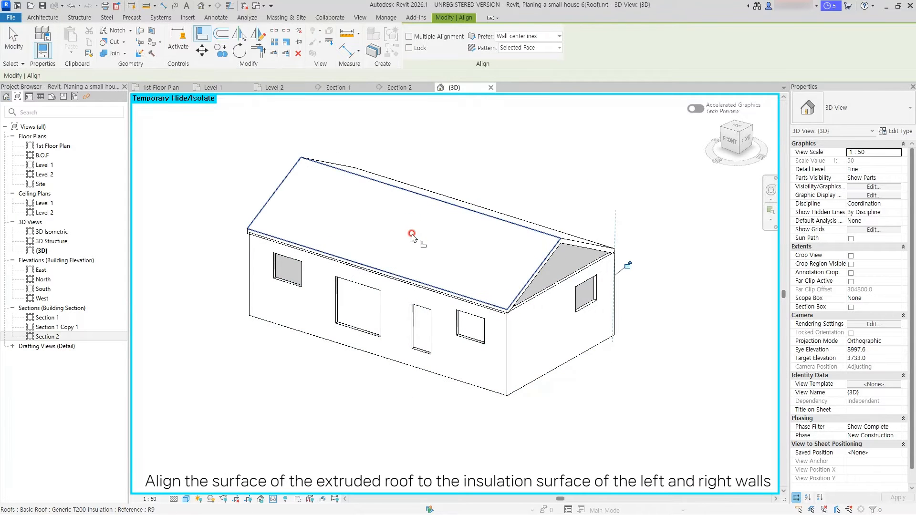
{"action": "middle_click_drag", "start_coordinate": [415, 201], "coordinate": [544, 158], "text": "shift"}
{"action": "left_click", "coordinate": [461, 345]}
{"action": "left_click", "coordinate": [461, 281]}
{"action": "key", "text": "Escape"}
{"action": "key", "text": "Escape"}
Step: Attach the tops of the four T150 insulation walls to the insulation roof and check the fit in Section 1
{"action": "key", "text": "Tab"}
{"action": "left_click", "coordinate": [464, 366]}
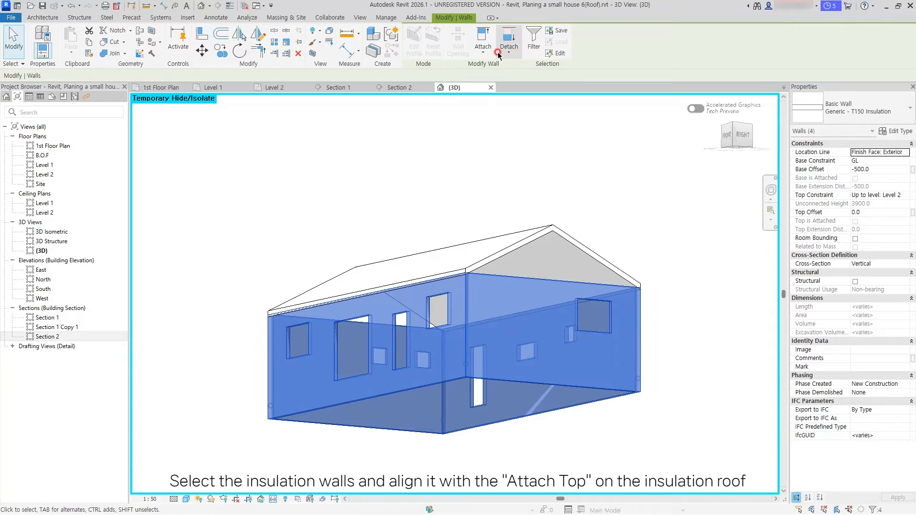
{"action": "left_click", "coordinate": [504, 69]}
{"action": "left_click", "coordinate": [543, 237]}
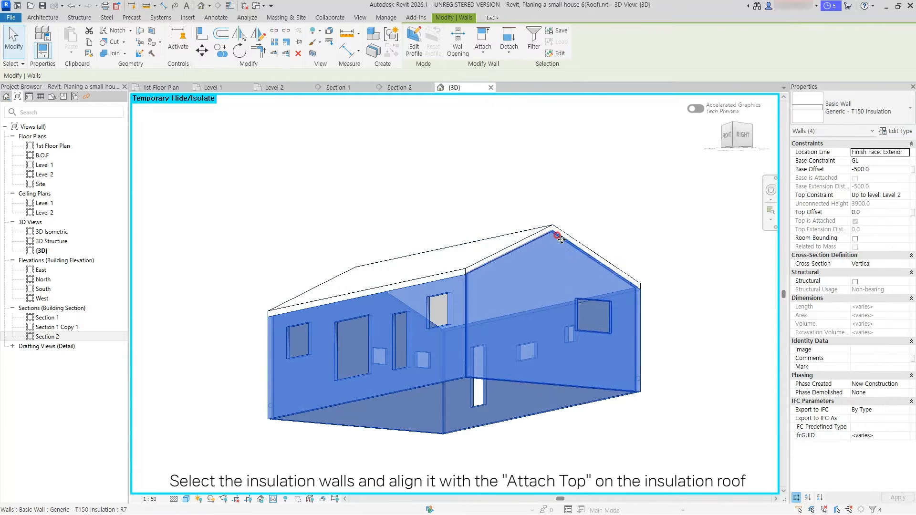
{"action": "middle_click_drag", "start_coordinate": [597, 234], "coordinate": [514, 394], "text": "shift"}
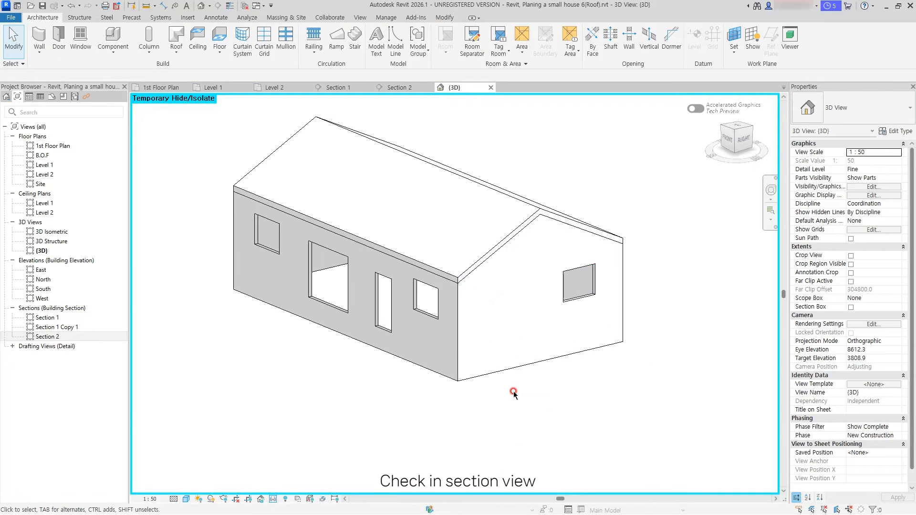
{"action": "left_click", "coordinate": [334, 88]}
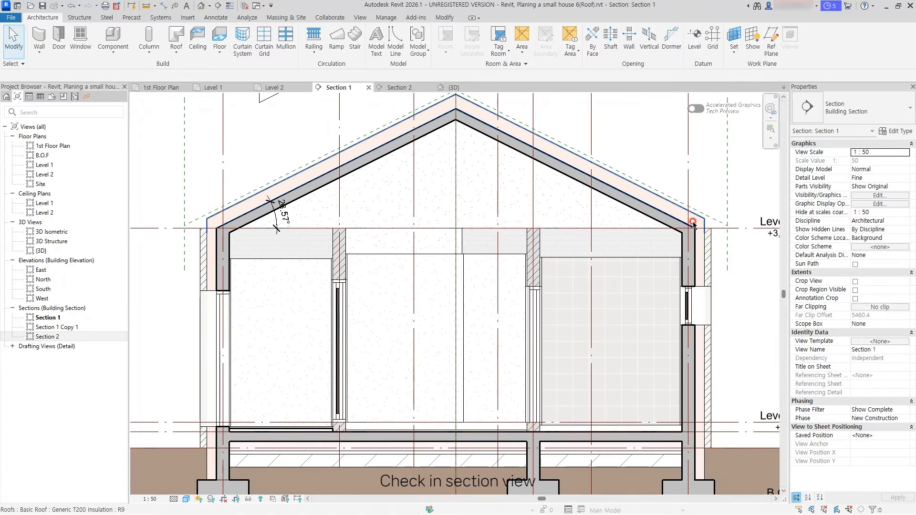
Step: Join the insulation walls' geometry with the insulation roof and restore the whole house in the 3D view
{"action": "left_click", "coordinate": [458, 88]}
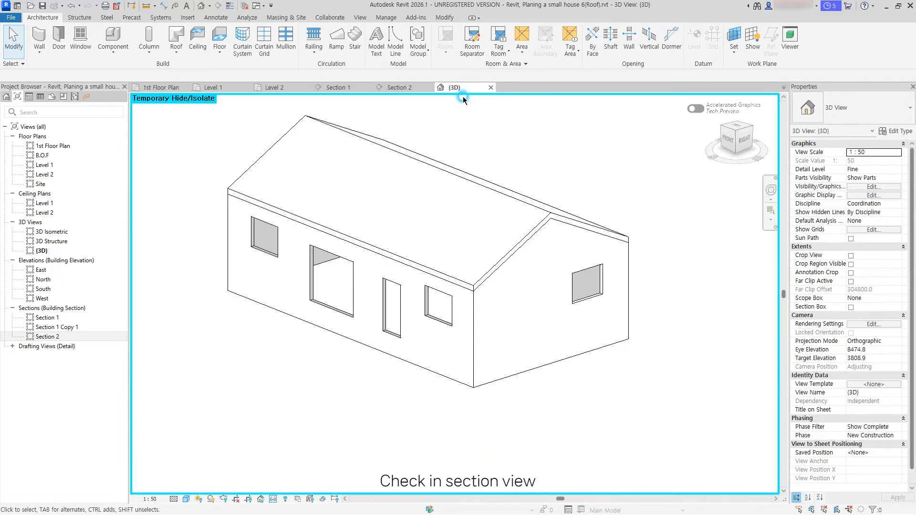
{"action": "key", "text": "j"}
{"action": "key", "text": "g"}
{"action": "left_click", "coordinate": [515, 319]}
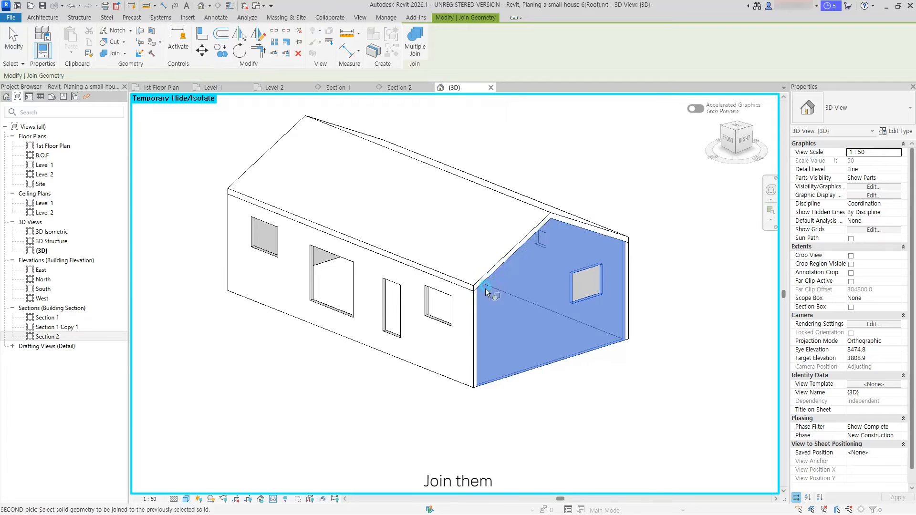
{"action": "left_click", "coordinate": [472, 267]}
{"action": "left_click", "coordinate": [471, 321]}
{"action": "middle_click_drag", "start_coordinate": [454, 245], "coordinate": [480, 225], "text": "shift"}
{"action": "left_click", "coordinate": [480, 225]}
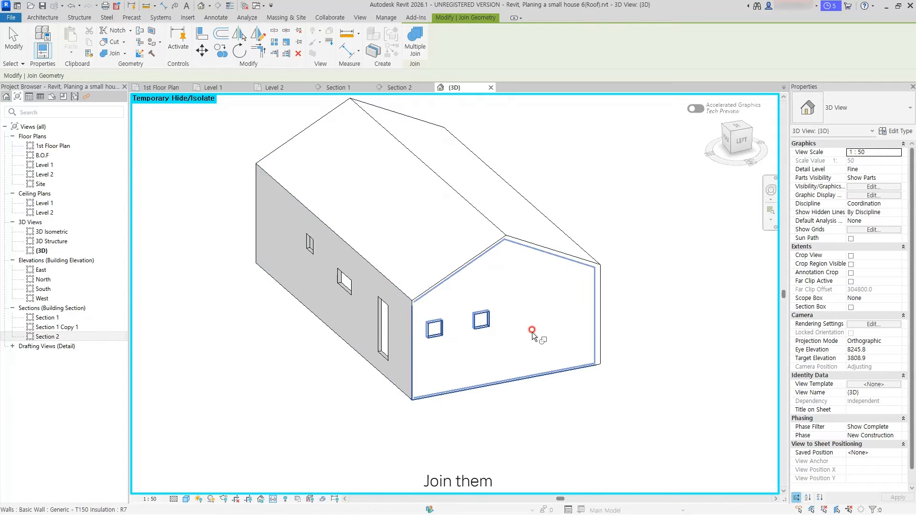
{"action": "mouse_move", "coordinate": [535, 334]}
{"action": "middle_mouse_down", "text": "shift"}
{"action": "mouse_move", "coordinate": [515, 382]}
{"action": "mouse_move", "coordinate": [443, 373]}
{"action": "mouse_move", "coordinate": [389, 399]}
{"action": "middle_mouse_up", "text": "shift"}
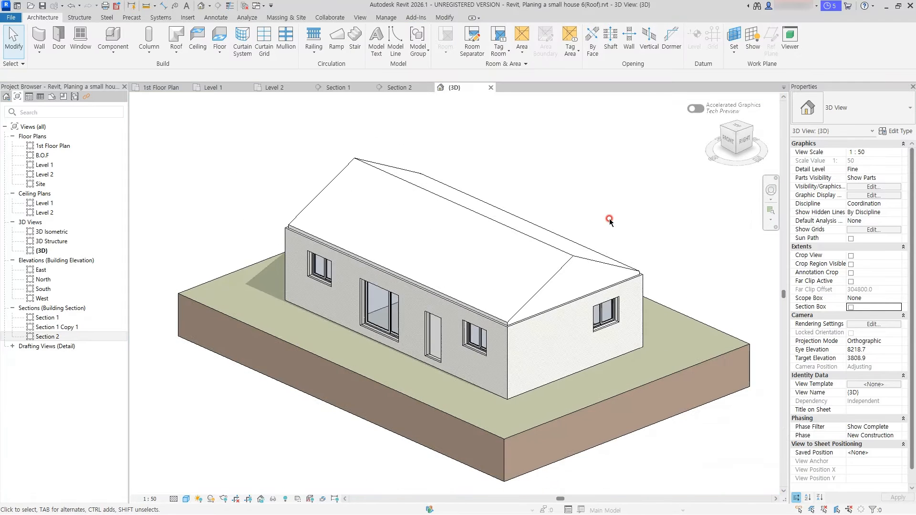
Step: Start a Roof by Extrusion for the finish layer in Section 1 on the Center left/right reference plane, with Level 2 as reference level
{"action": "left_click", "coordinate": [338, 87]}
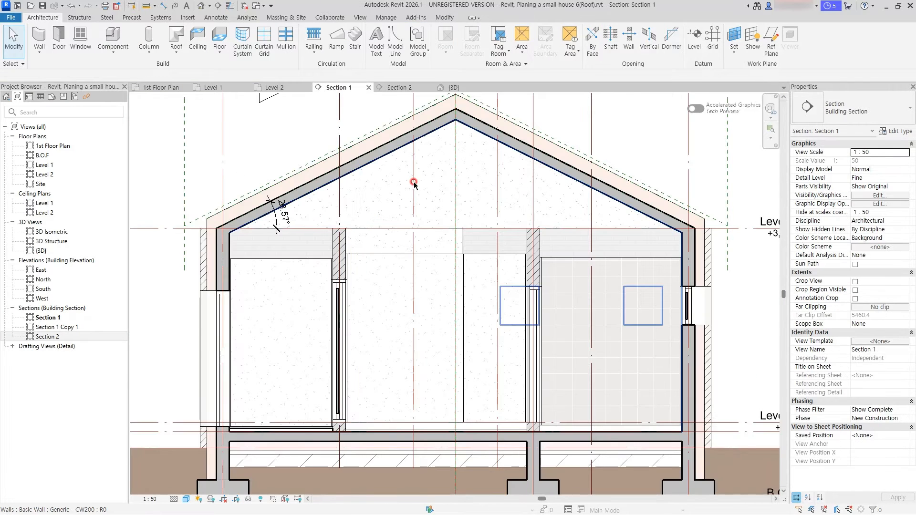
{"action": "scroll", "coordinate": [302, 262], "scroll_direction": "down", "scroll_amount": 2}
{"action": "scroll", "coordinate": [346, 196], "scroll_direction": "up", "scroll_amount": 3}
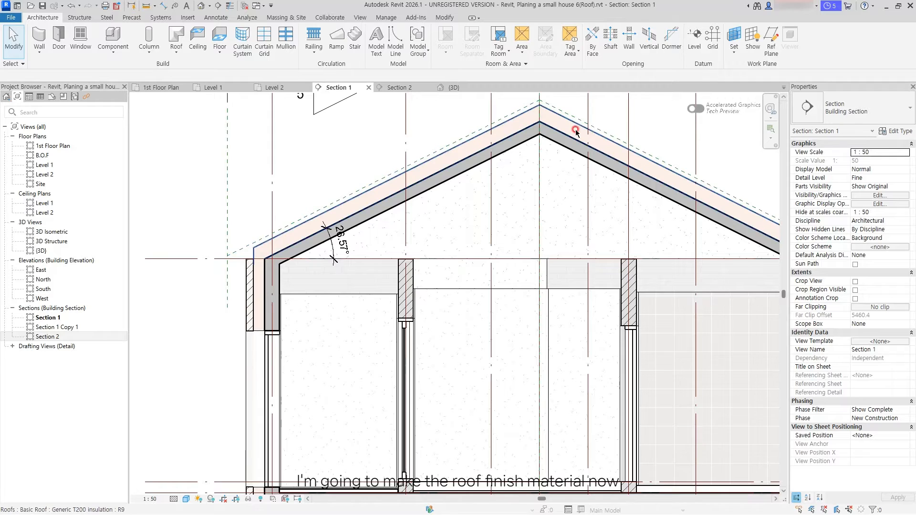
{"action": "scroll", "coordinate": [577, 132], "scroll_direction": "down", "scroll_amount": 3}
{"action": "scroll", "coordinate": [597, 229], "scroll_direction": "up", "scroll_amount": 2}
{"action": "middle_click_drag", "start_coordinate": [423, 219], "coordinate": [435, 229]}
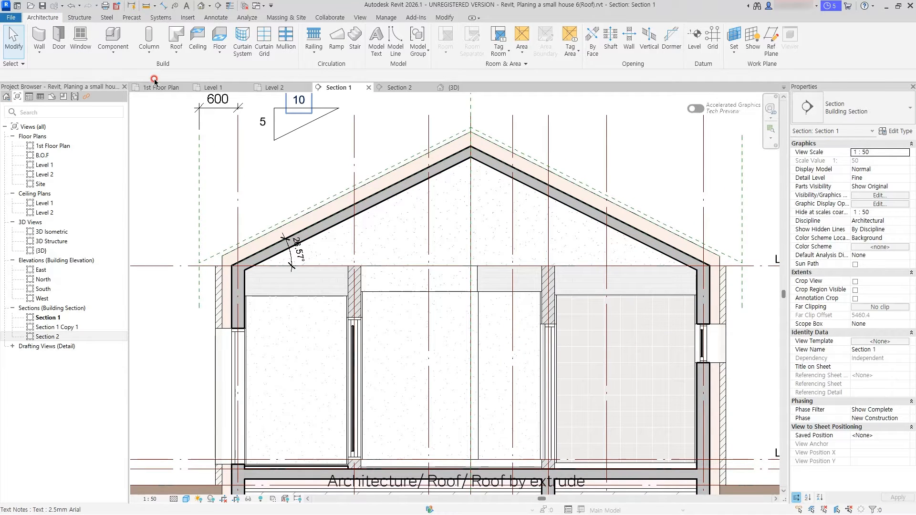
{"action": "left_click", "coordinate": [177, 50]}
{"action": "left_click", "coordinate": [199, 89]}
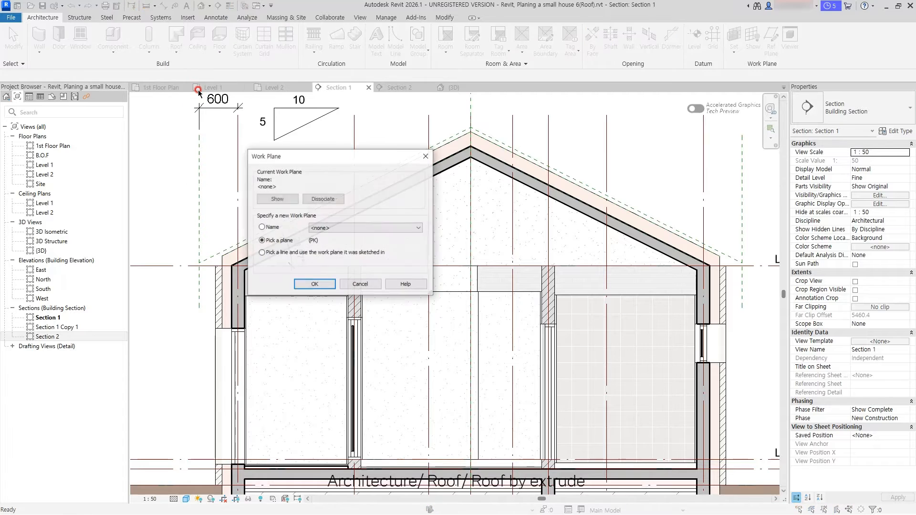
{"action": "left_click", "coordinate": [314, 229]}
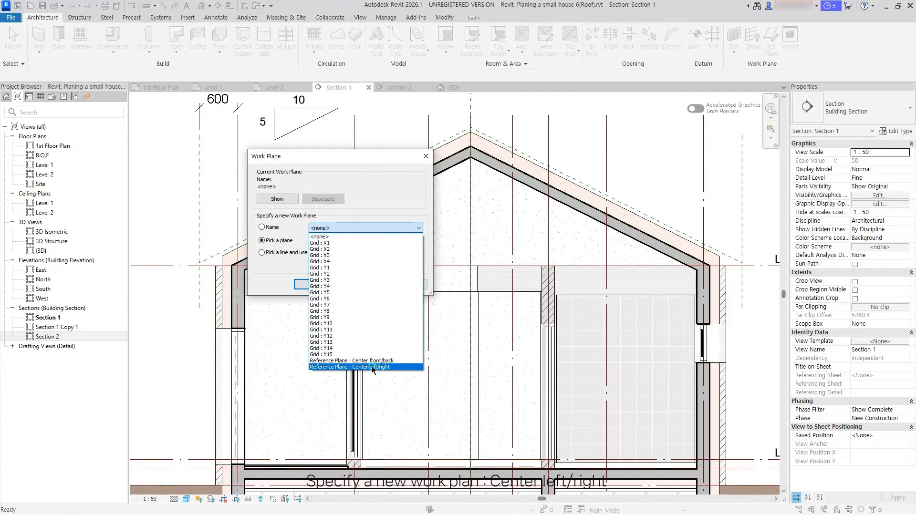
{"action": "left_click", "coordinate": [372, 367]}
{"action": "left_click", "coordinate": [315, 285]}
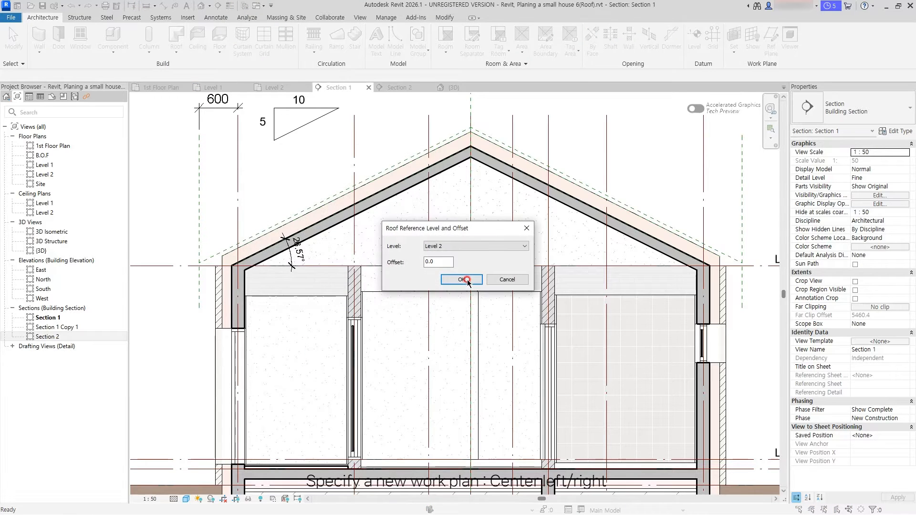
{"action": "left_click", "coordinate": [452, 284]}
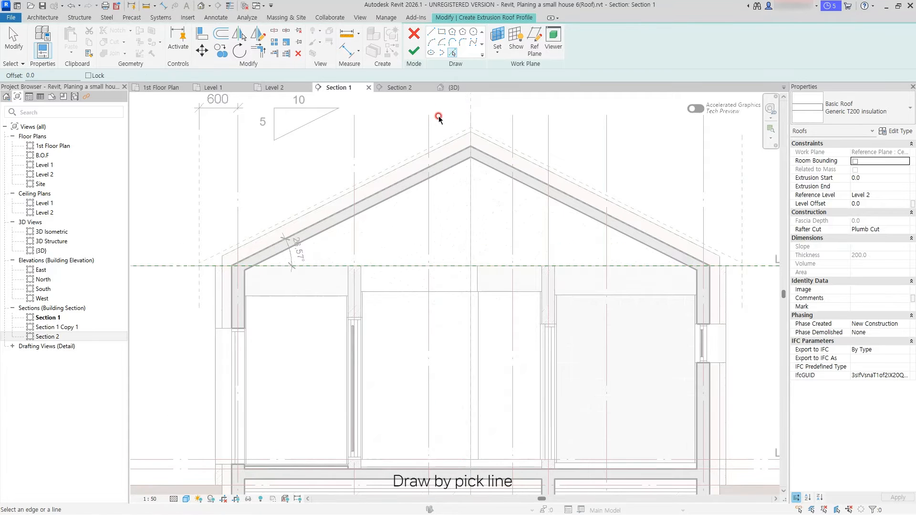
Step: Pick the two sloped lines above the insulation out to the eaves, choose the Generic T60 zink panel roof type, and finish the roof
{"action": "scroll", "coordinate": [449, 136], "scroll_direction": "down", "scroll_amount": 1}
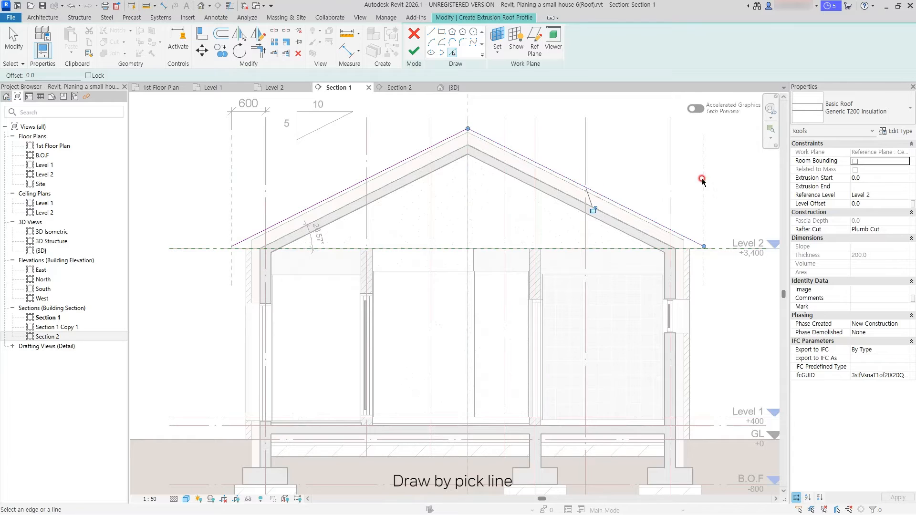
{"action": "left_click", "coordinate": [895, 121]}
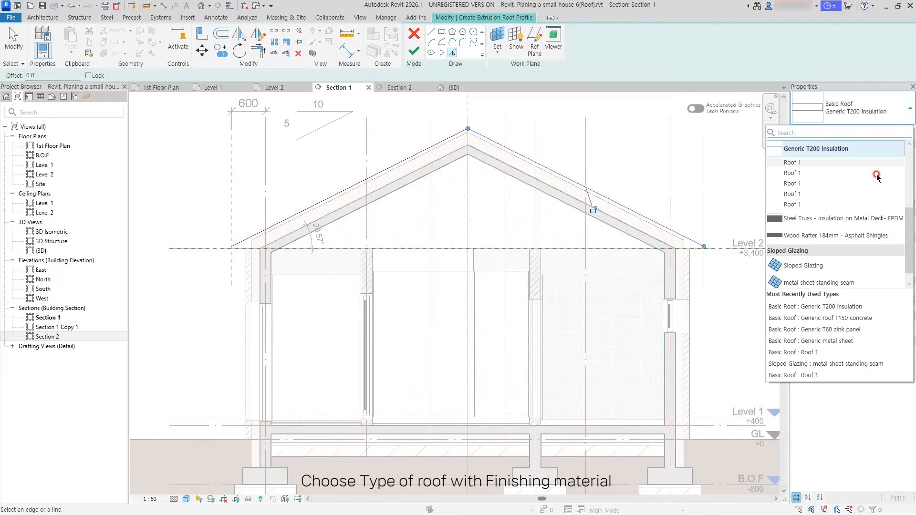
{"action": "scroll", "coordinate": [873, 179], "scroll_direction": "up", "scroll_amount": 2}
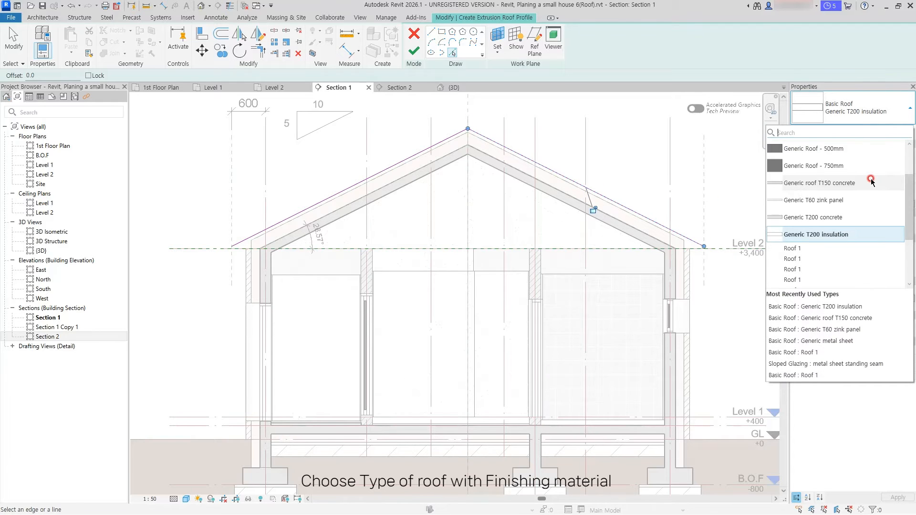
{"action": "left_click", "coordinate": [831, 201]}
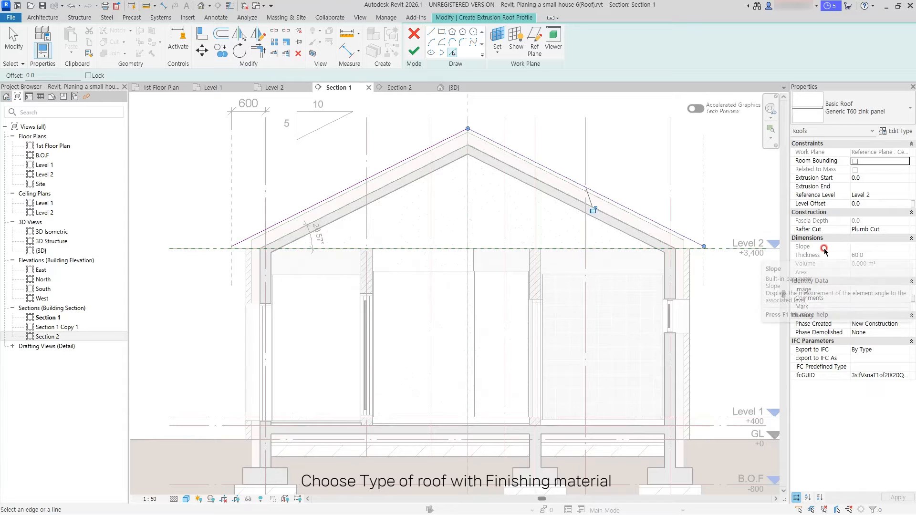
{"action": "left_click", "coordinate": [414, 52]}
{"action": "scroll", "coordinate": [288, 258], "scroll_direction": "up", "scroll_amount": 3}
{"action": "scroll", "coordinate": [424, 230], "scroll_direction": "down", "scroll_amount": 1}
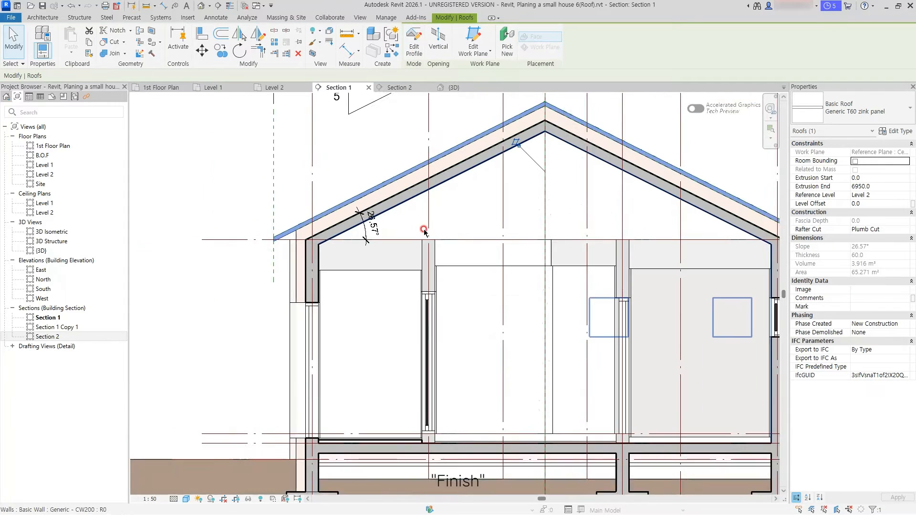
{"action": "middle_click_drag", "start_coordinate": [657, 223], "coordinate": [534, 233]}
{"action": "key", "text": "Escape"}
Step: Align the zink panel roof's extruded end with the finish face of the right gable's brick wall in the 3D view
{"action": "left_click", "coordinate": [454, 88]}
{"action": "scroll", "coordinate": [518, 291], "scroll_direction": "up", "scroll_amount": 2}
{"action": "middle_click_drag", "start_coordinate": [515, 315], "coordinate": [546, 299], "text": "shift"}
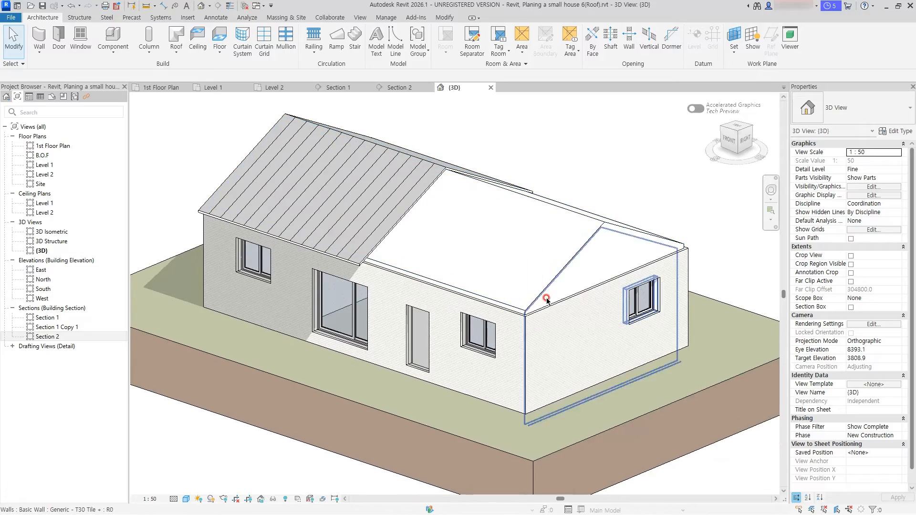
{"action": "key", "text": "a"}
{"action": "key", "text": "l"}
{"action": "left_click", "coordinate": [579, 328]}
{"action": "scroll", "coordinate": [409, 239], "scroll_direction": "up", "scroll_amount": 3}
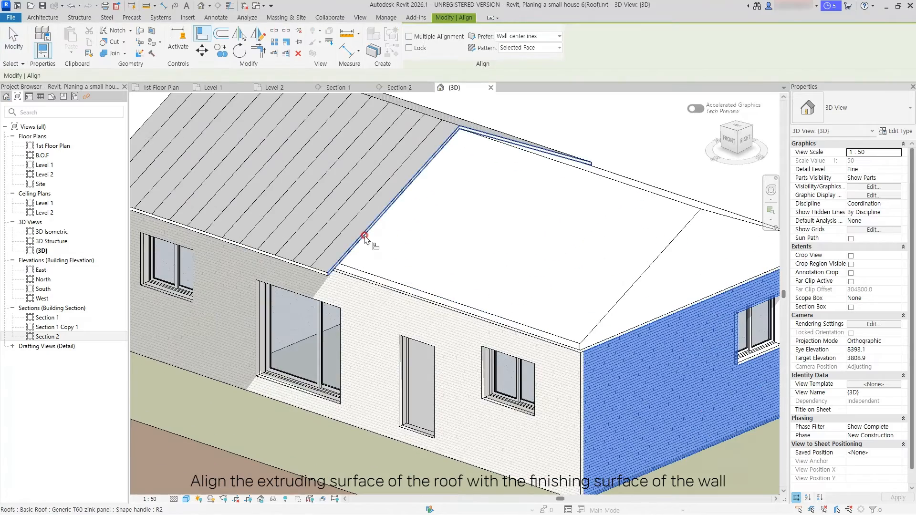
Step: Align the zink panel roof's opposite end with the finish face of the left gable's brick wall
{"action": "scroll", "coordinate": [395, 262], "scroll_direction": "down", "scroll_amount": 4}
{"action": "middle_click_drag", "start_coordinate": [419, 272], "coordinate": [569, 272], "text": "shift"}
{"action": "scroll", "coordinate": [457, 217], "scroll_direction": "up", "scroll_amount": 3}
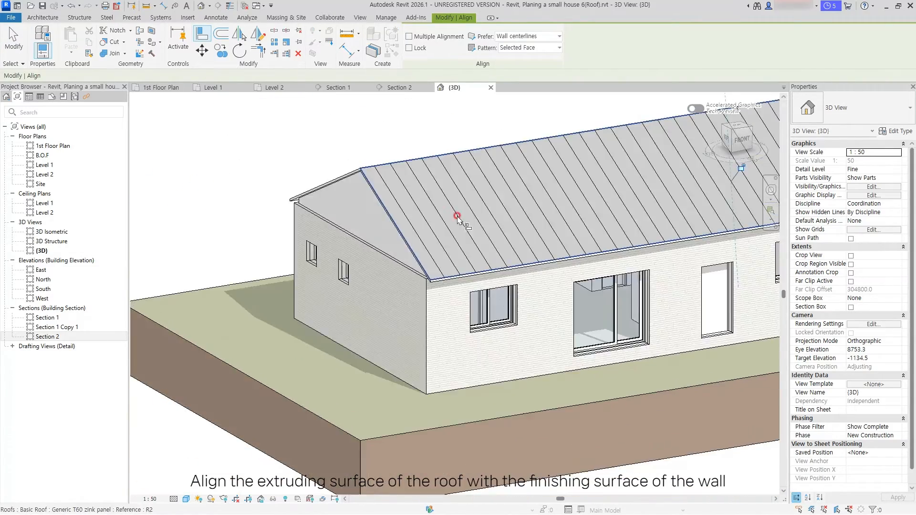
{"action": "middle_click_drag", "start_coordinate": [458, 217], "coordinate": [420, 240], "text": "shift"}
{"action": "left_click", "coordinate": [430, 271]}
{"action": "scroll", "coordinate": [425, 206], "scroll_direction": "up", "scroll_amount": 3}
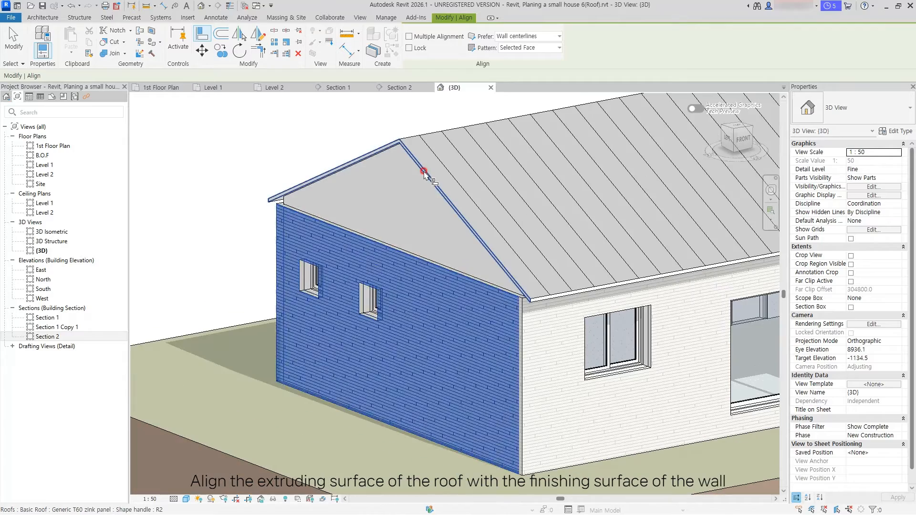
{"action": "left_click", "coordinate": [424, 172]}
Step: Select the chain of four T100 Brick finish walls and attach their tops to the zink panel roof
{"action": "scroll", "coordinate": [450, 224], "scroll_direction": "down", "scroll_amount": 2}
{"action": "scroll", "coordinate": [503, 271], "scroll_direction": "down", "scroll_amount": 3}
{"action": "middle_click_drag", "start_coordinate": [565, 258], "coordinate": [348, 206], "text": "shift"}
{"action": "scroll", "coordinate": [456, 252], "scroll_direction": "up", "scroll_amount": 3}
{"action": "middle_click_drag", "start_coordinate": [483, 244], "coordinate": [454, 249], "text": "shift"}
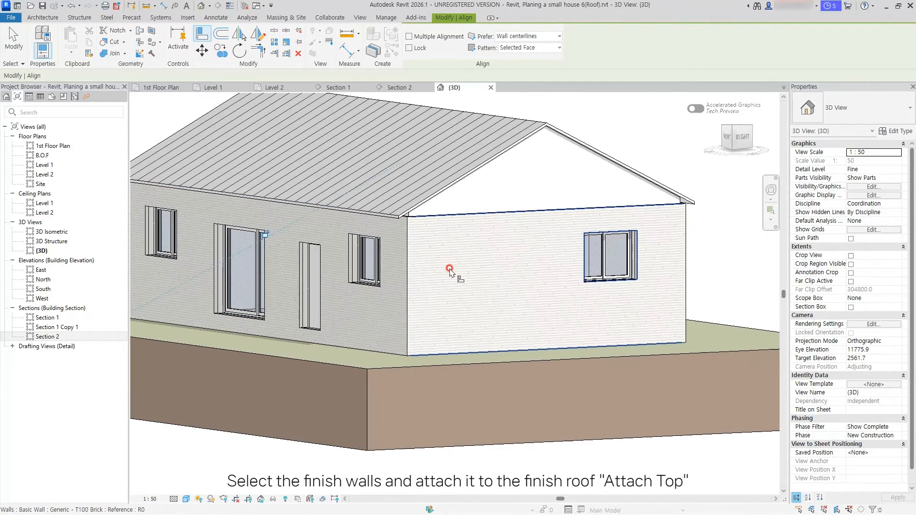
{"action": "key", "text": "Escape"}
{"action": "key", "text": "Escape"}
{"action": "left_click", "coordinate": [402, 245]}
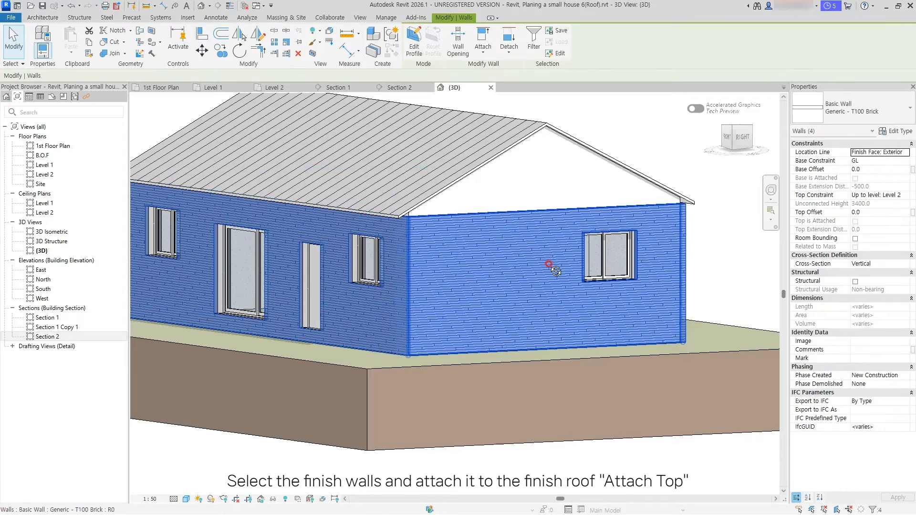
{"action": "middle_click_drag", "start_coordinate": [549, 266], "coordinate": [534, 245], "text": "shift"}
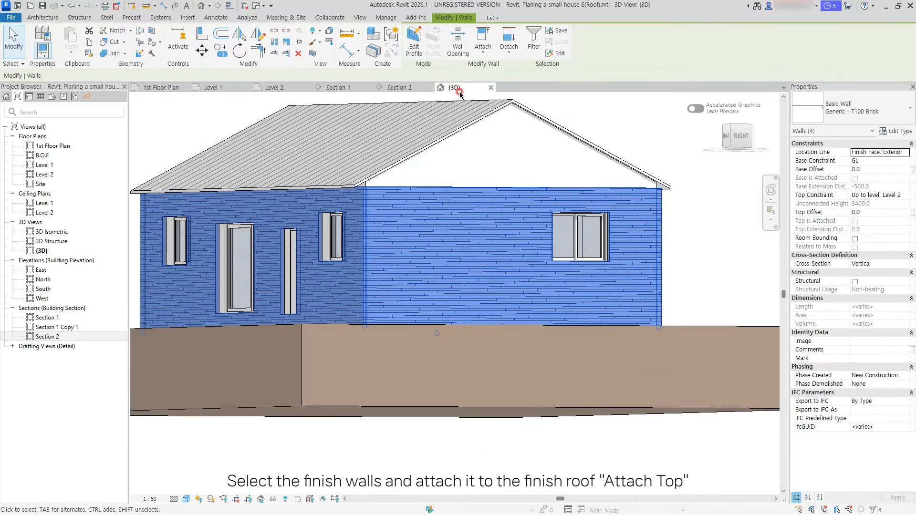
{"action": "left_click", "coordinate": [493, 71]}
{"action": "left_click", "coordinate": [529, 111]}
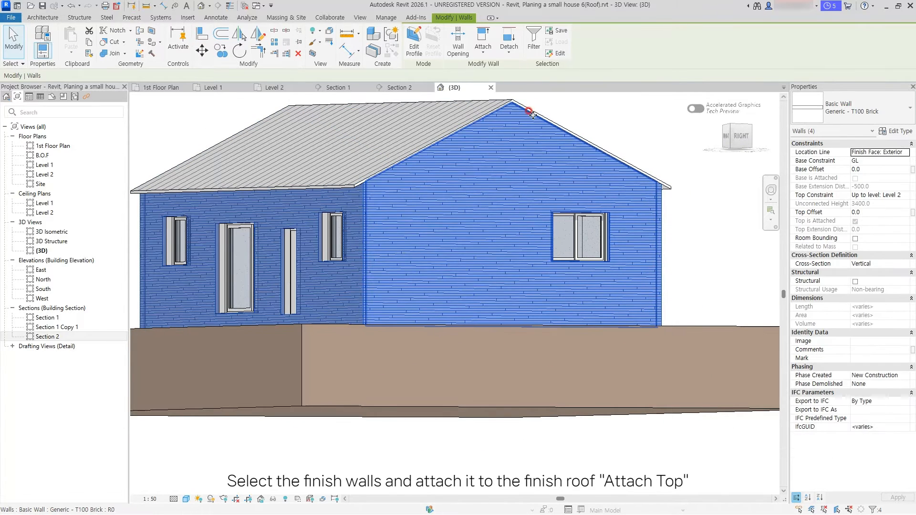
{"action": "scroll", "coordinate": [514, 196], "scroll_direction": "down", "scroll_amount": 1}
{"action": "left_click", "coordinate": [250, 138]}
{"action": "middle_click_drag", "start_coordinate": [245, 144], "coordinate": [274, 191], "text": "shift"}
{"action": "middle_click_drag", "start_coordinate": [347, 215], "coordinate": [372, 237], "text": "shift"}
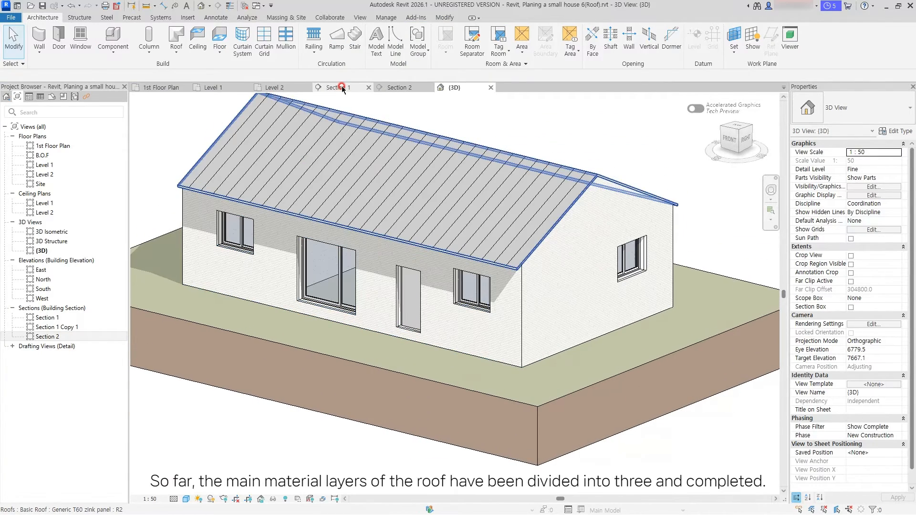
Step: Examine the roof-to-wall junctions at both eaves and the separate concrete, insulation and finish roof layers in Section 1
{"action": "left_click", "coordinate": [342, 88]}
{"action": "scroll", "coordinate": [260, 239], "scroll_direction": "up", "scroll_amount": 5}
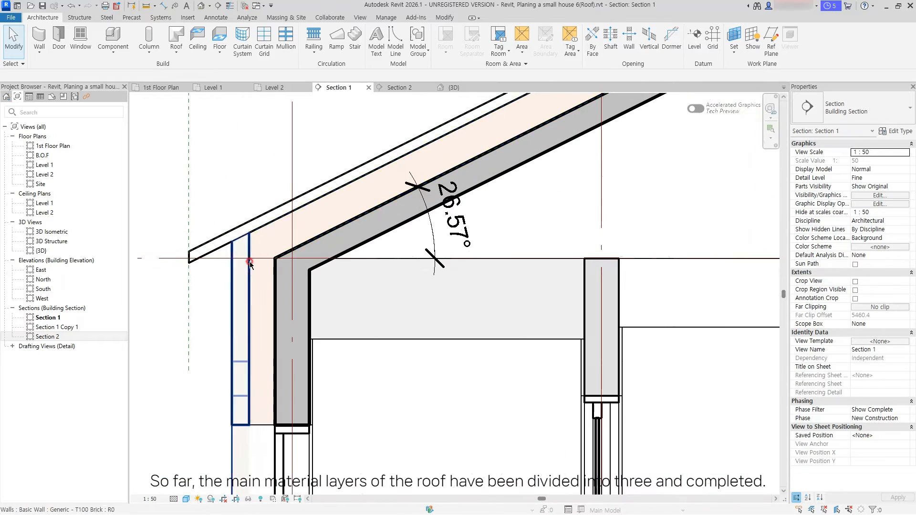
{"action": "scroll", "coordinate": [243, 232], "scroll_direction": "down", "scroll_amount": 4}
{"action": "scroll", "coordinate": [510, 232], "scroll_direction": "up", "scroll_amount": 1}
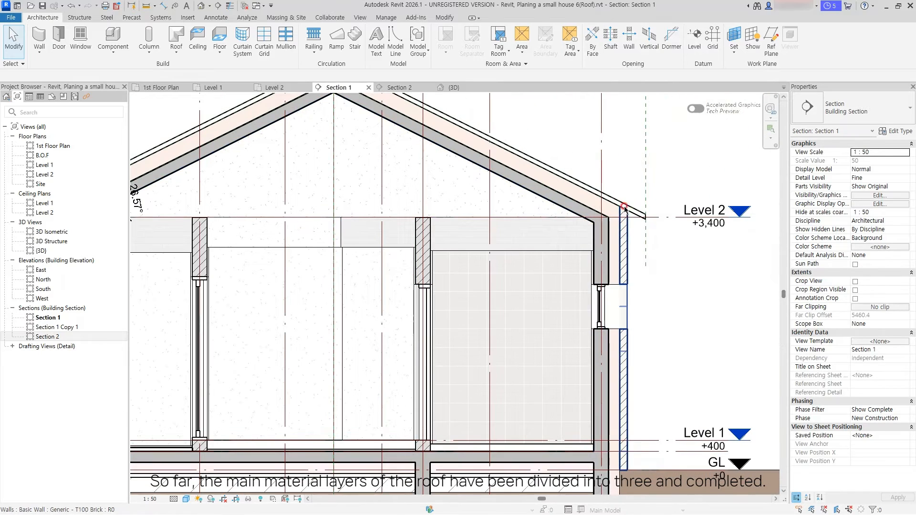
{"action": "scroll", "coordinate": [625, 208], "scroll_direction": "down", "scroll_amount": 4}
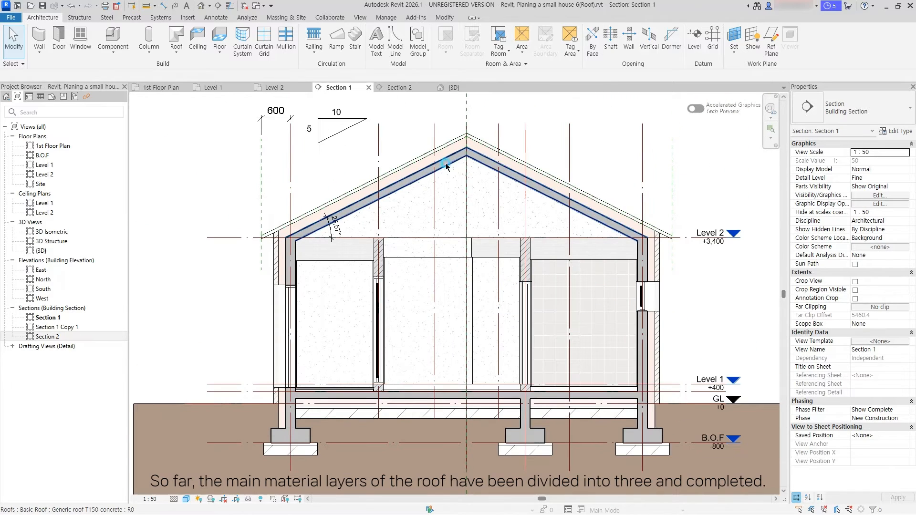
{"action": "left_click", "coordinate": [447, 167]}
{"action": "left_click", "coordinate": [446, 145]}
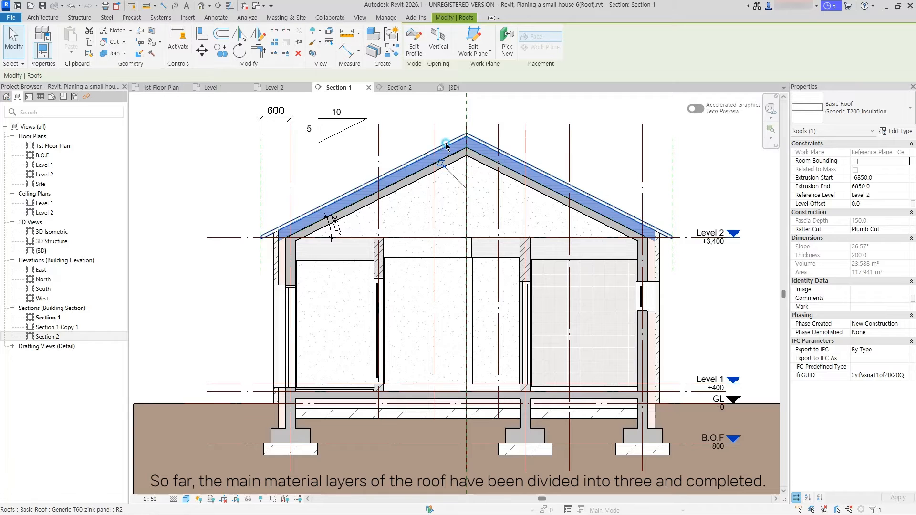
{"action": "left_click", "coordinate": [446, 144]}
{"action": "key", "text": "Escape"}
{"action": "middle_click_drag", "start_coordinate": [443, 197], "coordinate": [456, 273]}
Step: Return to the 3D view and place a fascia along the zink panel roof's front eave and the right gable's front slope
{"action": "key", "text": "ctrl+Tab"}
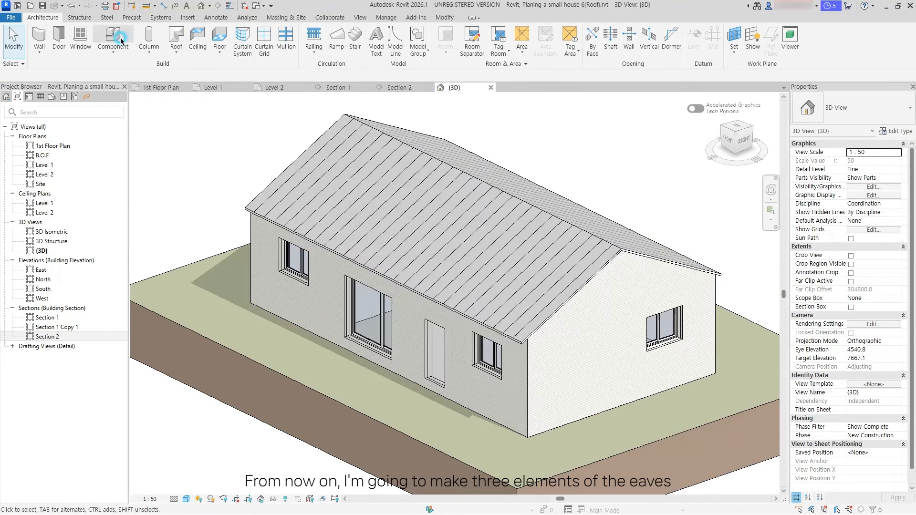
{"action": "left_click", "coordinate": [172, 52]}
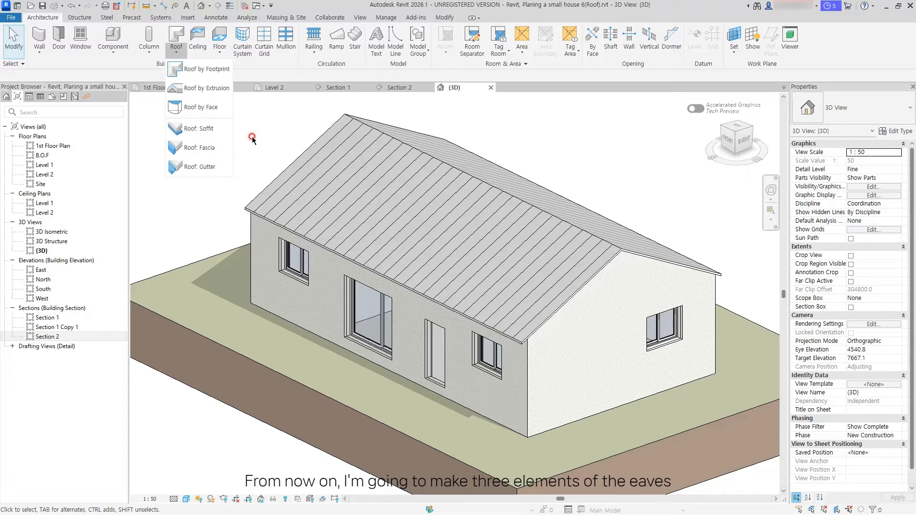
{"action": "left_click", "coordinate": [199, 150]}
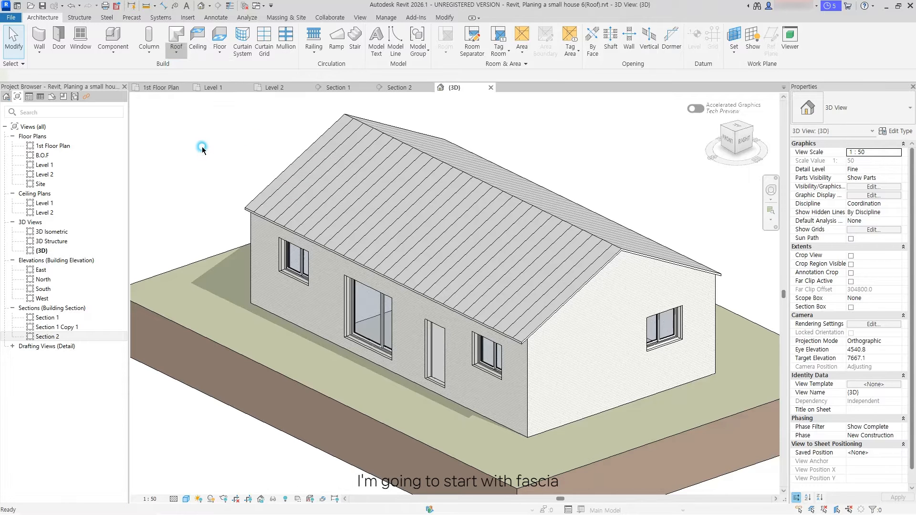
{"action": "scroll", "coordinate": [531, 389], "scroll_direction": "up", "scroll_amount": 4}
{"action": "scroll", "coordinate": [476, 285], "scroll_direction": "up", "scroll_amount": 2}
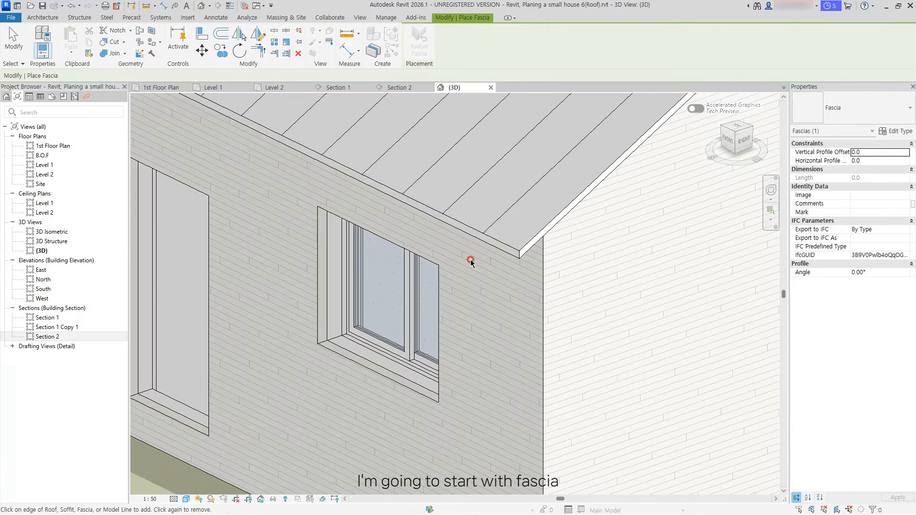
{"action": "left_click", "coordinate": [474, 231]}
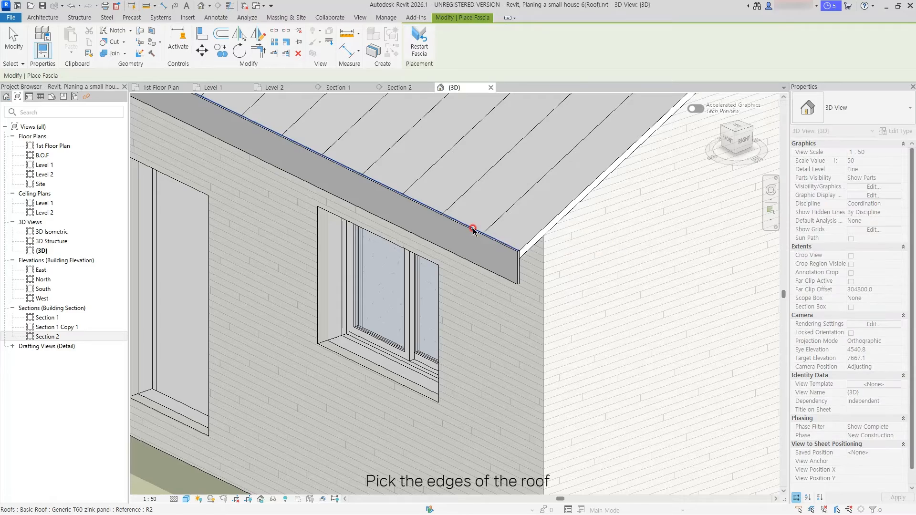
{"action": "left_click", "coordinate": [540, 235]}
{"action": "scroll", "coordinate": [539, 235], "scroll_direction": "down", "scroll_amount": 5}
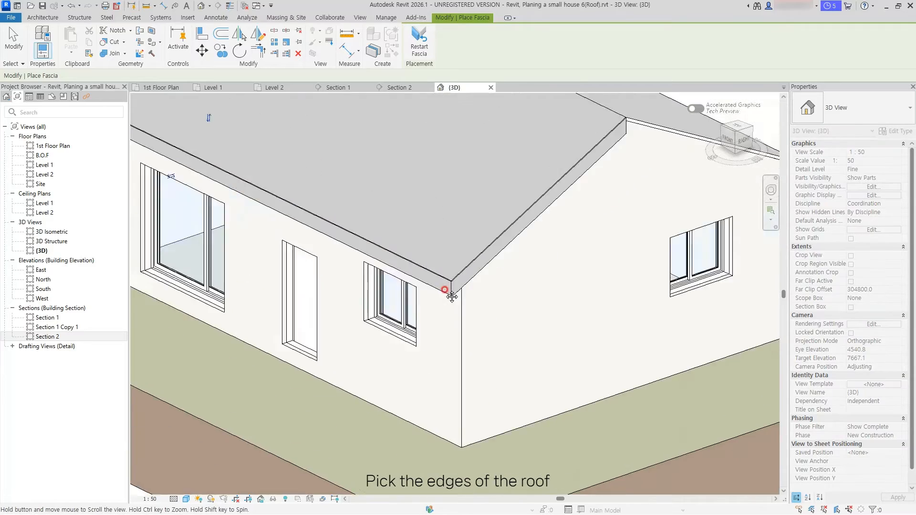
Step: Continue the fascia along the right gable's rear slope and the back eave of the zink panel roof
{"action": "scroll", "coordinate": [561, 237], "scroll_direction": "up", "scroll_amount": 1}
{"action": "middle_click_drag", "start_coordinate": [574, 236], "coordinate": [394, 246], "text": "shift"}
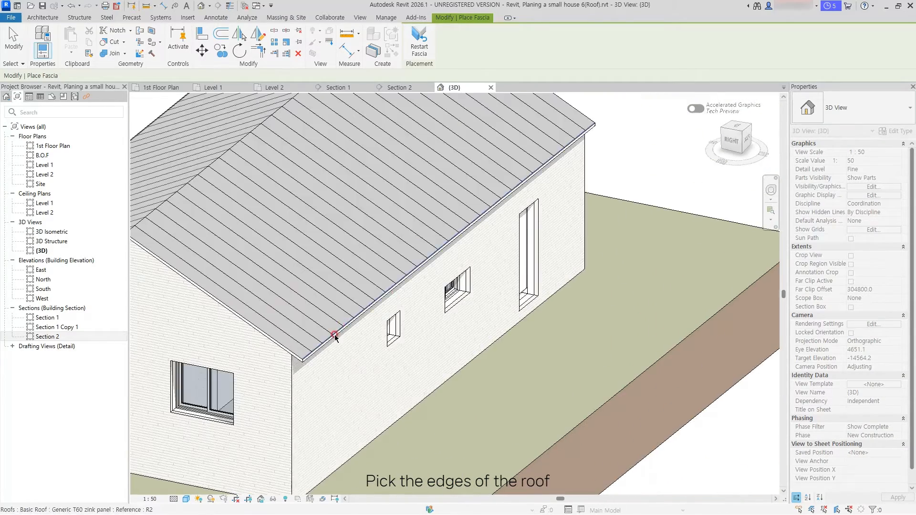
{"action": "scroll", "coordinate": [335, 336], "scroll_direction": "up", "scroll_amount": 2}
{"action": "left_click", "coordinate": [239, 342]}
{"action": "left_click", "coordinate": [309, 353]}
{"action": "scroll", "coordinate": [434, 321], "scroll_direction": "down", "scroll_amount": 5}
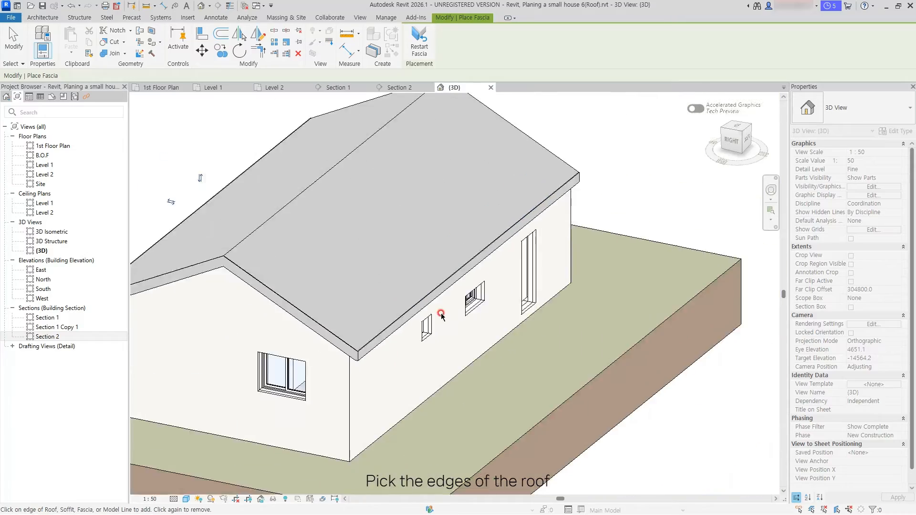
Step: Complete the fascia around the roof by adding both sloping edges of the left gable
{"action": "middle_click_drag", "start_coordinate": [442, 316], "coordinate": [205, 313], "text": "shift"}
{"action": "scroll", "coordinate": [368, 313], "scroll_direction": "up", "scroll_amount": 6}
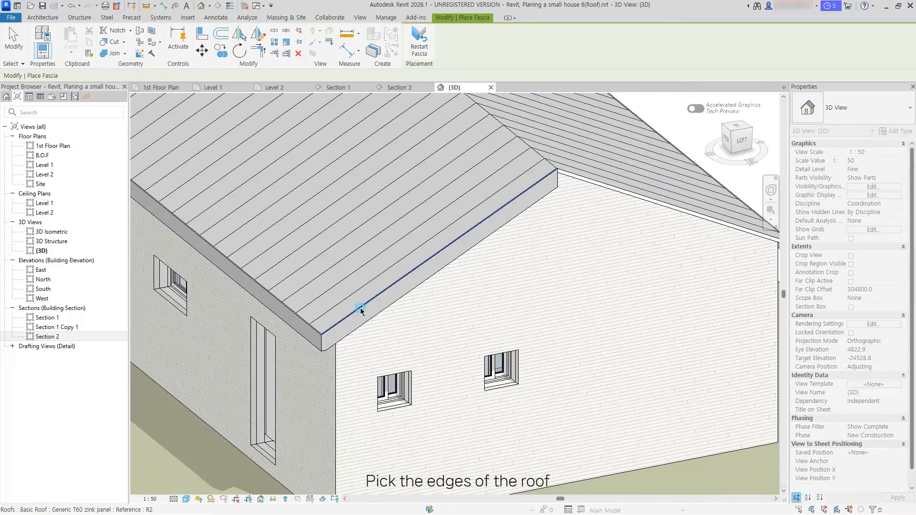
{"action": "left_click", "coordinate": [443, 283]}
{"action": "scroll", "coordinate": [521, 272], "scroll_direction": "down", "scroll_amount": 6}
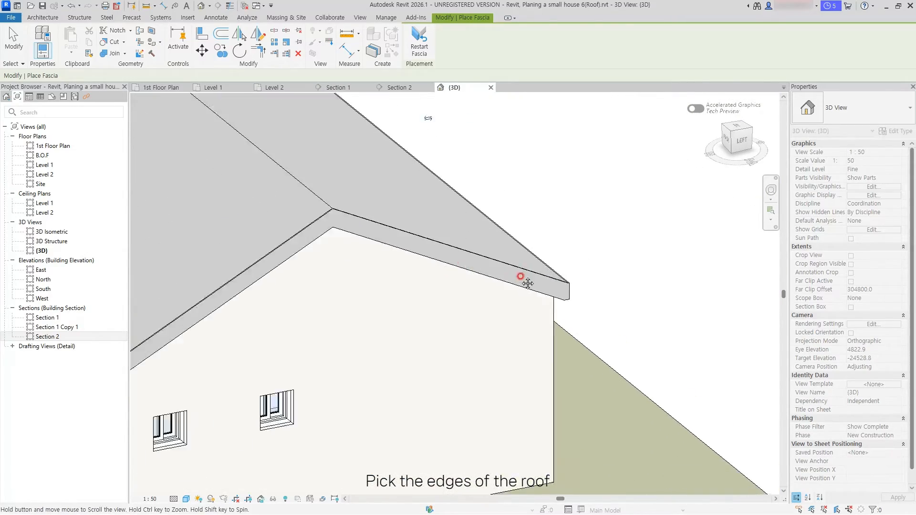
{"action": "middle_click_drag", "start_coordinate": [474, 199], "coordinate": [438, 351], "text": "shift"}
{"action": "key", "text": "Escape"}
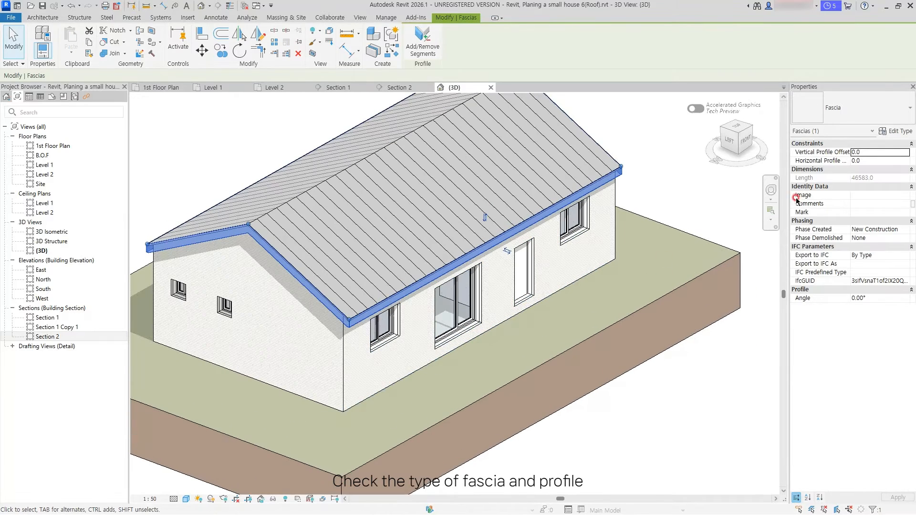
Step: Check the fascia type's profile options and material, keeping the M_Fascia-Flat : 19 x 286mm profile
{"action": "left_click", "coordinate": [898, 132]}
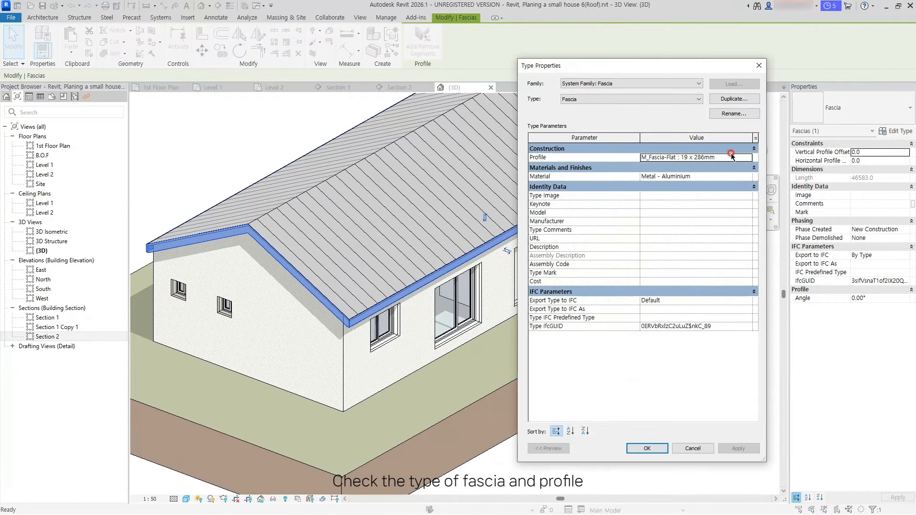
{"action": "left_click", "coordinate": [747, 158]}
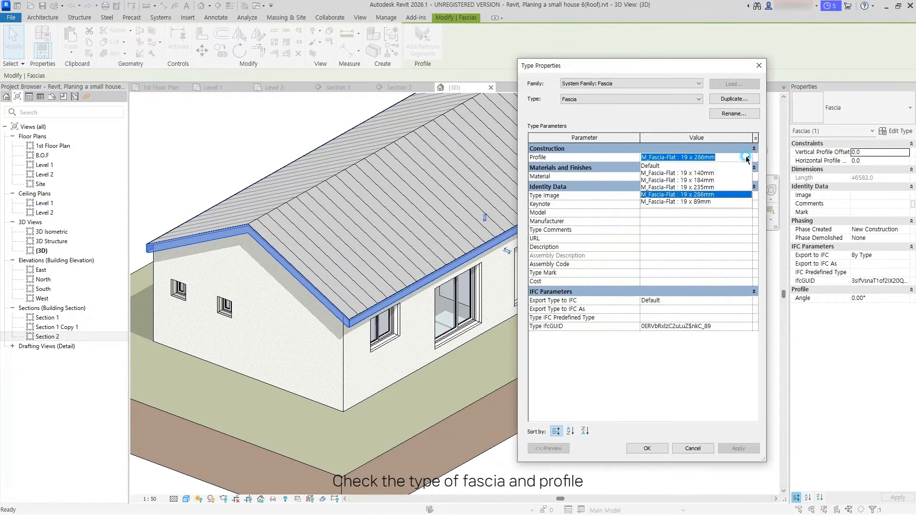
{"action": "left_click", "coordinate": [705, 194]}
{"action": "left_click", "coordinate": [721, 170]}
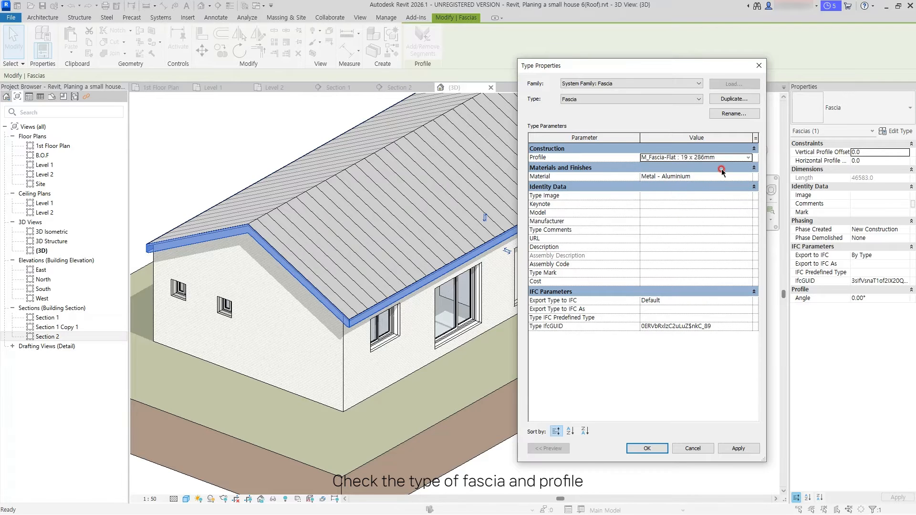
{"action": "left_click", "coordinate": [645, 448]}
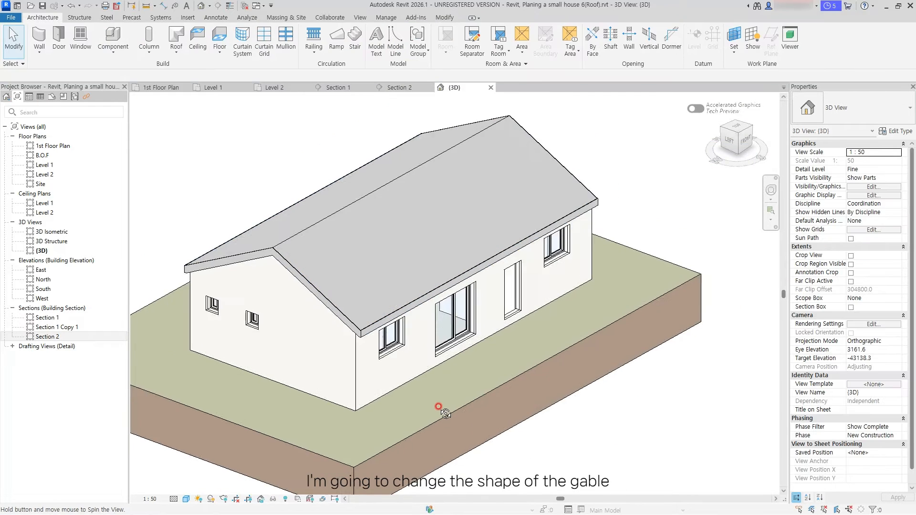
Step: Start an in-place model in the Roofs category, named Roofs 1, with the left gable seen straight on
{"action": "middle_click_drag", "start_coordinate": [434, 460], "coordinate": [460, 374], "text": "shift"}
{"action": "scroll", "coordinate": [228, 334], "scroll_direction": "up", "scroll_amount": 5}
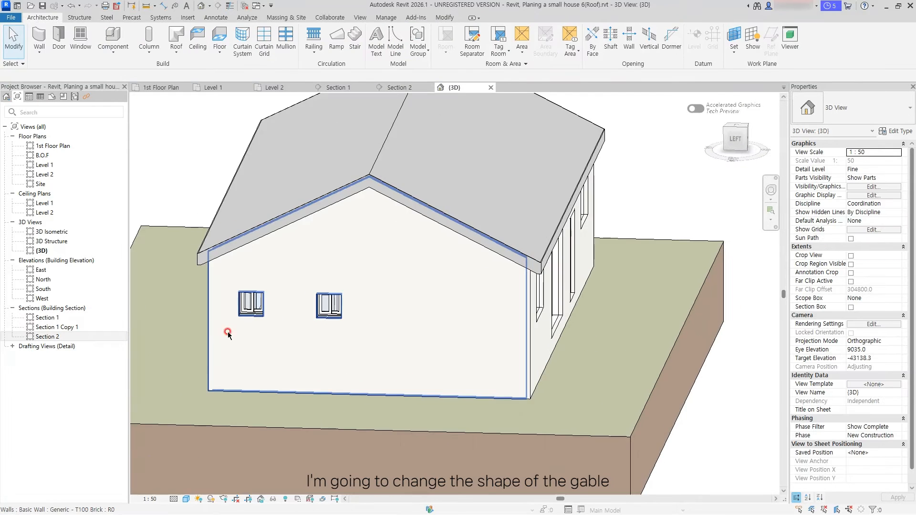
{"action": "middle_click_drag", "start_coordinate": [228, 334], "coordinate": [261, 258], "text": "shift"}
{"action": "scroll", "coordinate": [601, 229], "scroll_direction": "down", "scroll_amount": 5}
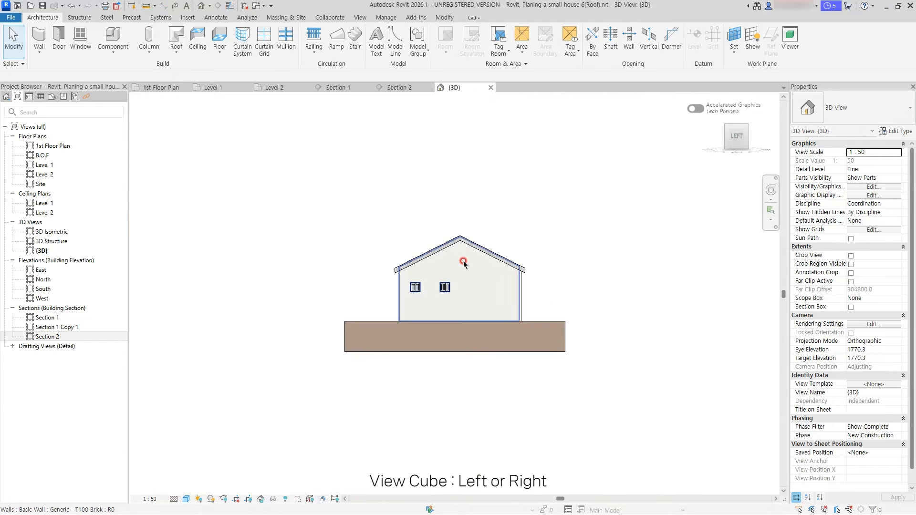
{"action": "scroll", "coordinate": [464, 263], "scroll_direction": "up", "scroll_amount": 5}
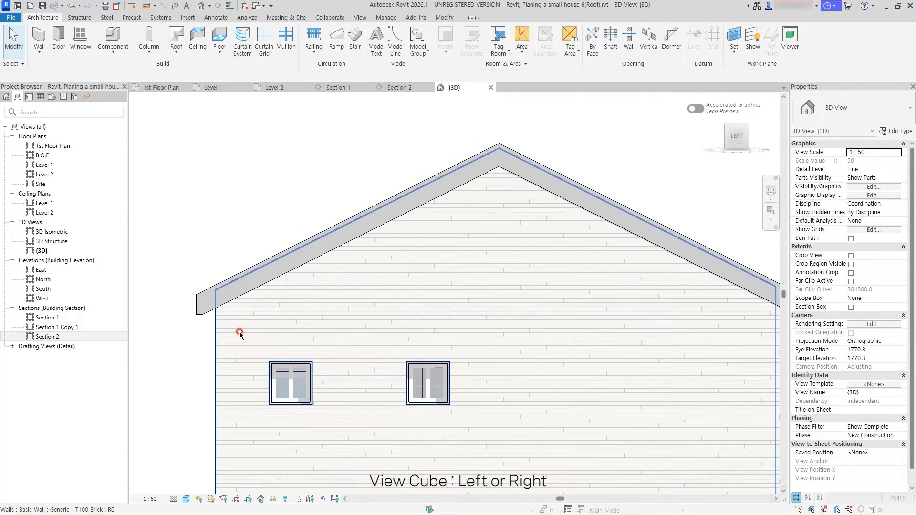
{"action": "scroll", "coordinate": [238, 333], "scroll_direction": "up", "scroll_amount": 5}
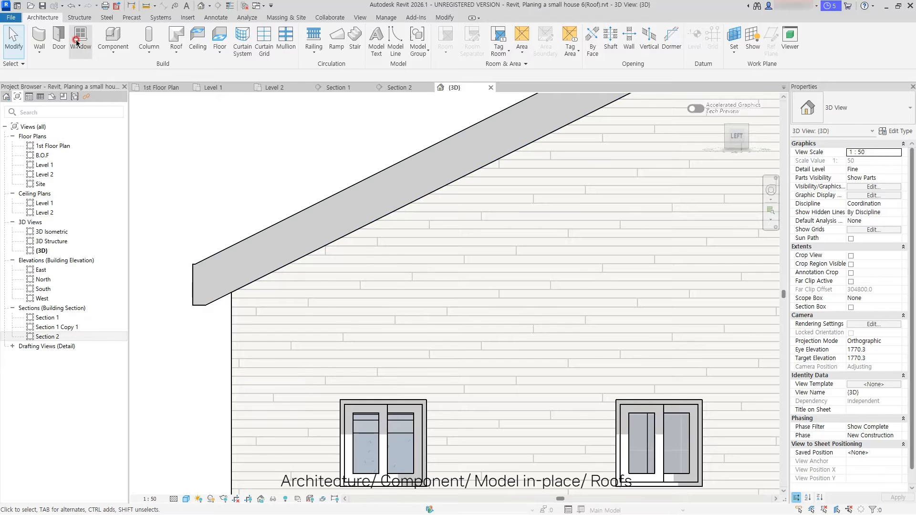
{"action": "left_click", "coordinate": [113, 49]}
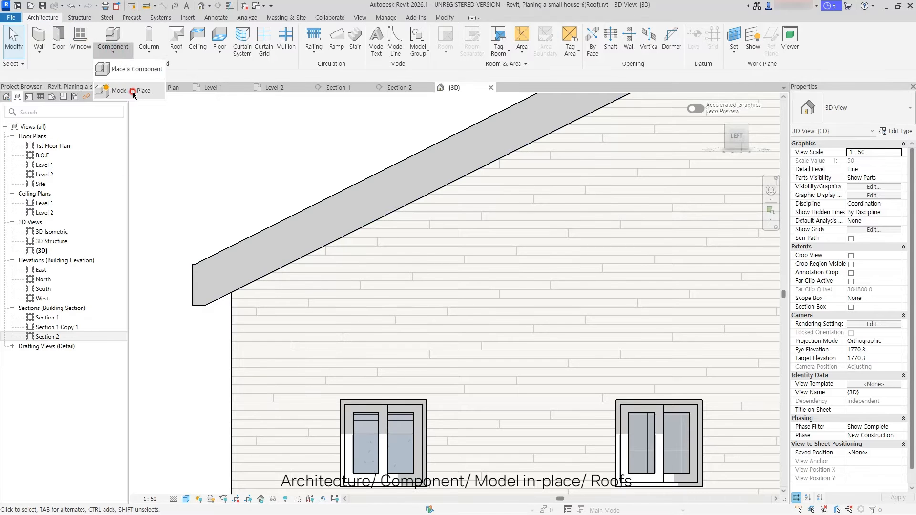
{"action": "left_click", "coordinate": [127, 97]}
{"action": "left_click_drag", "start_coordinate": [353, 209], "coordinate": [343, 301]}
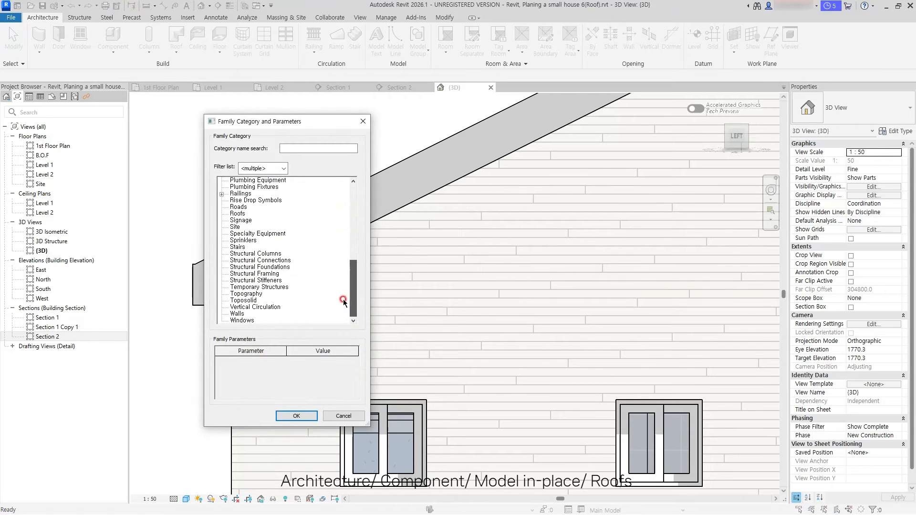
{"action": "left_click", "coordinate": [297, 416]}
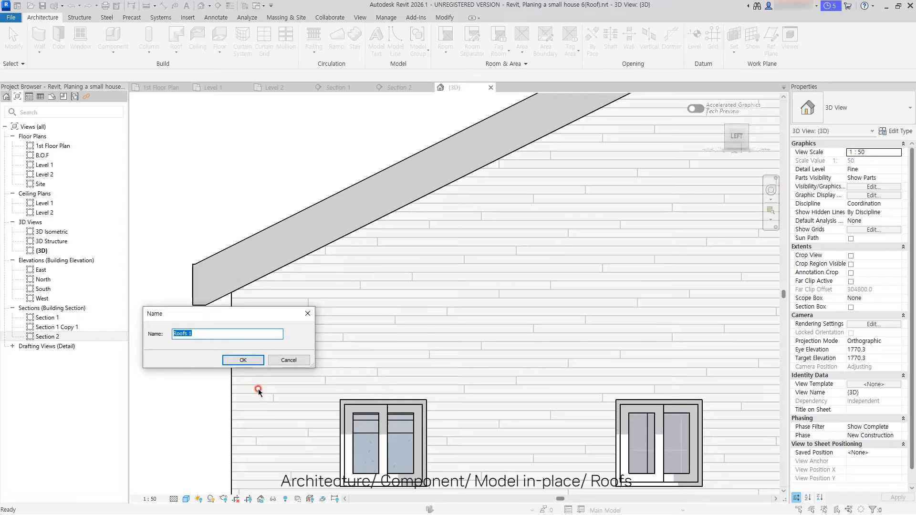
{"action": "left_click", "coordinate": [232, 360]}
Step: Begin an extrusion in the in-place roof and set its work plane to the fascia's face on the left gable
{"action": "left_click", "coordinate": [76, 49]}
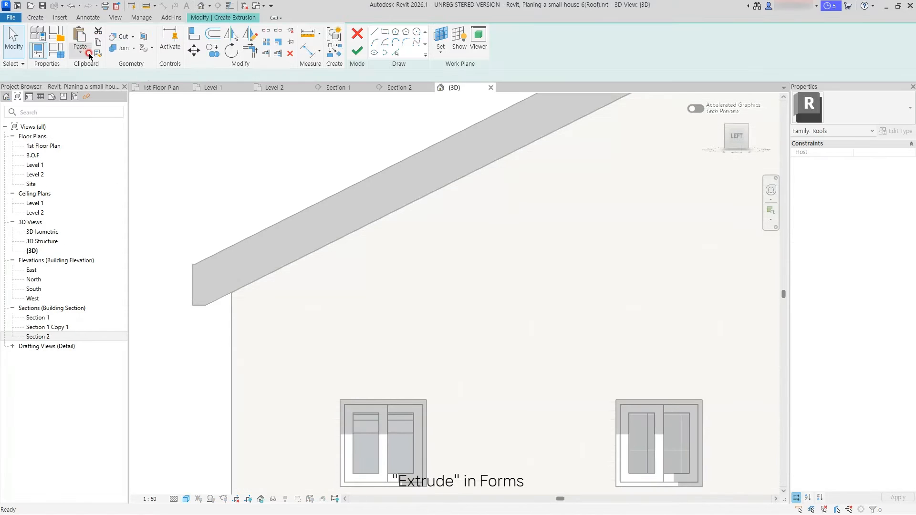
{"action": "left_click", "coordinate": [441, 50]}
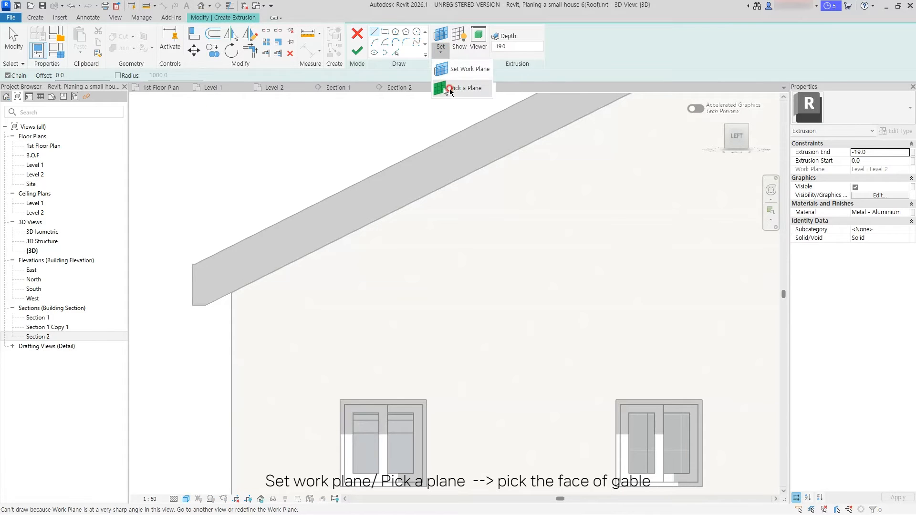
{"action": "left_click", "coordinate": [443, 86]}
{"action": "left_click", "coordinate": [329, 223]}
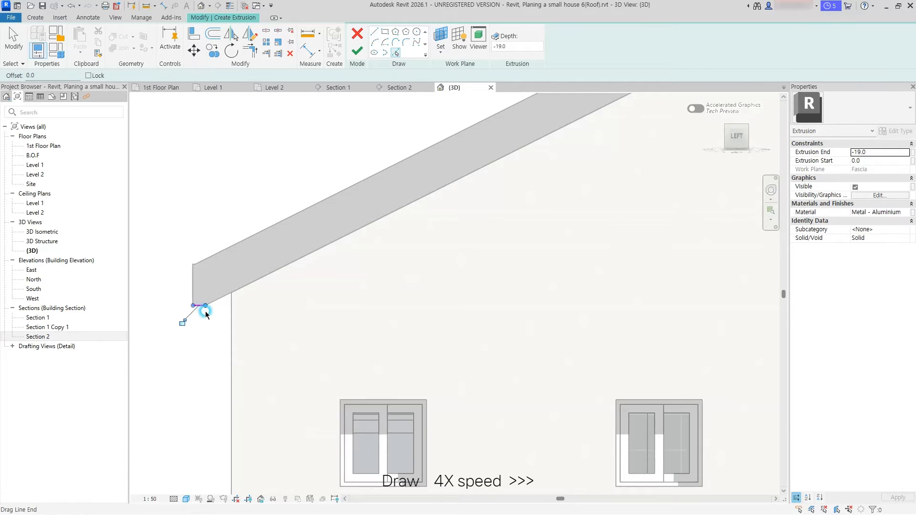
Step: Trace the fascia's lower edges and vertical end at one eave, and offset a copy of the vertical line 600 mm inward
{"action": "left_click", "coordinate": [199, 305]}
{"action": "left_click", "coordinate": [212, 300]}
{"action": "left_click", "coordinate": [211, 33]}
{"action": "left_click", "coordinate": [193, 280]}
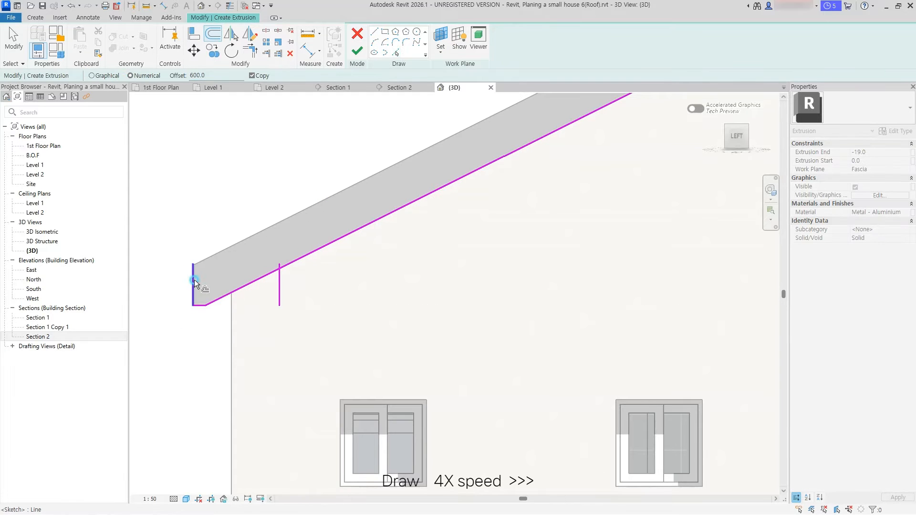
Step: Trim the sketch lines into a closed triangle under the fascia and delete the leftover vertical line at its outer end
{"action": "key", "text": "Escape"}
{"action": "key", "text": "t"}
{"action": "key", "text": "r"}
{"action": "left_click", "coordinate": [280, 279]}
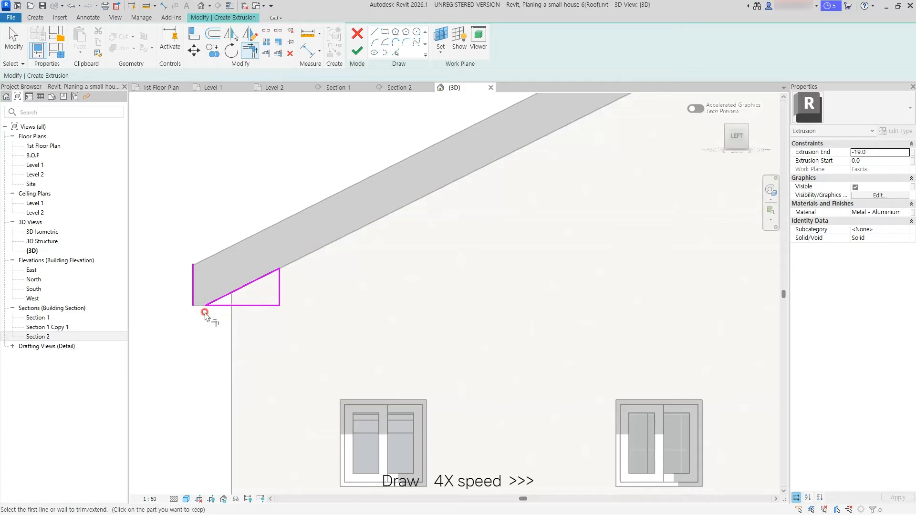
{"action": "key", "text": "Escape"}
{"action": "left_click", "coordinate": [193, 289]}
{"action": "key", "text": "Delete"}
Step: Mirror a copy of the triangular sketch to the opposite eave about a vertical axis drawn through the gable's ridge
{"action": "scroll", "coordinate": [207, 283], "scroll_direction": "down", "scroll_amount": 6}
{"action": "left_click_drag", "start_coordinate": [163, 319], "coordinate": [286, 229]}
{"action": "scroll", "coordinate": [305, 234], "scroll_direction": "down", "scroll_amount": 1}
{"action": "middle_click_drag", "start_coordinate": [365, 222], "coordinate": [356, 239]}
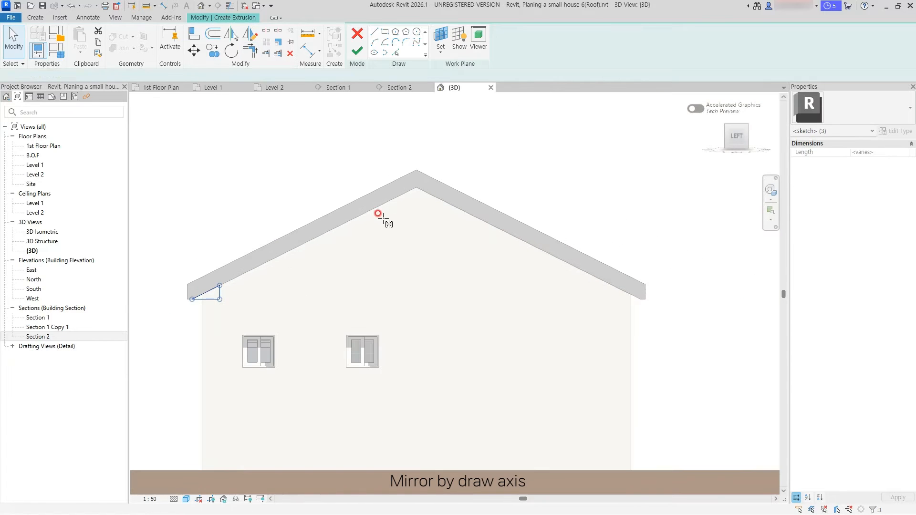
{"action": "key", "text": "d"}
{"action": "key", "text": "m"}
{"action": "left_click", "coordinate": [416, 187]}
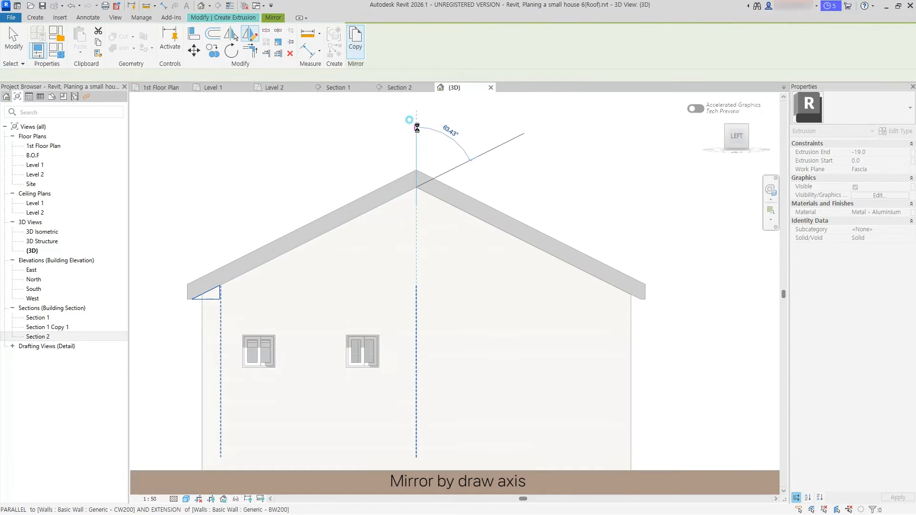
{"action": "left_click", "coordinate": [416, 127]}
Step: Keep the extrusion end at -19.0 to match the fascia's thickness, and finish the extrusion and the in-place model
{"action": "left_click", "coordinate": [866, 151]}
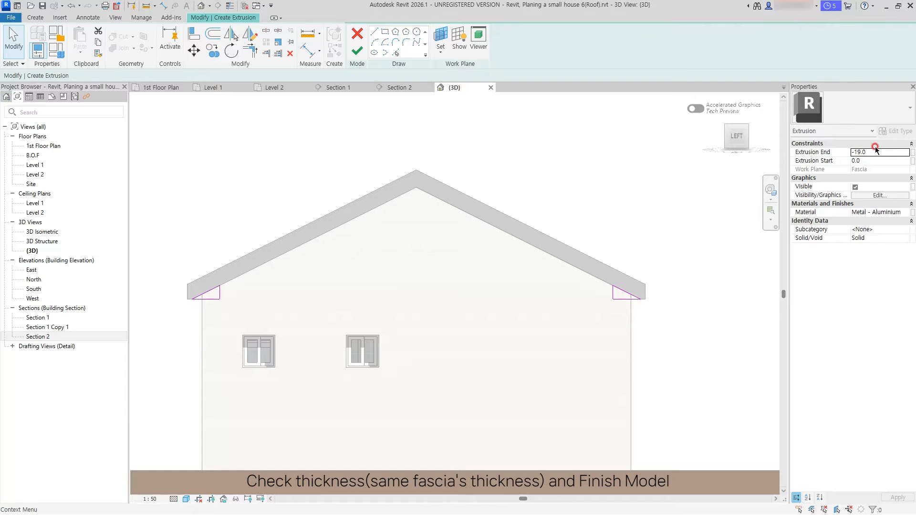
{"action": "left_click", "coordinate": [364, 54]}
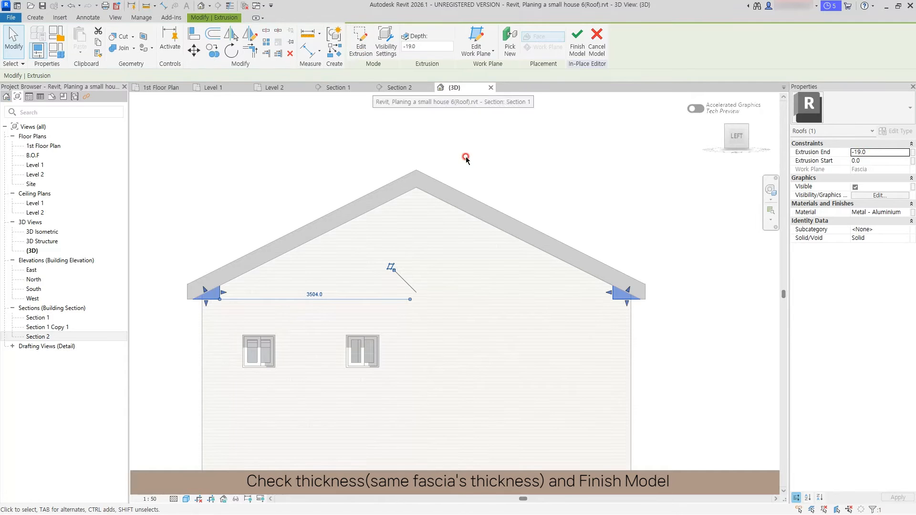
{"action": "left_click", "coordinate": [577, 41]}
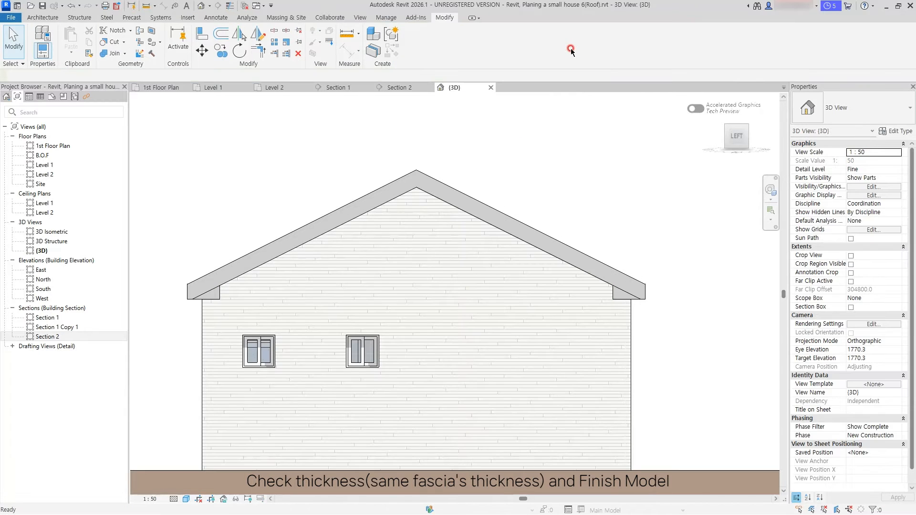
Step: Join the triangular in-place extrusion at the left gable's eaves with the fascia
{"action": "middle_click_drag", "start_coordinate": [509, 188], "coordinate": [440, 266], "text": "shift"}
{"action": "scroll", "coordinate": [435, 246], "scroll_direction": "up", "scroll_amount": 6}
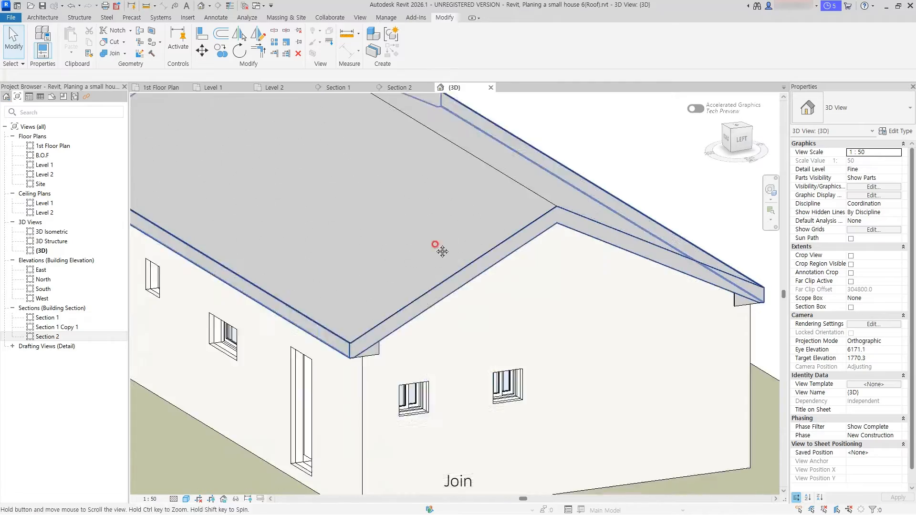
{"action": "scroll", "coordinate": [374, 282], "scroll_direction": "up", "scroll_amount": 1}
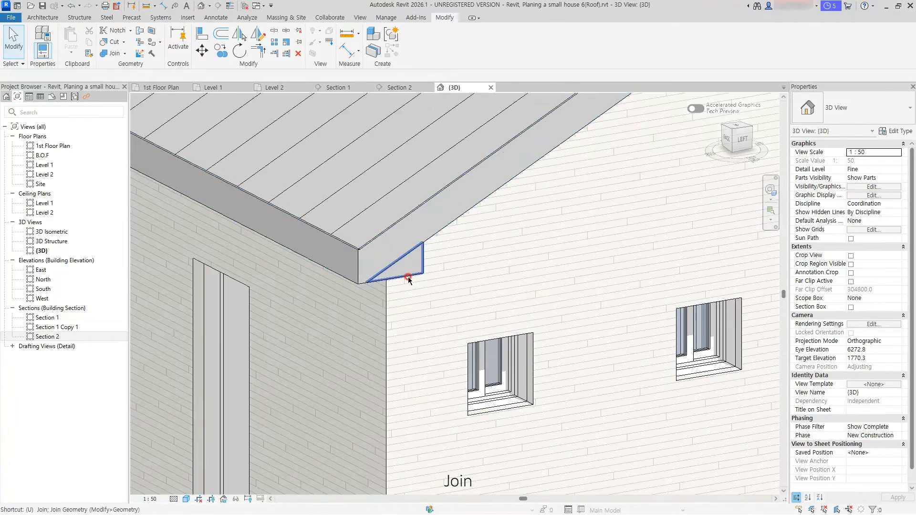
{"action": "key", "text": "j"}
{"action": "key", "text": "g"}
{"action": "left_click", "coordinate": [411, 268]}
{"action": "left_click", "coordinate": [429, 219]}
{"action": "scroll", "coordinate": [528, 274], "scroll_direction": "down", "scroll_amount": 5}
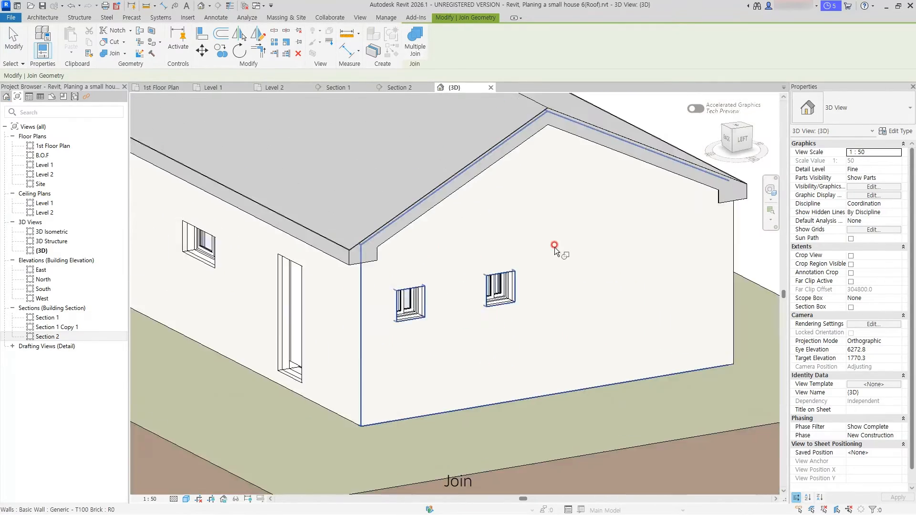
Step: Mirror the triangular eaves piece to the opposite gable in the Level 2 plan, using the vertical reference plane at mid-building as axis
{"action": "scroll", "coordinate": [452, 266], "scroll_direction": "up", "scroll_amount": 5}
{"action": "key", "text": "Escape"}
{"action": "scroll", "coordinate": [450, 281], "scroll_direction": "down", "scroll_amount": 3}
{"action": "middle_click_drag", "start_coordinate": [436, 285], "coordinate": [606, 218]}
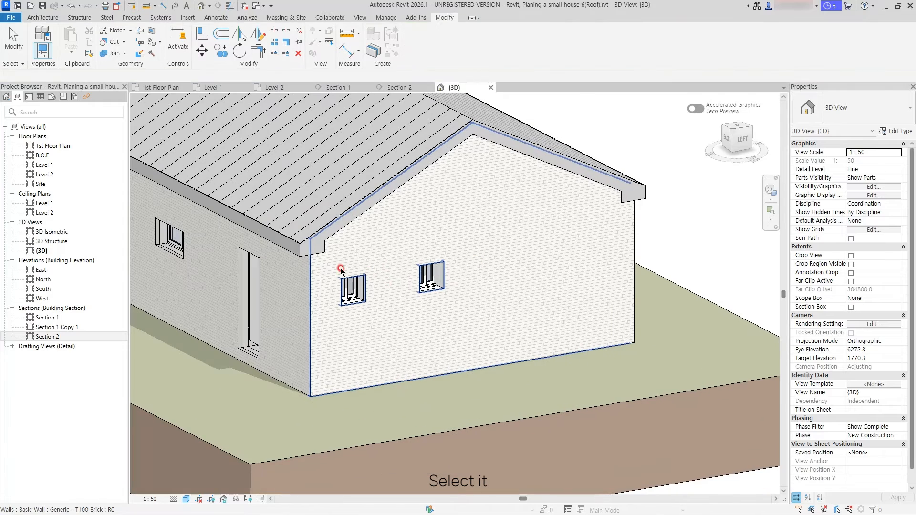
{"action": "left_click", "coordinate": [319, 252]}
{"action": "left_click", "coordinate": [273, 88]}
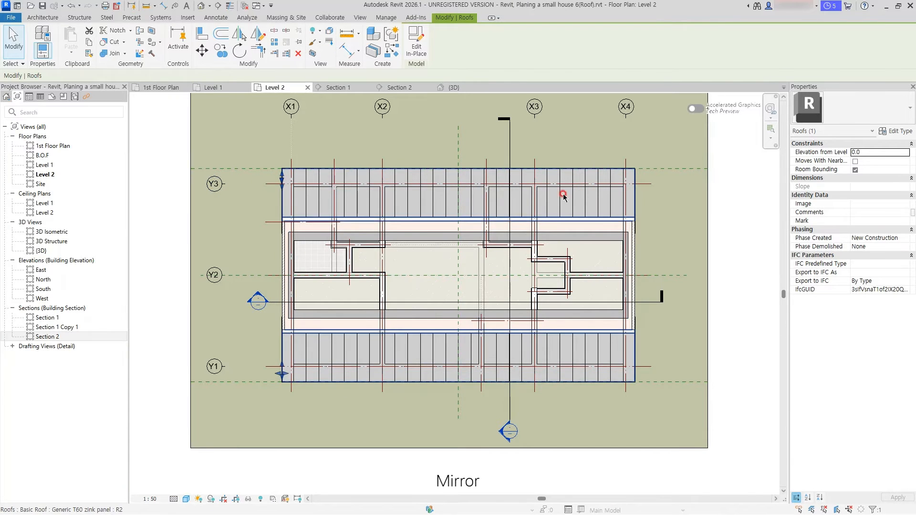
{"action": "key", "text": "m"}
{"action": "key", "text": "m"}
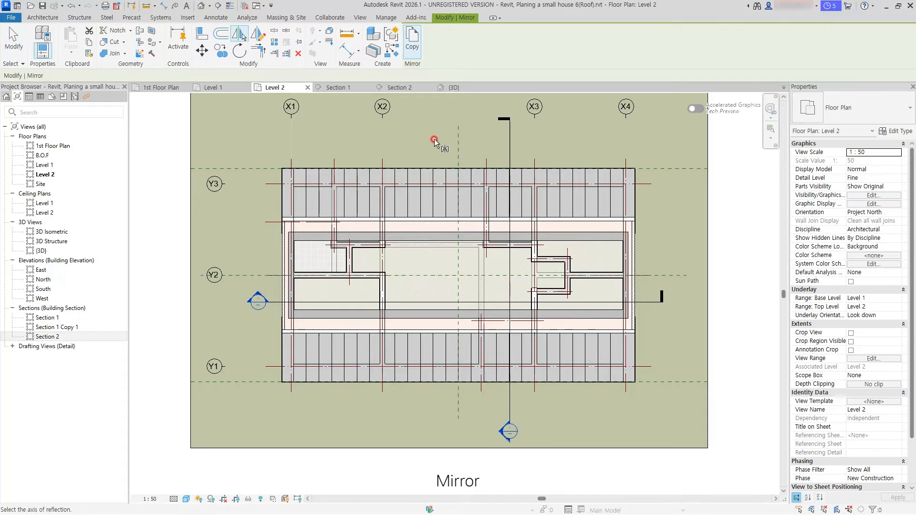
{"action": "left_click", "coordinate": [457, 136]}
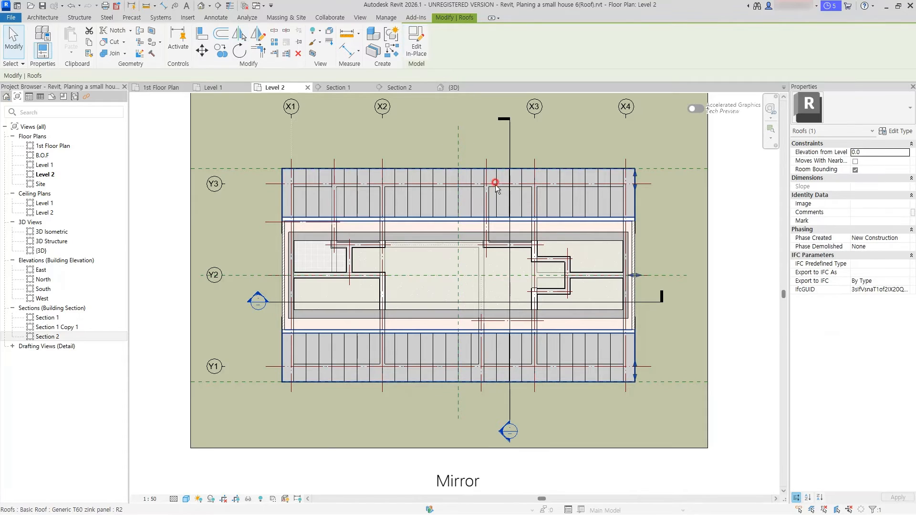
Step: Join the mirrored triangular eaves pieces at the right gable with the fascia in the 3D view
{"action": "left_click", "coordinate": [454, 88]}
{"action": "middle_click_drag", "start_coordinate": [508, 259], "coordinate": [403, 247], "text": "shift"}
{"action": "scroll", "coordinate": [403, 246], "scroll_direction": "up", "scroll_amount": 4}
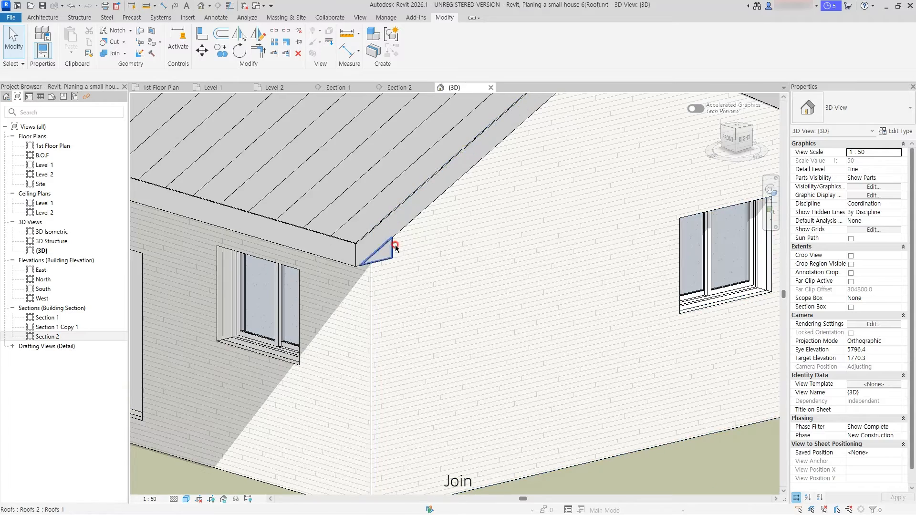
{"action": "key", "text": "j"}
{"action": "key", "text": "g"}
{"action": "left_click", "coordinate": [393, 254]}
{"action": "scroll", "coordinate": [439, 245], "scroll_direction": "down", "scroll_amount": 5}
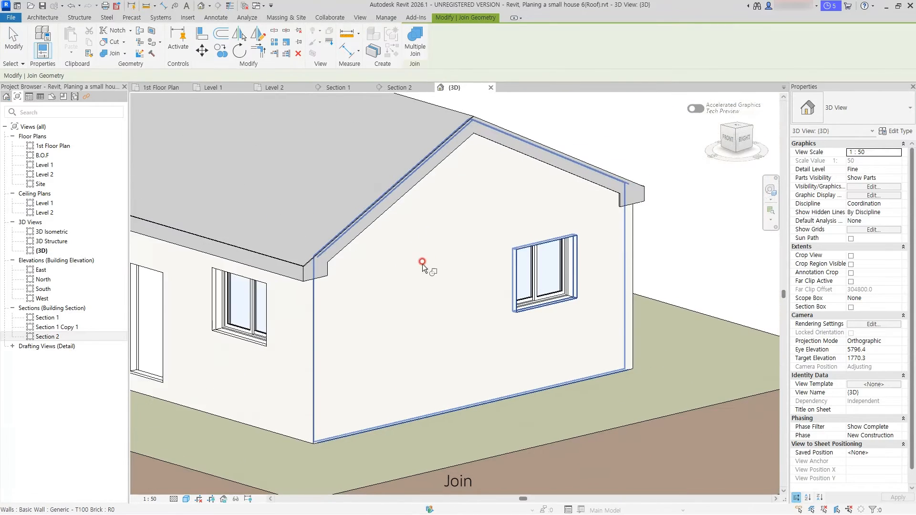
{"action": "left_click", "coordinate": [446, 259]}
{"action": "key", "text": "Escape"}
Step: Start a roof soffit and pick its two long boundary lines along the front eave's fascia and wall
{"action": "scroll", "coordinate": [375, 299], "scroll_direction": "down", "scroll_amount": 5}
{"action": "scroll", "coordinate": [324, 393], "scroll_direction": "up", "scroll_amount": 2}
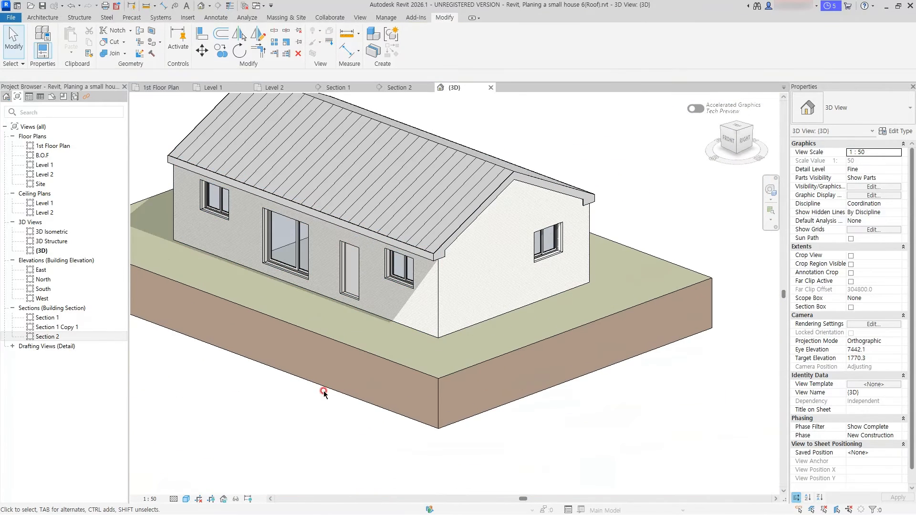
{"action": "middle_click_drag", "start_coordinate": [295, 422], "coordinate": [428, 403]}
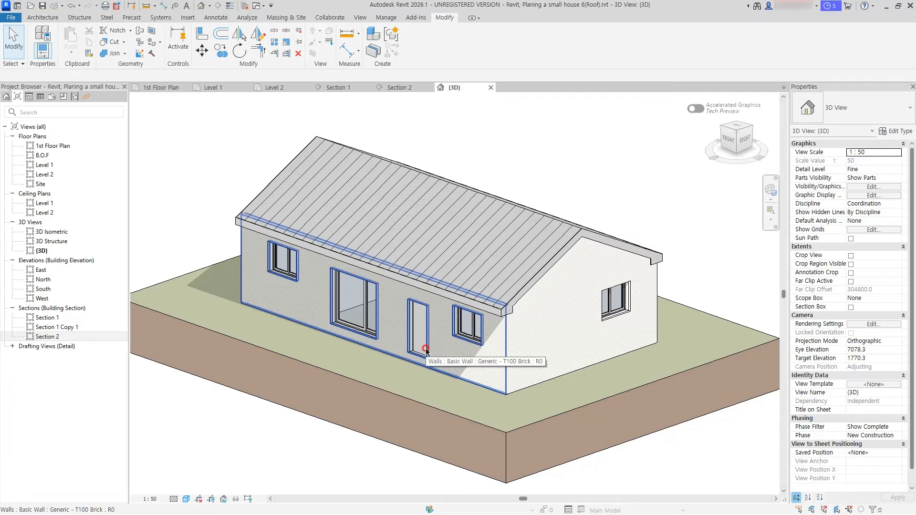
{"action": "scroll", "coordinate": [479, 326], "scroll_direction": "up", "scroll_amount": 4}
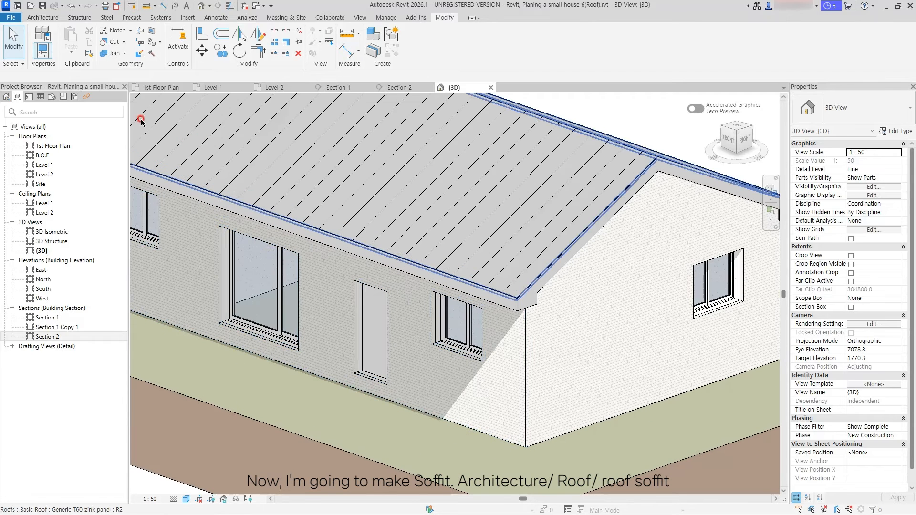
{"action": "left_click", "coordinate": [42, 18]}
{"action": "left_click", "coordinate": [183, 56]}
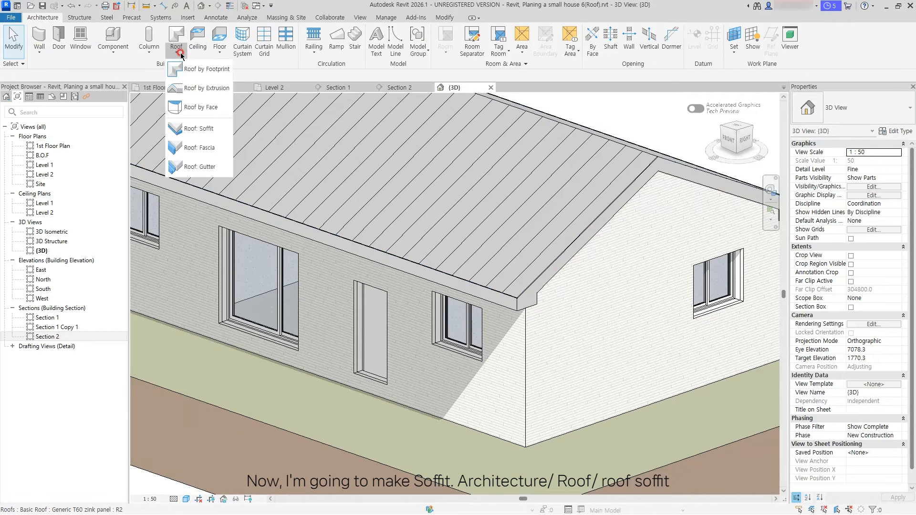
{"action": "left_click", "coordinate": [194, 130]}
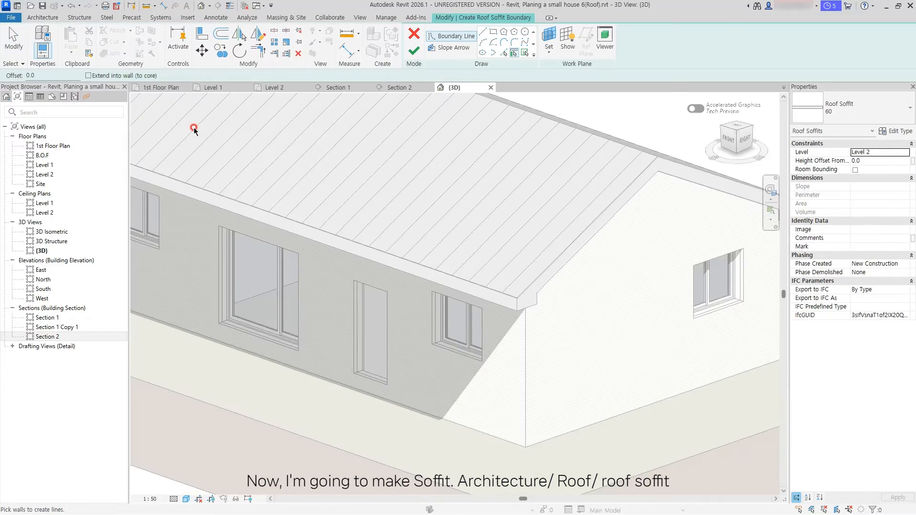
{"action": "mouse_move", "coordinate": [403, 256]}
{"action": "middle_mouse_down", "text": "shift"}
{"action": "mouse_move", "coordinate": [365, 178]}
{"action": "mouse_move", "coordinate": [306, 173]}
{"action": "mouse_move", "coordinate": [341, 237]}
{"action": "mouse_move", "coordinate": [362, 420]}
{"action": "middle_mouse_up", "text": "shift"}
{"action": "scroll", "coordinate": [297, 185], "scroll_direction": "up", "scroll_amount": 4}
{"action": "left_click", "coordinate": [504, 52]}
{"action": "scroll", "coordinate": [409, 151], "scroll_direction": "up", "scroll_amount": 2}
{"action": "left_click", "coordinate": [270, 163]}
{"action": "left_click", "coordinate": [354, 161]}
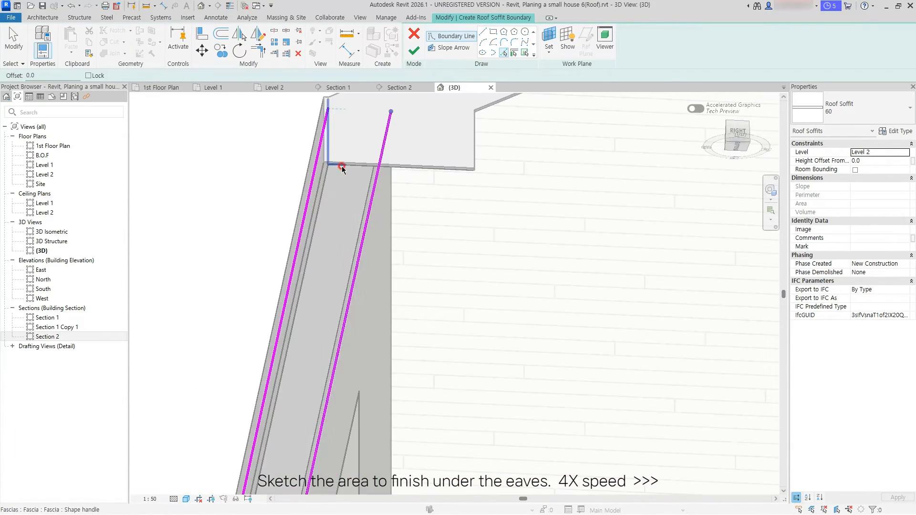
Step: Pick the short soffit boundary lines at both gable ends of the front eave
{"action": "left_click", "coordinate": [339, 165]}
{"action": "scroll", "coordinate": [432, 275], "scroll_direction": "down", "scroll_amount": 4}
{"action": "middle_click_drag", "start_coordinate": [431, 275], "coordinate": [475, 296], "text": "shift"}
{"action": "scroll", "coordinate": [364, 386], "scroll_direction": "up", "scroll_amount": 3}
{"action": "left_click", "coordinate": [348, 385]}
{"action": "middle_click_drag", "start_coordinate": [380, 329], "coordinate": [413, 415], "text": "shift"}
{"action": "middle_click_drag", "start_coordinate": [413, 416], "coordinate": [397, 323]}
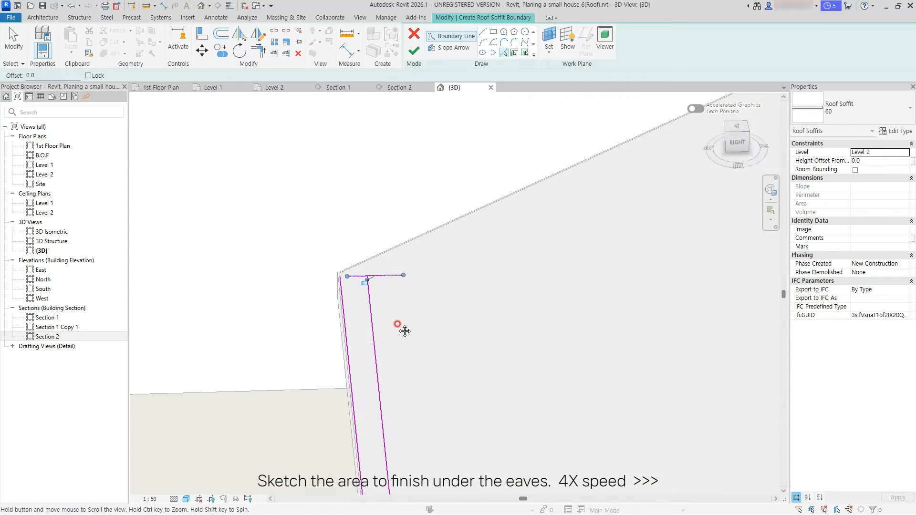
Step: Trim the soffit boundary lines at the corners into a closed rectangle under the front eave
{"action": "key", "text": "t"}
{"action": "key", "text": "r"}
{"action": "left_click", "coordinate": [368, 279]}
{"action": "left_click", "coordinate": [356, 273]}
{"action": "middle_click_drag", "start_coordinate": [389, 375], "coordinate": [358, 201]}
{"action": "scroll", "coordinate": [358, 201], "scroll_direction": "down", "scroll_amount": 4}
{"action": "scroll", "coordinate": [382, 391], "scroll_direction": "up", "scroll_amount": 4}
{"action": "left_click", "coordinate": [388, 382]}
{"action": "left_click", "coordinate": [383, 400]}
{"action": "scroll", "coordinate": [384, 377], "scroll_direction": "down", "scroll_amount": 5}
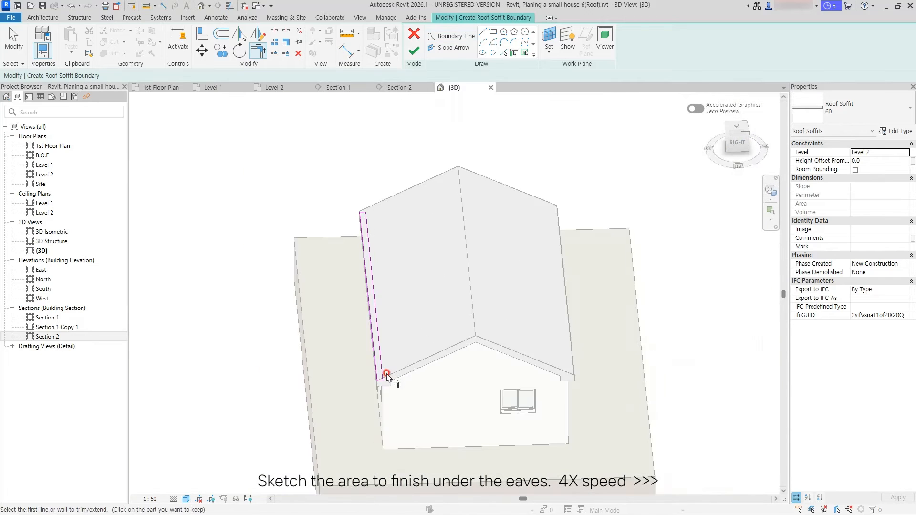
{"action": "middle_click_drag", "start_coordinate": [384, 377], "coordinate": [411, 266], "text": "shift"}
Step: Mirror the soffit boundary to the opposite eave about the Y2 reference plane in the Level 2 plan and finish the soffit
{"action": "left_click", "coordinate": [272, 87]}
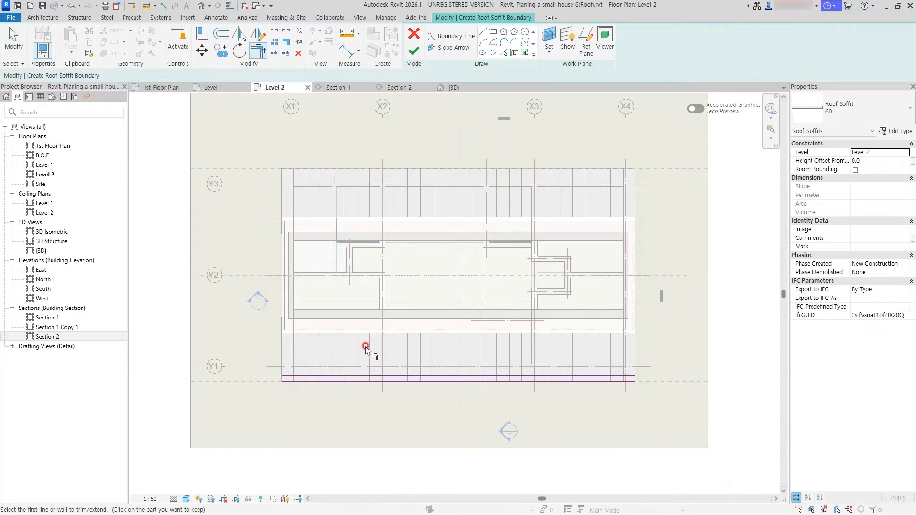
{"action": "left_click_drag", "start_coordinate": [527, 420], "coordinate": [628, 407]}
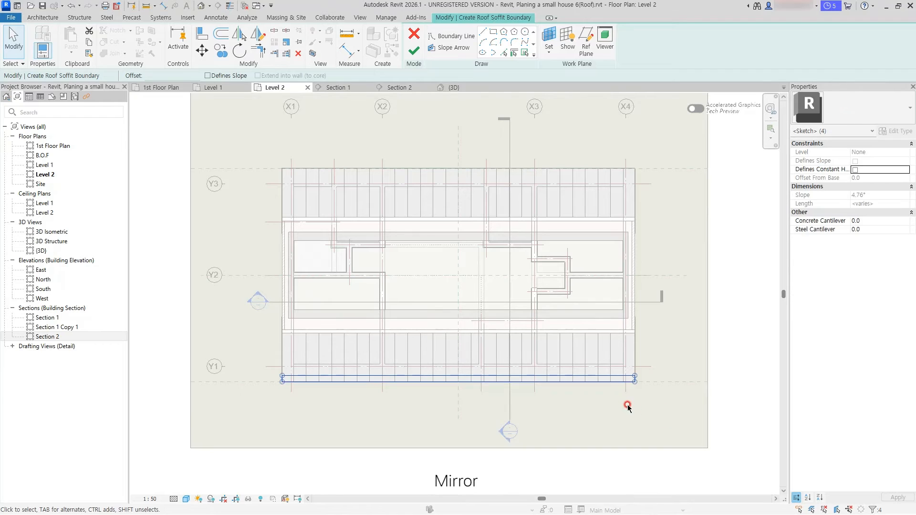
{"action": "key", "text": "m"}
{"action": "key", "text": "m"}
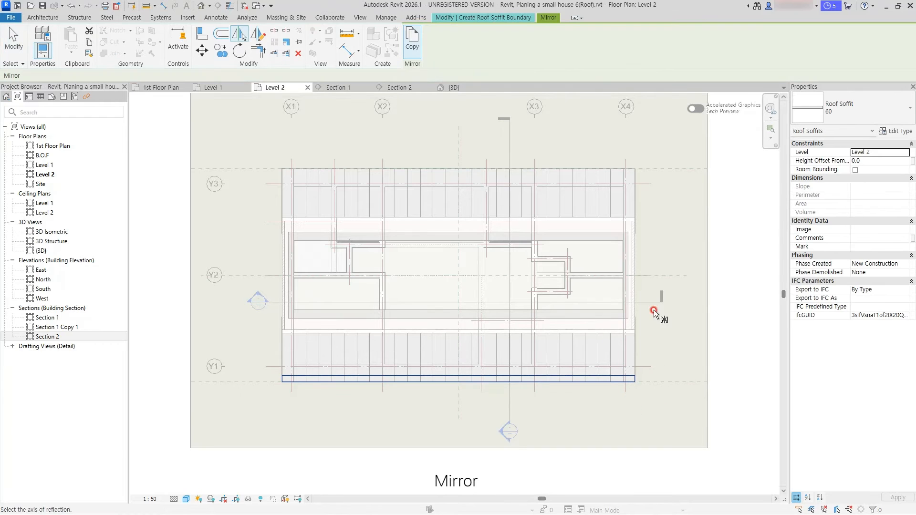
{"action": "left_click", "coordinate": [673, 277]}
{"action": "left_click", "coordinate": [414, 51]}
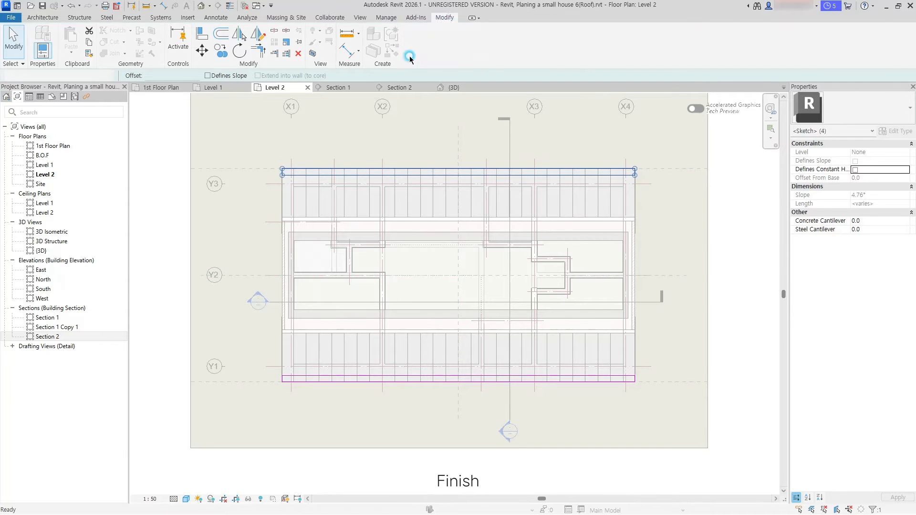
Step: In Section 1, move the soffit down to the fascia's lower edge and set its height offset from level to -230
{"action": "left_click", "coordinate": [339, 88]}
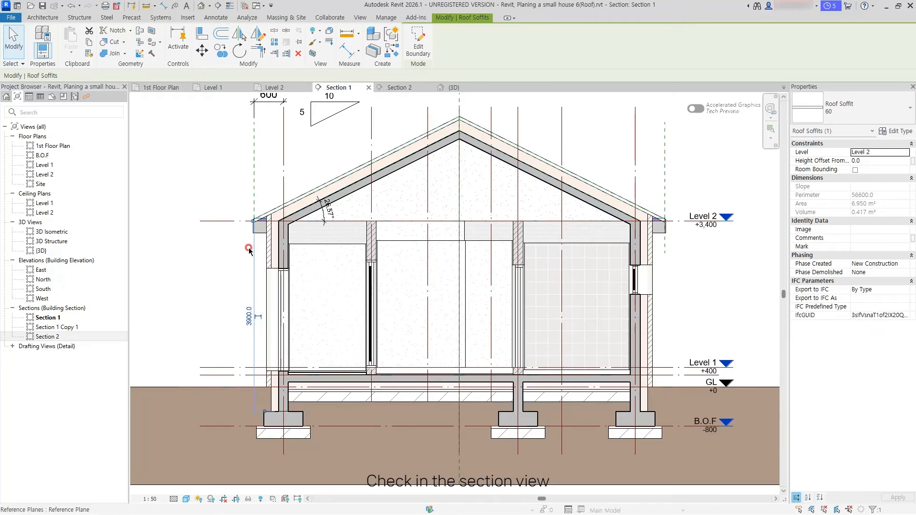
{"action": "scroll", "coordinate": [248, 248], "scroll_direction": "up", "scroll_amount": 6}
{"action": "scroll", "coordinate": [247, 200], "scroll_direction": "up", "scroll_amount": 2}
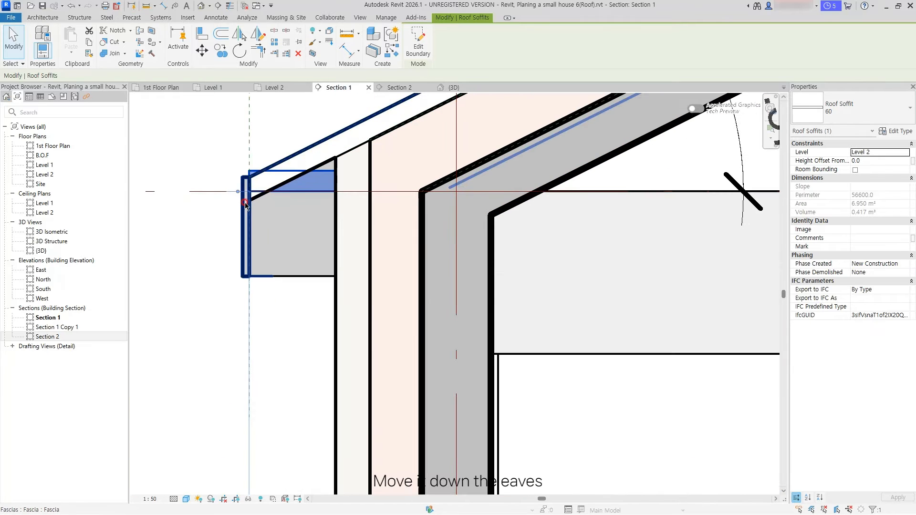
{"action": "key", "text": "m"}
{"action": "key", "text": "v"}
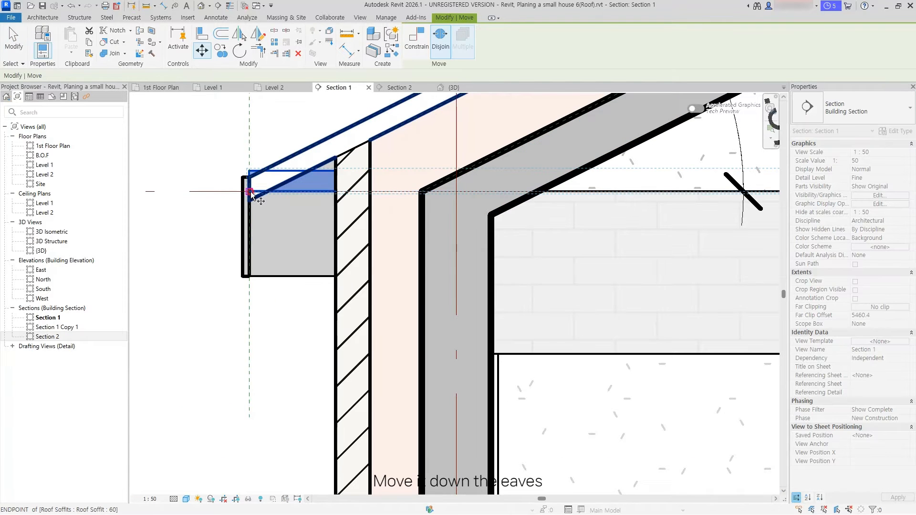
{"action": "left_click", "coordinate": [250, 191]}
{"action": "left_click", "coordinate": [249, 274]}
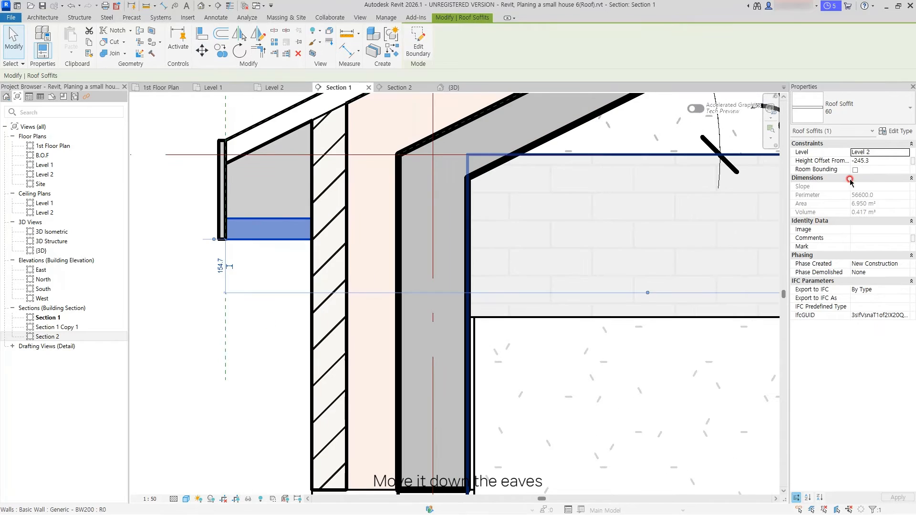
{"action": "left_click", "coordinate": [882, 162]}
{"action": "type", "text": "-"}
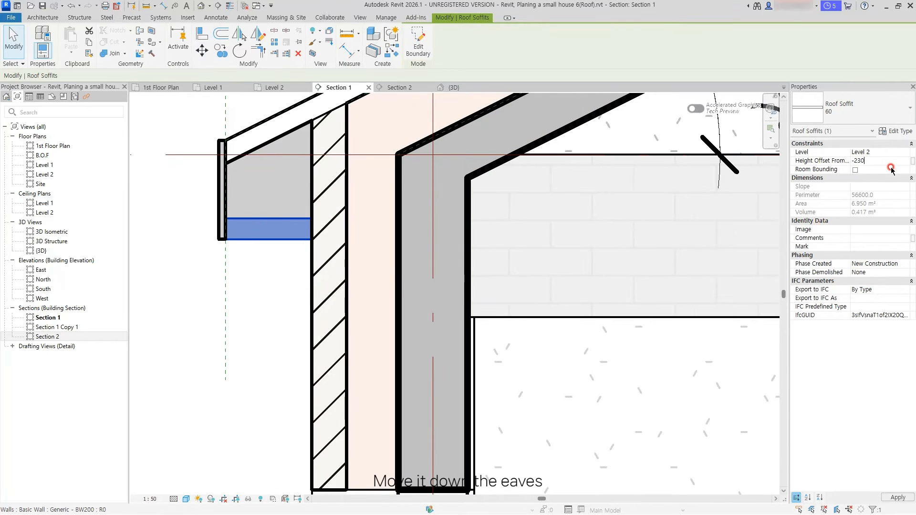
{"action": "scroll", "coordinate": [287, 269], "scroll_direction": "down", "scroll_amount": 5}
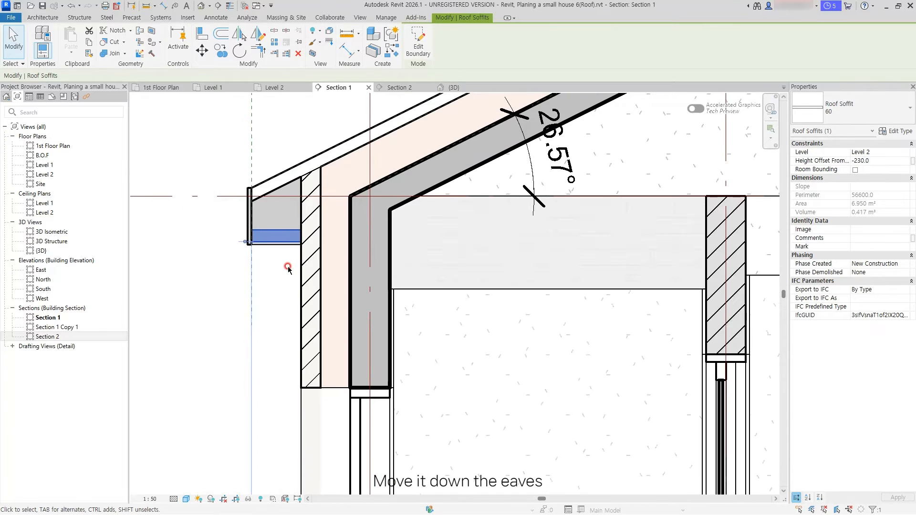
{"action": "left_click", "coordinate": [232, 297]}
Step: Examine the soffit under both eaves in the building section
{"action": "scroll", "coordinate": [285, 314], "scroll_direction": "down", "scroll_amount": 2}
{"action": "middle_click_drag", "start_coordinate": [286, 315], "coordinate": [267, 313]}
{"action": "scroll", "coordinate": [266, 314], "scroll_direction": "down", "scroll_amount": 2}
{"action": "middle_click_drag", "start_coordinate": [760, 314], "coordinate": [657, 309]}
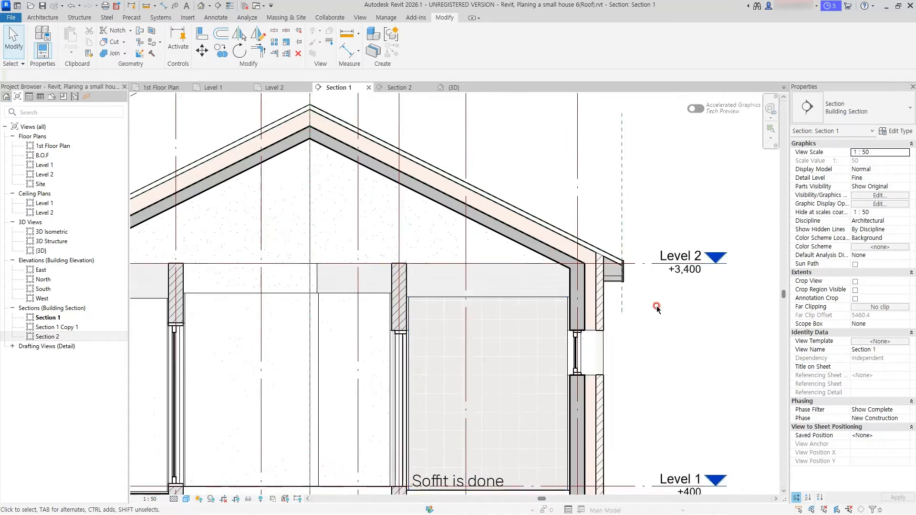
{"action": "scroll", "coordinate": [656, 305], "scroll_direction": "up", "scroll_amount": 3}
{"action": "scroll", "coordinate": [595, 283], "scroll_direction": "down", "scroll_amount": 6}
{"action": "middle_click_drag", "start_coordinate": [562, 306], "coordinate": [583, 301]}
{"action": "scroll", "coordinate": [297, 301], "scroll_direction": "up", "scroll_amount": 2}
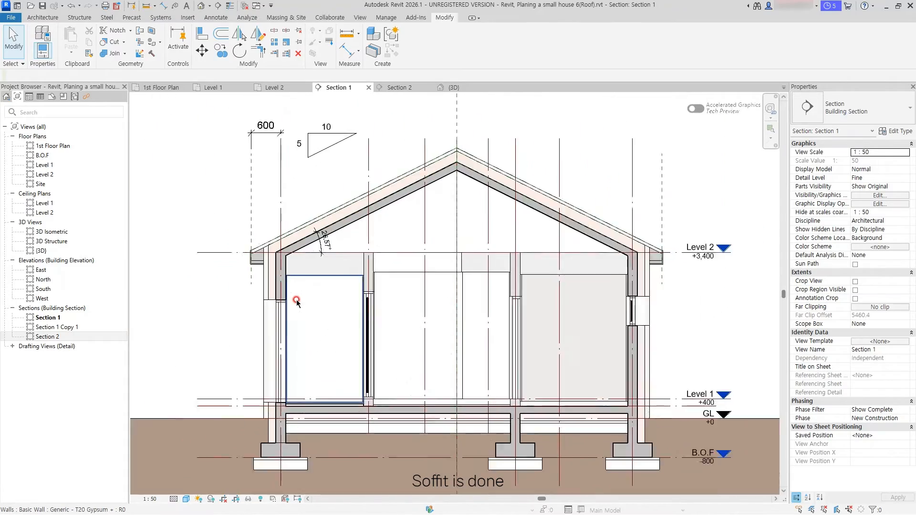
Step: Place a roof gutter along the fascia's upper edge at the front eave in the 3D view
{"action": "key", "text": "ctrl+Tab"}
{"action": "middle_click_drag", "start_coordinate": [333, 309], "coordinate": [458, 352], "text": "shift"}
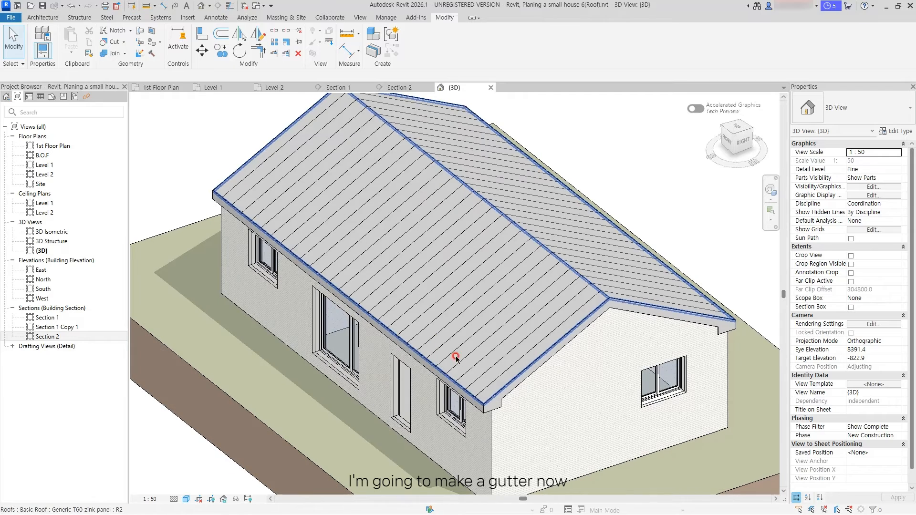
{"action": "left_click", "coordinate": [51, 17]}
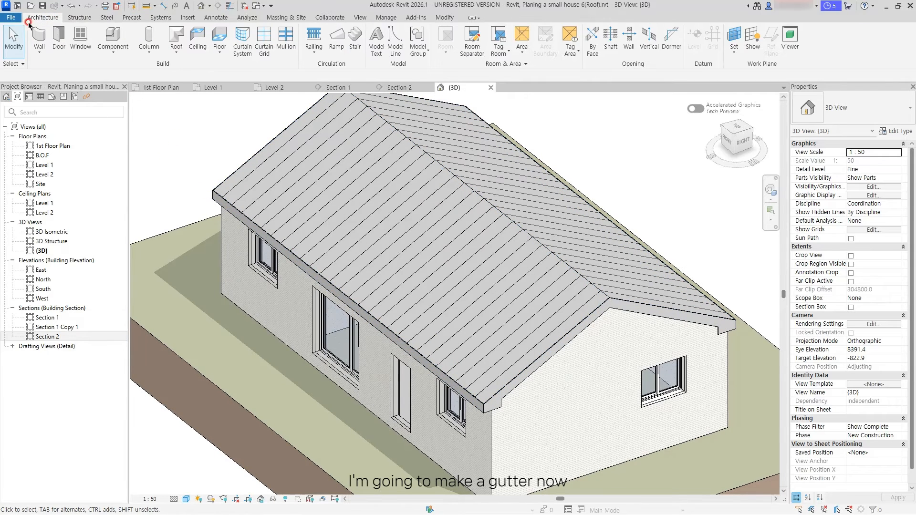
{"action": "left_click", "coordinate": [176, 54]}
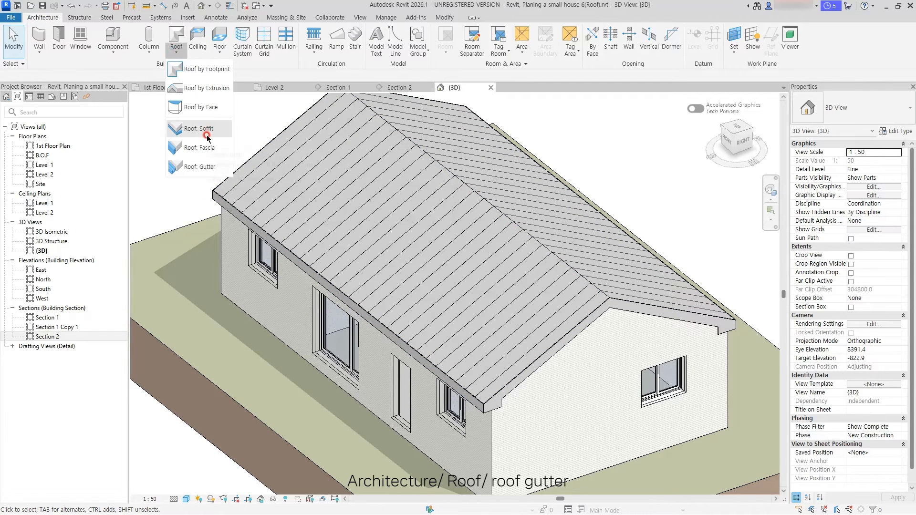
{"action": "left_click", "coordinate": [192, 167]}
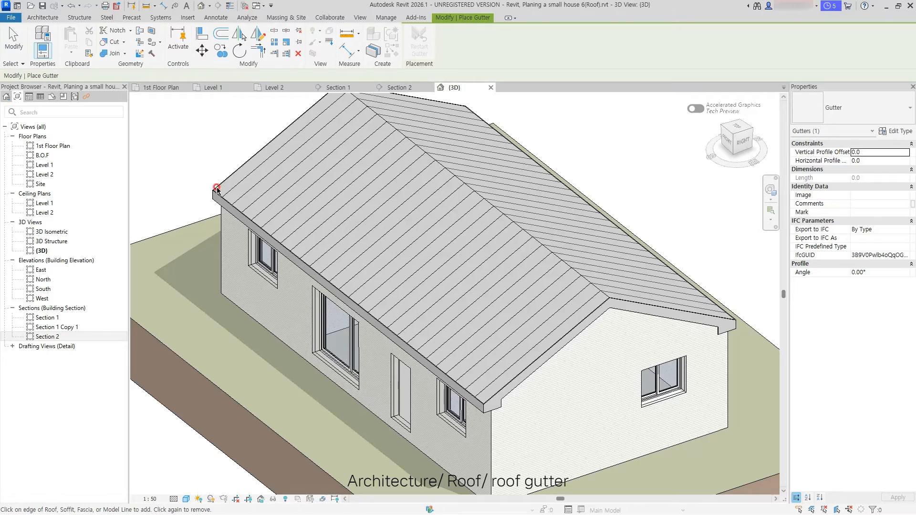
{"action": "middle_click_drag", "start_coordinate": [443, 261], "coordinate": [426, 204]}
{"action": "scroll", "coordinate": [448, 359], "scroll_direction": "up", "scroll_amount": 5}
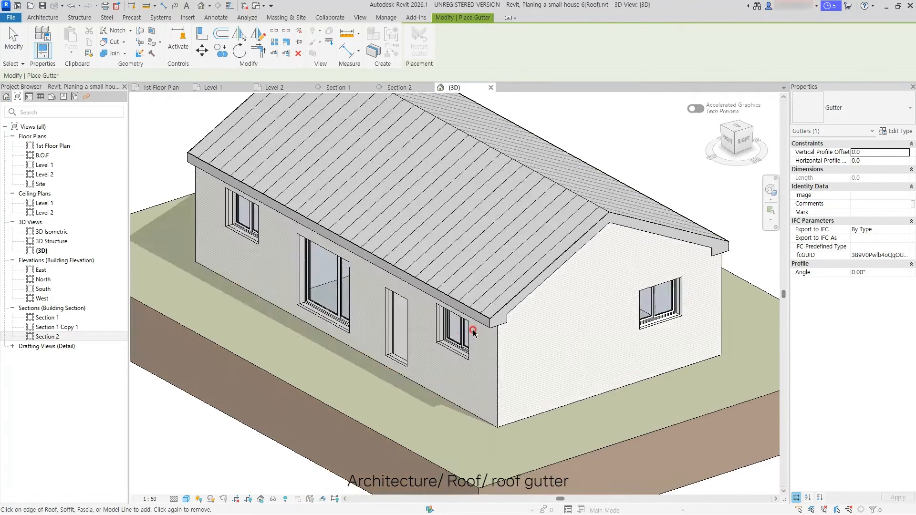
{"action": "left_click", "coordinate": [485, 308]}
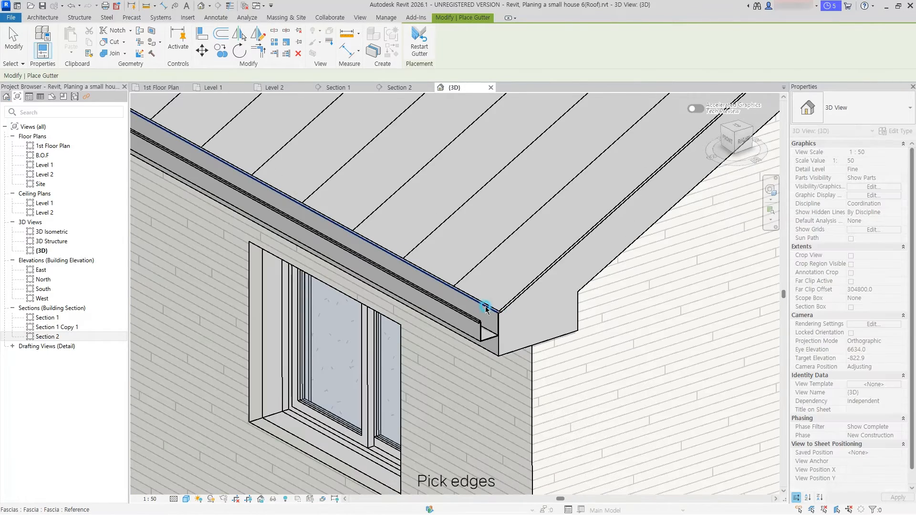
Step: Add the gutter along the fascia's upper edge at the rear eave
{"action": "scroll", "coordinate": [474, 346], "scroll_direction": "down", "scroll_amount": 8}
{"action": "middle_click_drag", "start_coordinate": [567, 331], "coordinate": [423, 372], "text": "shift"}
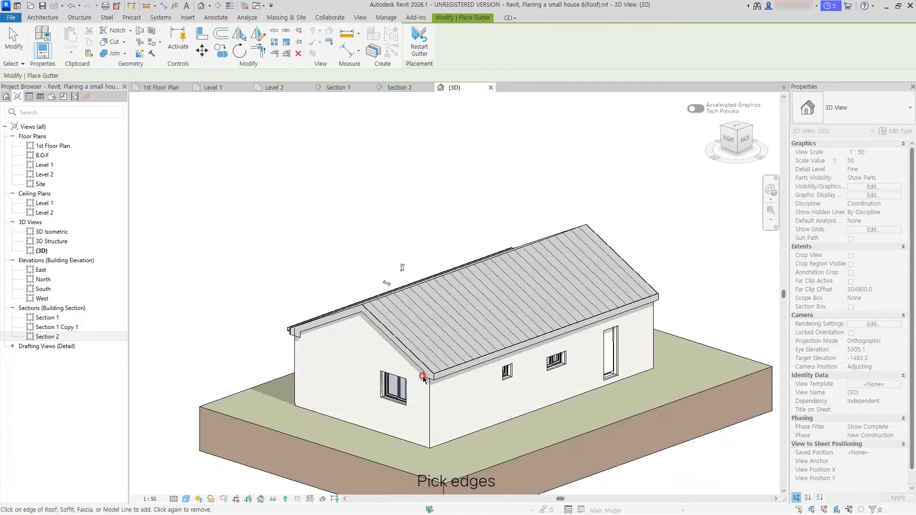
{"action": "scroll", "coordinate": [447, 374], "scroll_direction": "up", "scroll_amount": 8}
{"action": "scroll", "coordinate": [448, 373], "scroll_direction": "up", "scroll_amount": 3}
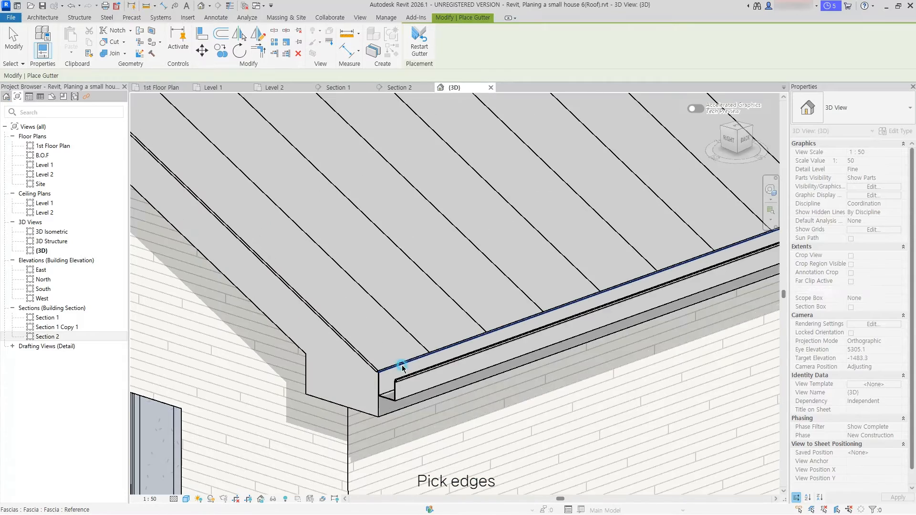
{"action": "scroll", "coordinate": [423, 375], "scroll_direction": "down", "scroll_amount": 8}
{"action": "middle_click_drag", "start_coordinate": [409, 388], "coordinate": [455, 373], "text": "shift"}
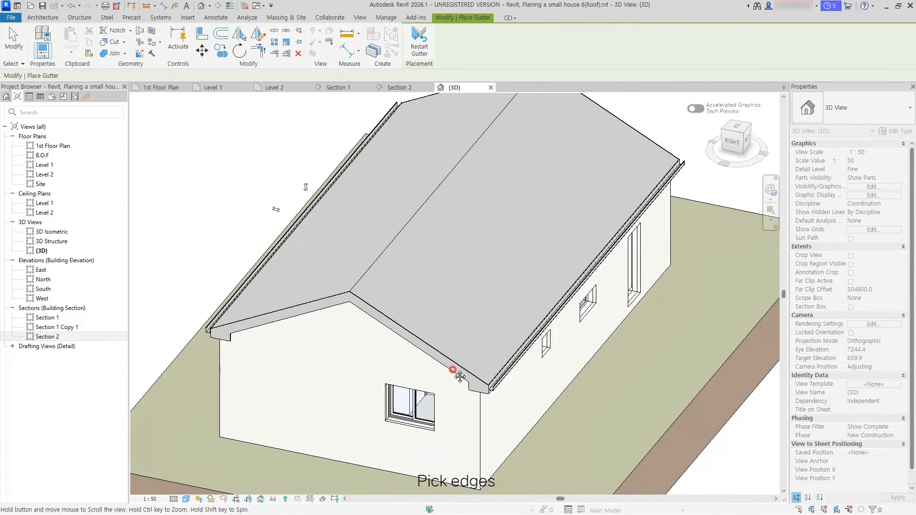
Step: Change the gutter type's profile to M_Gutter - Bevel : 150 x150mm and inspect the gutter's end
{"action": "key", "text": "Escape"}
{"action": "left_click", "coordinate": [497, 388]}
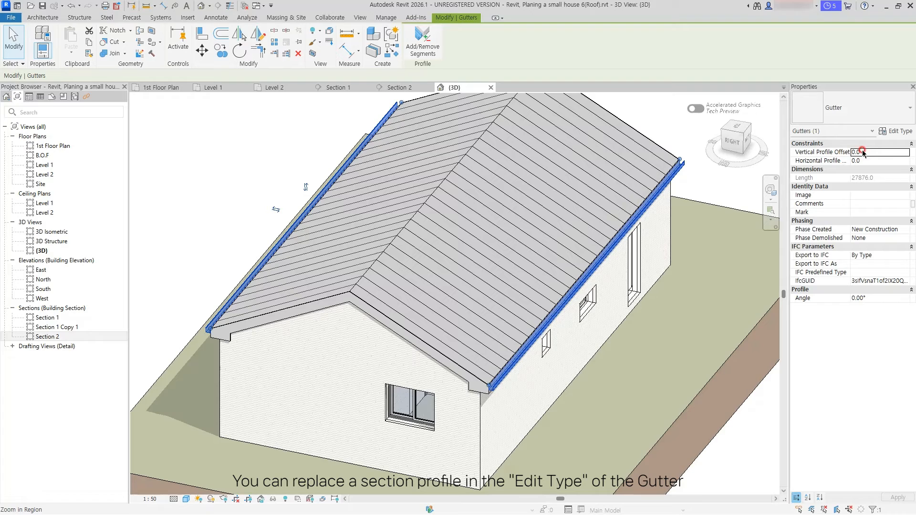
{"action": "left_click", "coordinate": [899, 131]}
{"action": "left_click", "coordinate": [747, 157]}
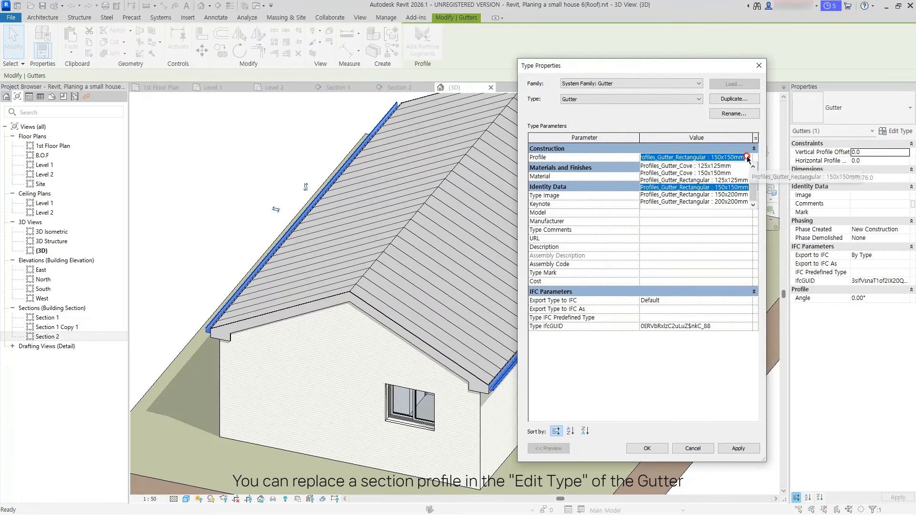
{"action": "scroll", "coordinate": [745, 168], "scroll_direction": "up", "scroll_amount": 1}
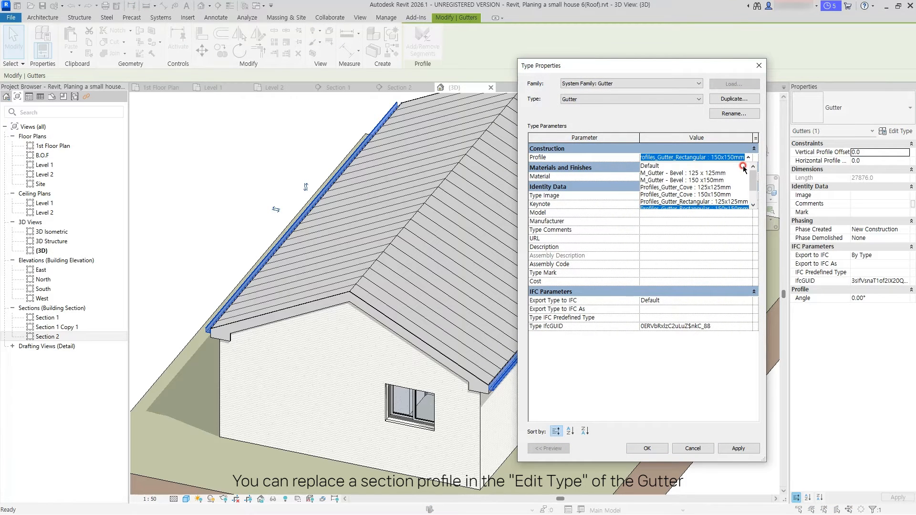
{"action": "left_click", "coordinate": [719, 181]}
{"action": "left_click", "coordinate": [647, 449]}
{"action": "scroll", "coordinate": [487, 381], "scroll_direction": "up", "scroll_amount": 8}
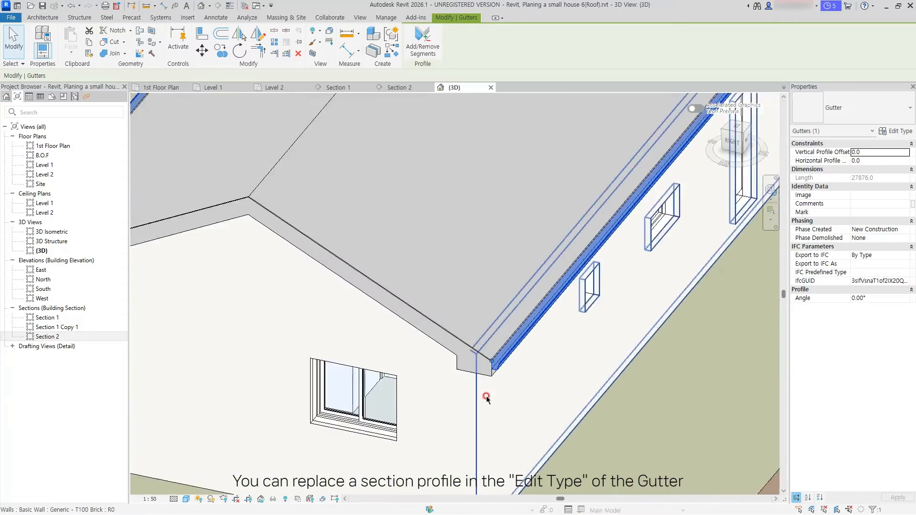
{"action": "scroll", "coordinate": [492, 356], "scroll_direction": "down", "scroll_amount": 5}
{"action": "middle_click_drag", "start_coordinate": [497, 375], "coordinate": [464, 342], "text": "shift"}
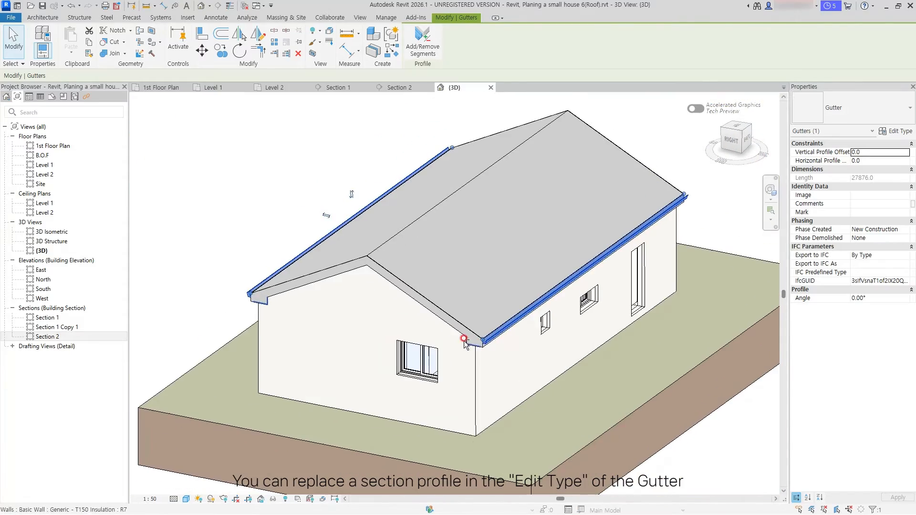
Step: Set the gutter type's profile to Profiles_Gutter_Rectangular : 150x150mm
{"action": "left_click", "coordinate": [233, 244]}
{"action": "middle_click_drag", "start_coordinate": [234, 244], "coordinate": [430, 307], "text": "shift"}
{"action": "scroll", "coordinate": [437, 313], "scroll_direction": "up", "scroll_amount": 6}
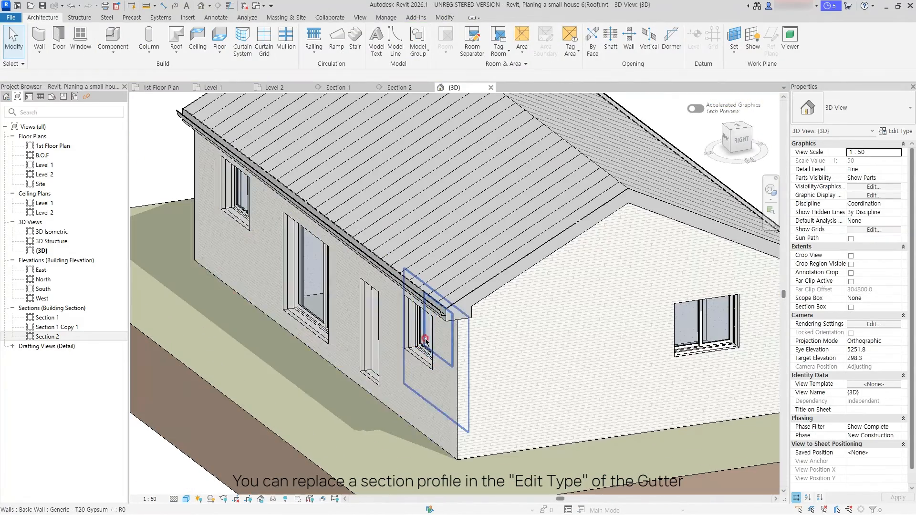
{"action": "left_click", "coordinate": [440, 316]}
{"action": "left_click", "coordinate": [896, 131]}
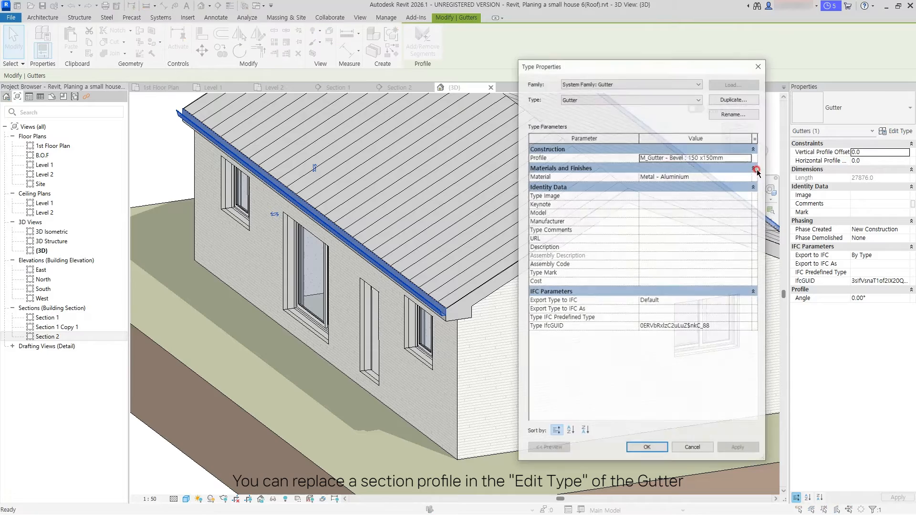
{"action": "left_click", "coordinate": [747, 157]}
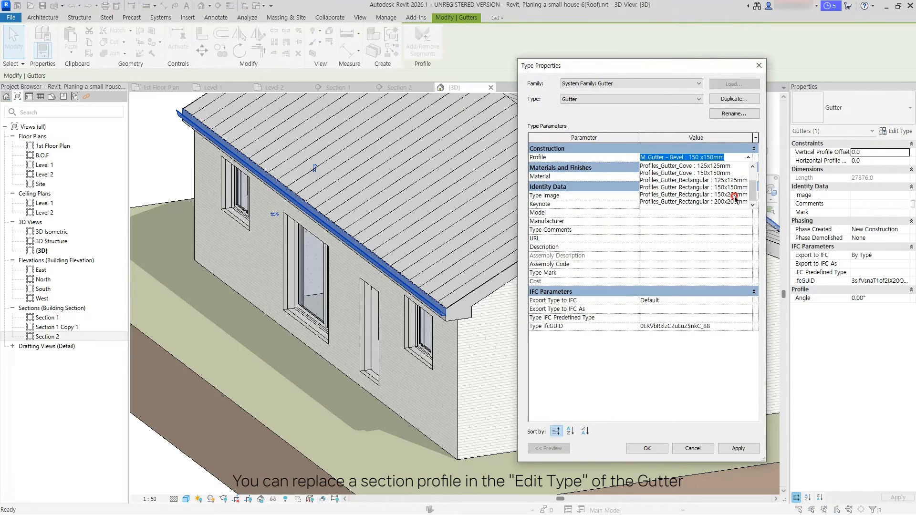
{"action": "left_click", "coordinate": [734, 188]}
{"action": "left_click", "coordinate": [647, 449]}
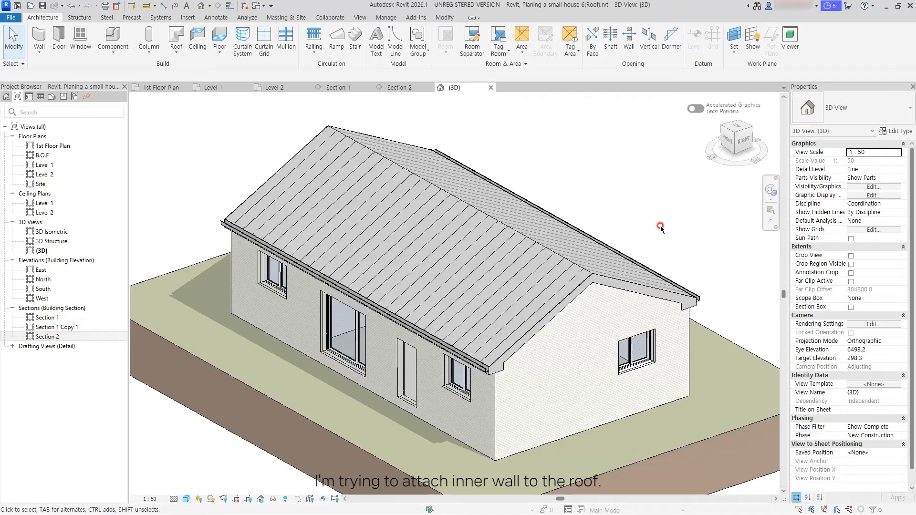
Step: Select the zink panel, insulation and concrete roof layers in Section 1 and temporarily hide them in the 3D view
{"action": "middle_click_drag", "start_coordinate": [661, 228], "coordinate": [376, 117], "text": "shift"}
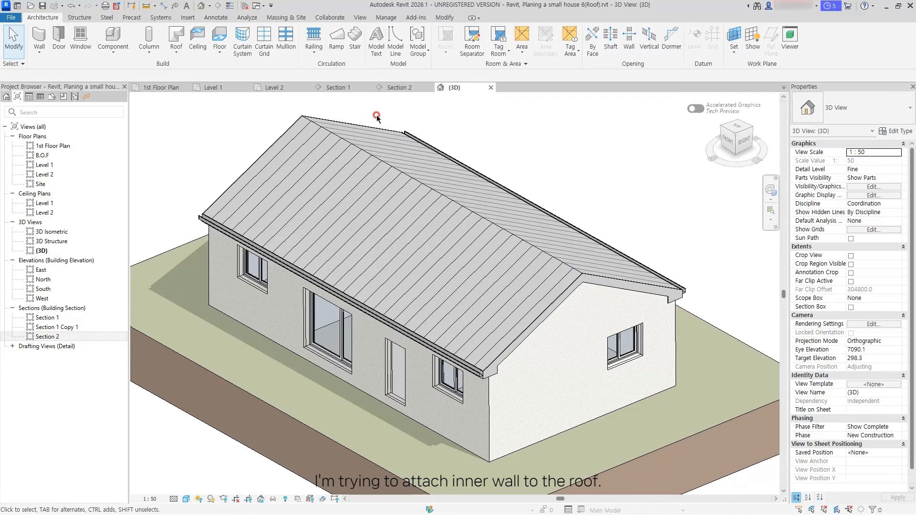
{"action": "left_click", "coordinate": [366, 90]}
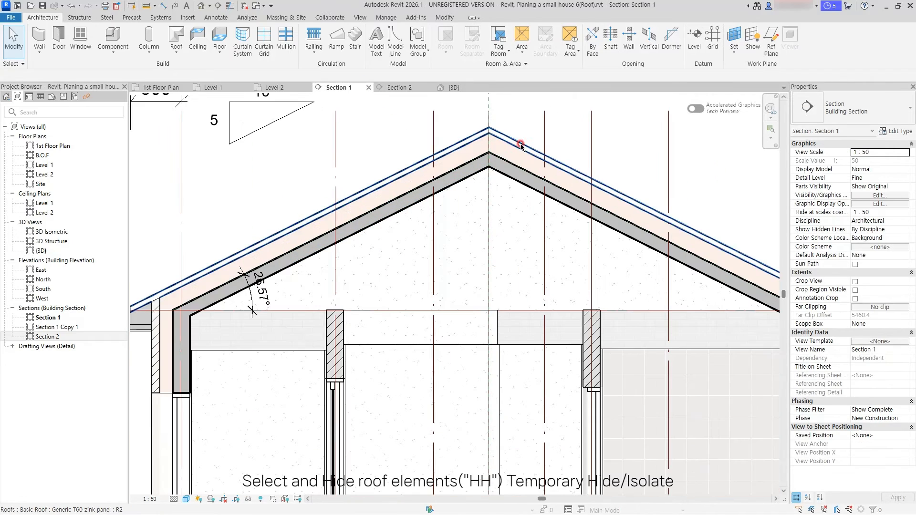
{"action": "left_click", "coordinate": [510, 152]}
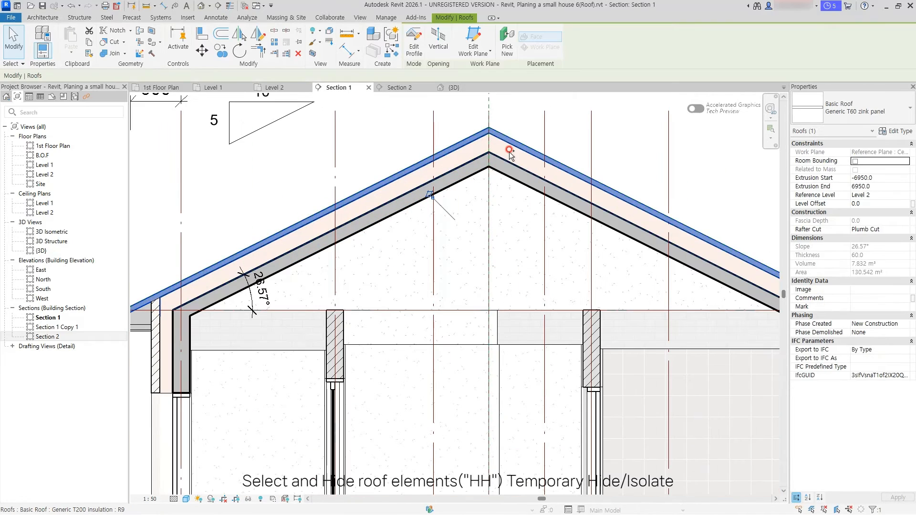
{"action": "left_click", "coordinate": [474, 168], "text": "ctrl"}
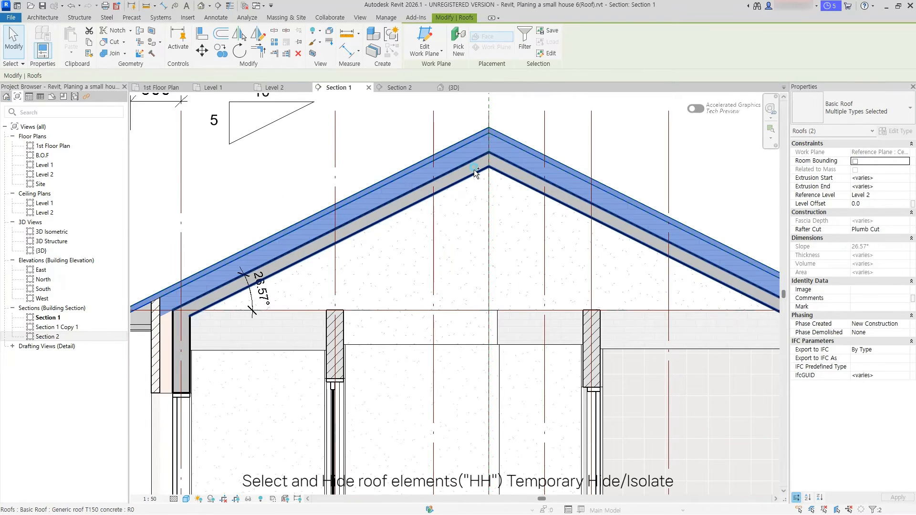
{"action": "left_click", "coordinate": [454, 88]}
{"action": "left_click", "coordinate": [472, 210], "text": "ctrl"}
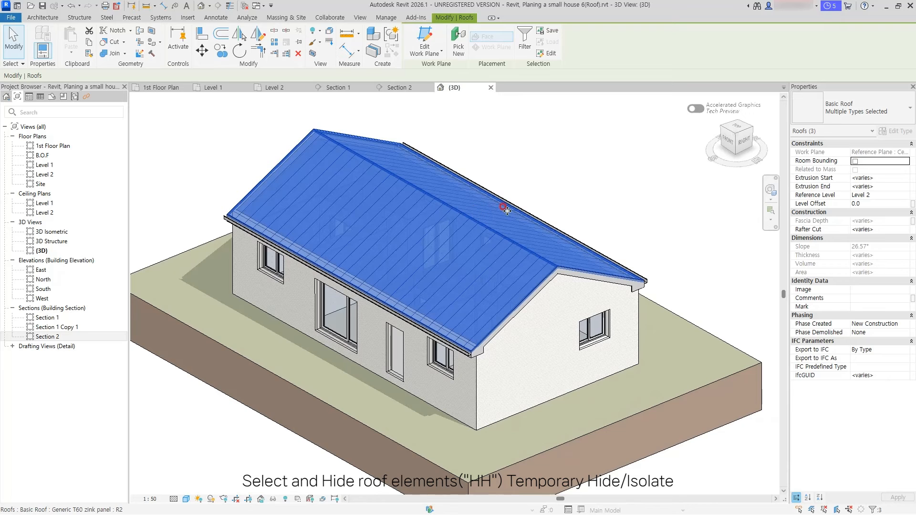
{"action": "key", "text": "h"}
{"action": "key", "text": "h"}
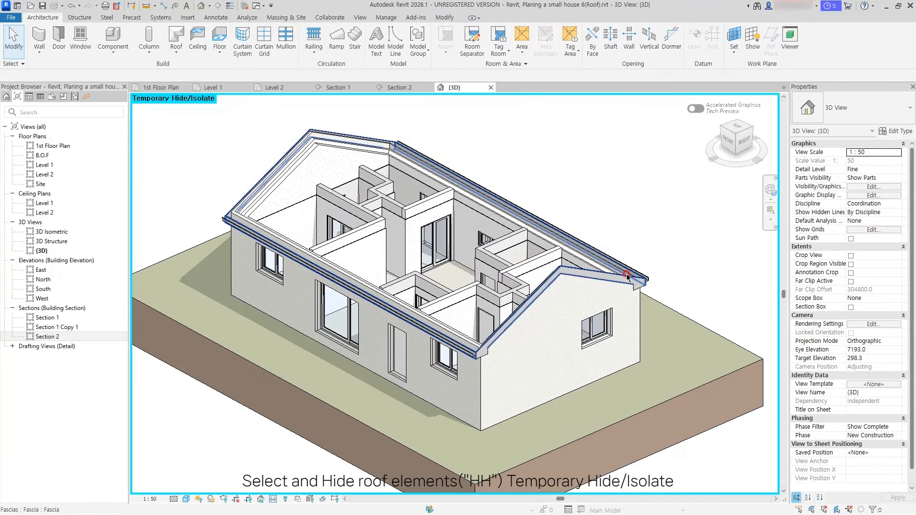
Step: Temporarily hide the fascia and the gutters in the 3D view
{"action": "left_click", "coordinate": [626, 283]}
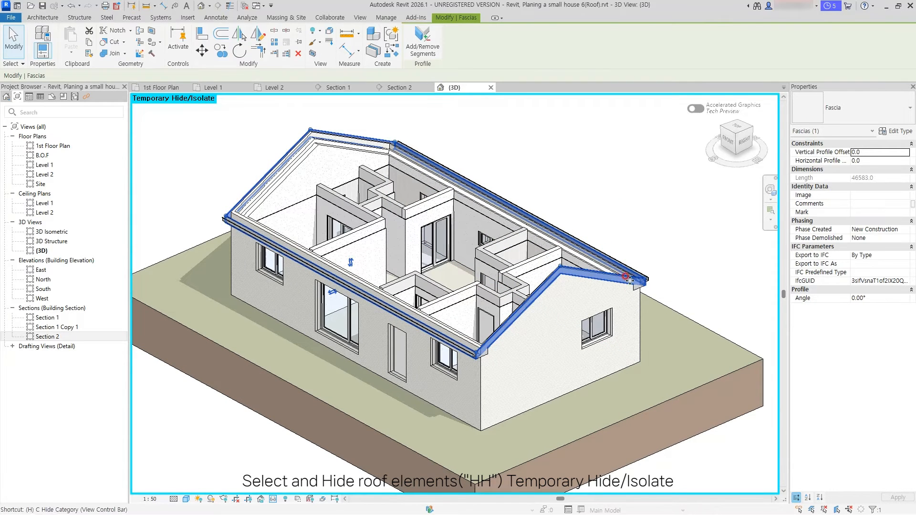
{"action": "left_click", "coordinate": [644, 277]}
{"action": "key", "text": "h"}
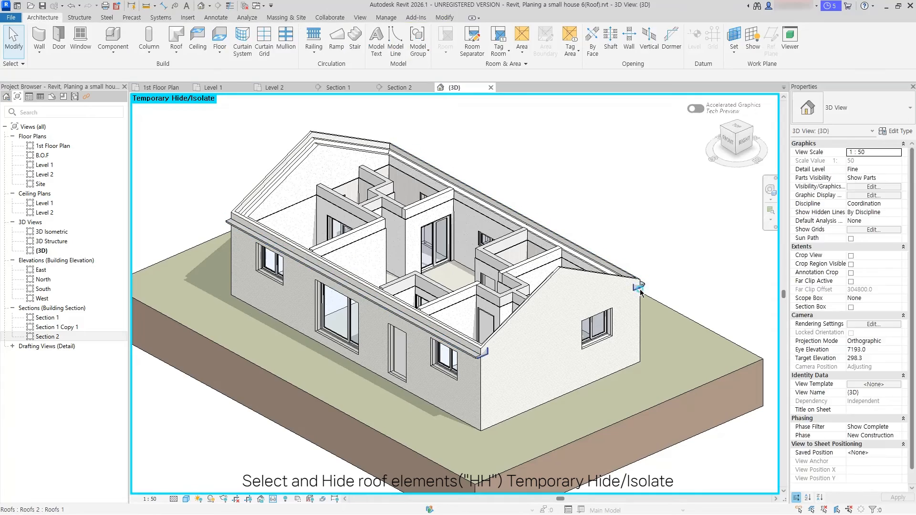
Step: Temporarily hide the triangular gable-end pieces and the roof soffits in the 3D view
{"action": "left_click", "coordinate": [639, 288]}
{"action": "key", "text": "h"}
{"action": "key", "text": "h"}
{"action": "left_click", "coordinate": [641, 283]}
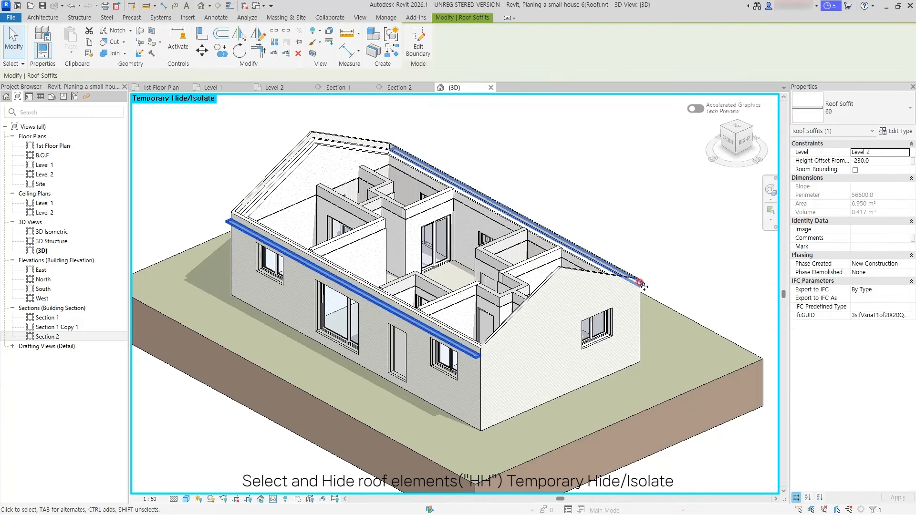
{"action": "key", "text": "h"}
{"action": "key", "text": "h"}
Step: Attach the tops of the four inner CW200 concrete walls to the T150 concrete roof slab in Section 1
{"action": "scroll", "coordinate": [436, 284], "scroll_direction": "up", "scroll_amount": 2}
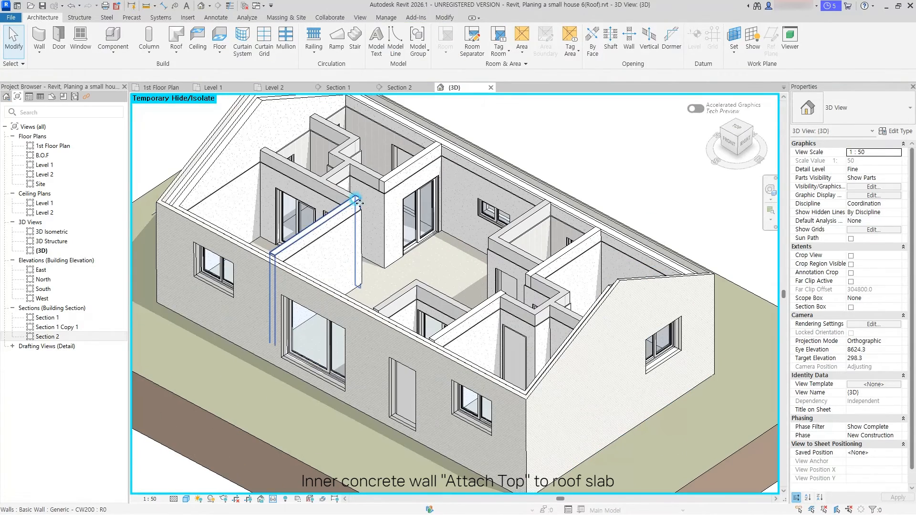
{"action": "left_click", "coordinate": [359, 205]}
{"action": "left_click", "coordinate": [398, 173], "text": "ctrl"}
{"action": "left_click", "coordinate": [551, 260], "text": "ctrl"}
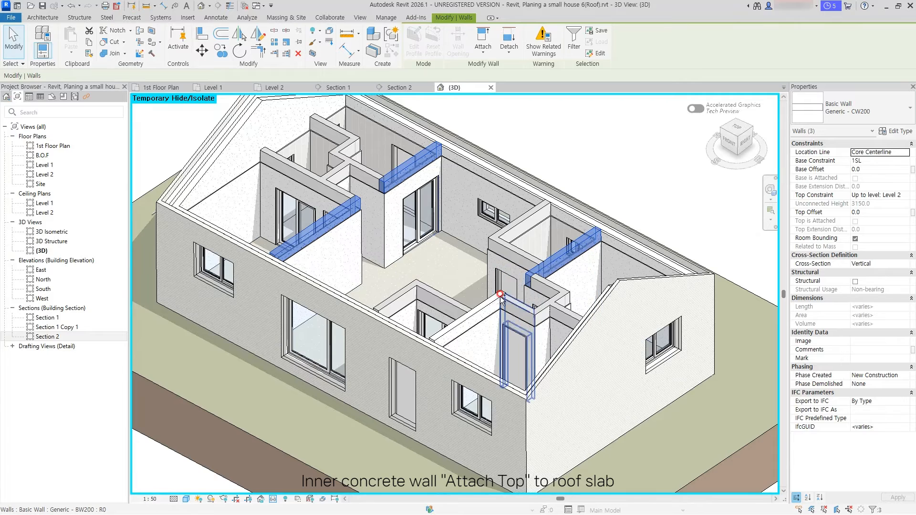
{"action": "scroll", "coordinate": [503, 296], "scroll_direction": "down", "scroll_amount": 1}
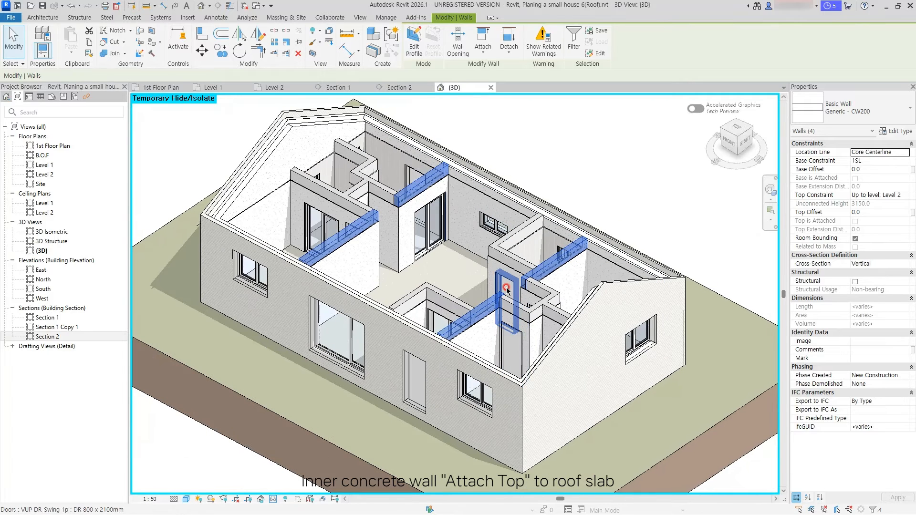
{"action": "left_click", "coordinate": [336, 88]}
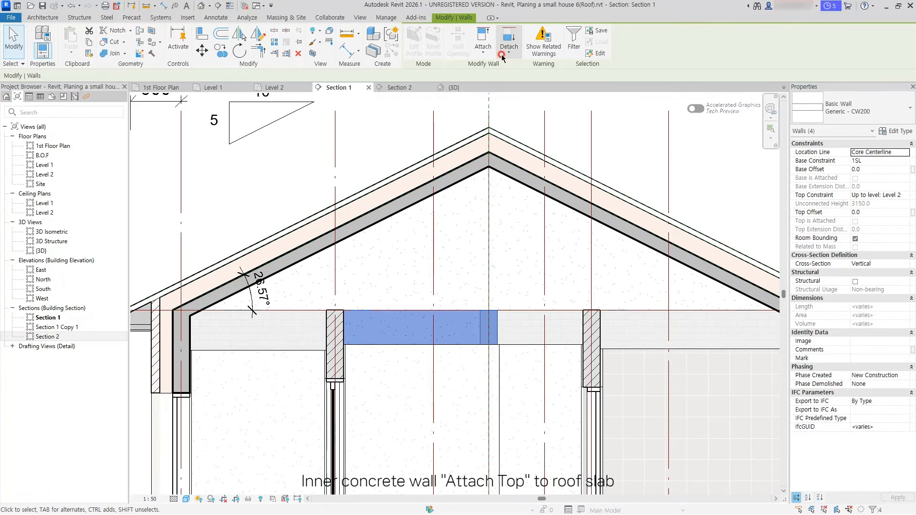
{"action": "left_click", "coordinate": [483, 46]}
{"action": "left_click", "coordinate": [459, 175]}
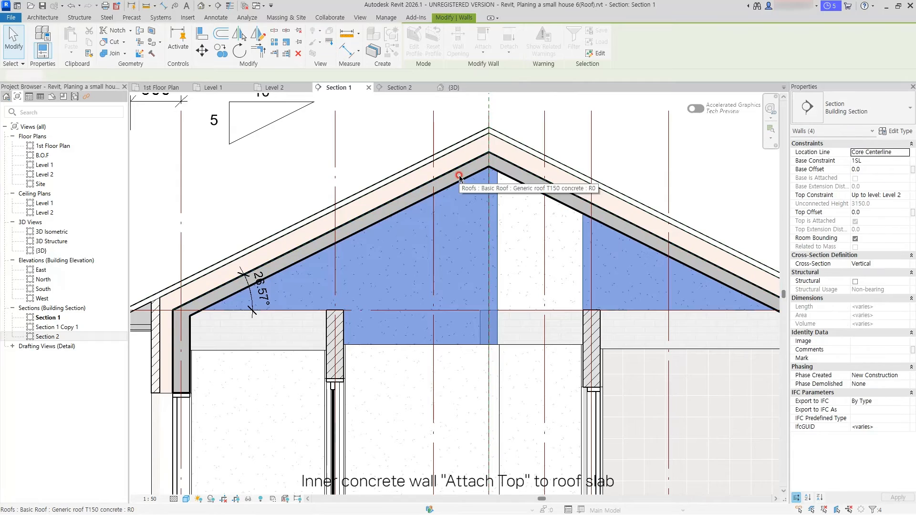
Step: Temporarily hide the T20 Gypsum finishing walls in the 3D view
{"action": "left_click", "coordinate": [454, 87]}
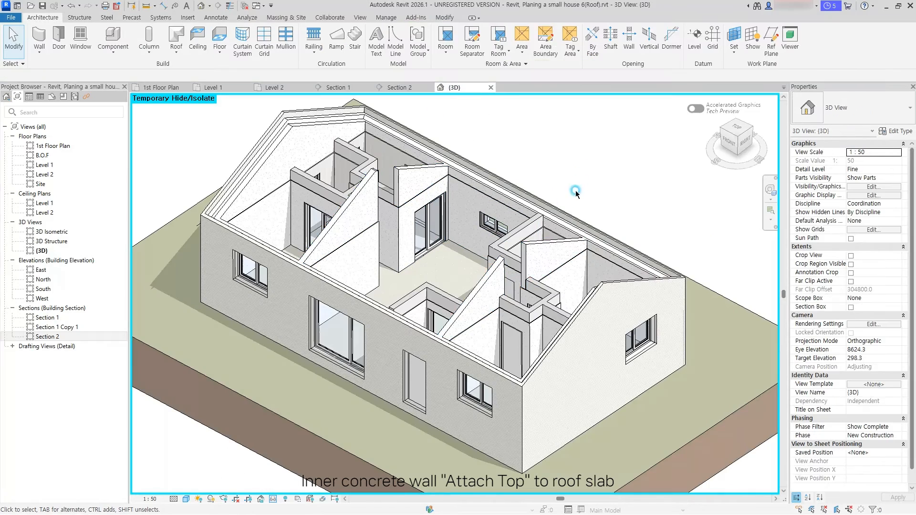
{"action": "middle_click_drag", "start_coordinate": [576, 192], "coordinate": [433, 201], "text": "shift"}
{"action": "left_click", "coordinate": [427, 202]}
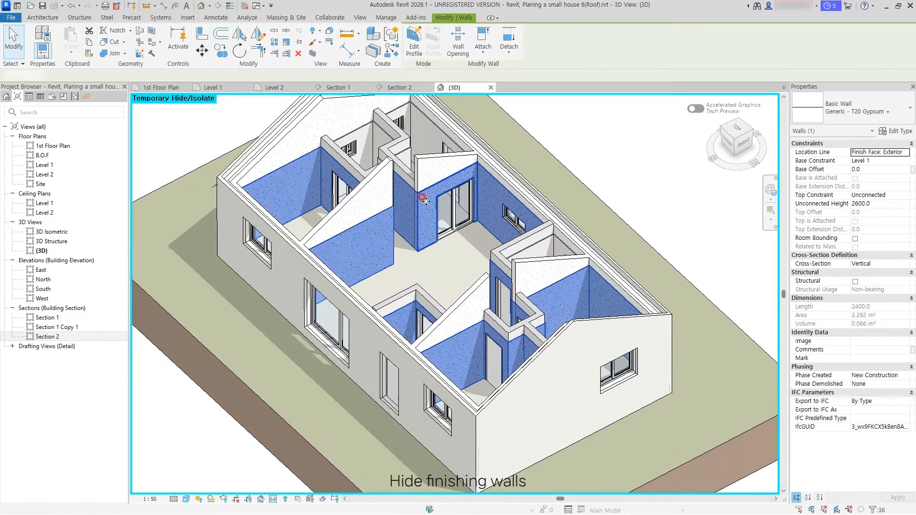
{"action": "key", "text": "h"}
{"action": "key", "text": "h"}
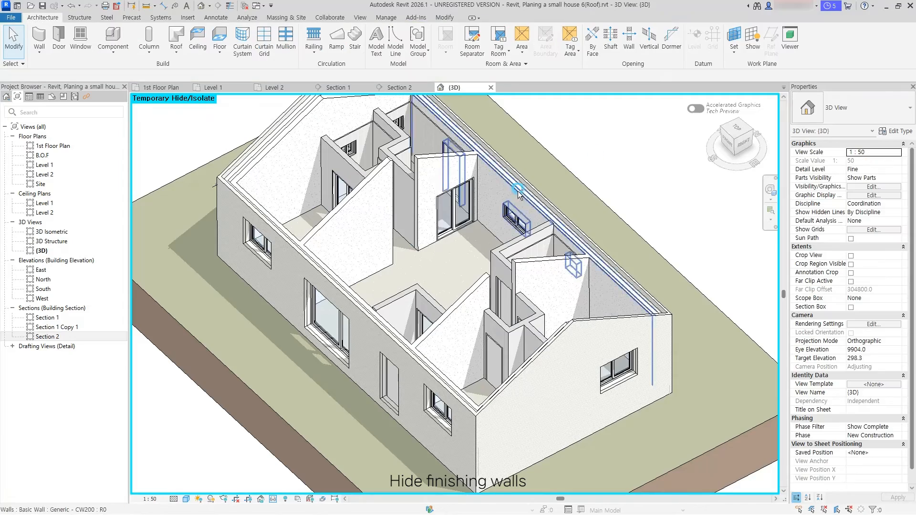
Step: Create a similar CW200 wall about 1300 mm long in front of the inner wall with the sliding door
{"action": "scroll", "coordinate": [439, 279], "scroll_direction": "up", "scroll_amount": 3}
{"action": "middle_click_drag", "start_coordinate": [439, 280], "coordinate": [439, 234]}
{"action": "left_click", "coordinate": [438, 189]}
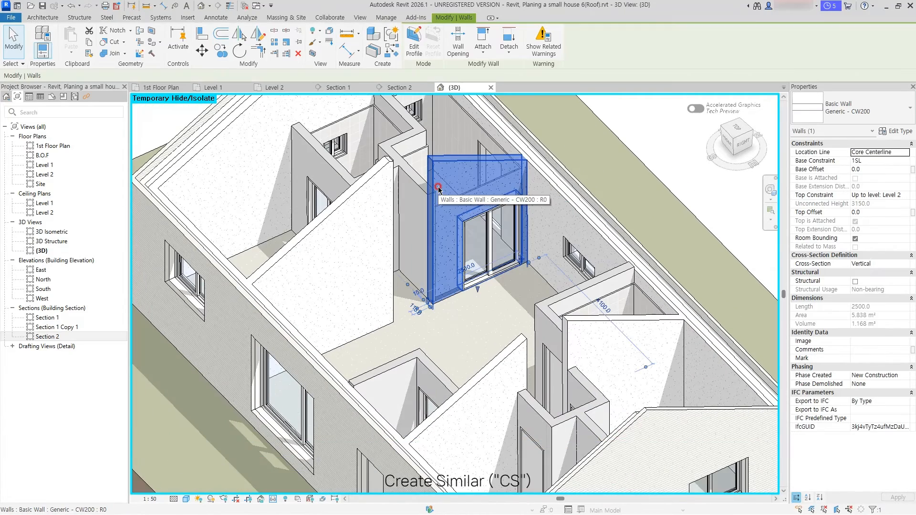
{"action": "key", "text": "c"}
{"action": "key", "text": "s"}
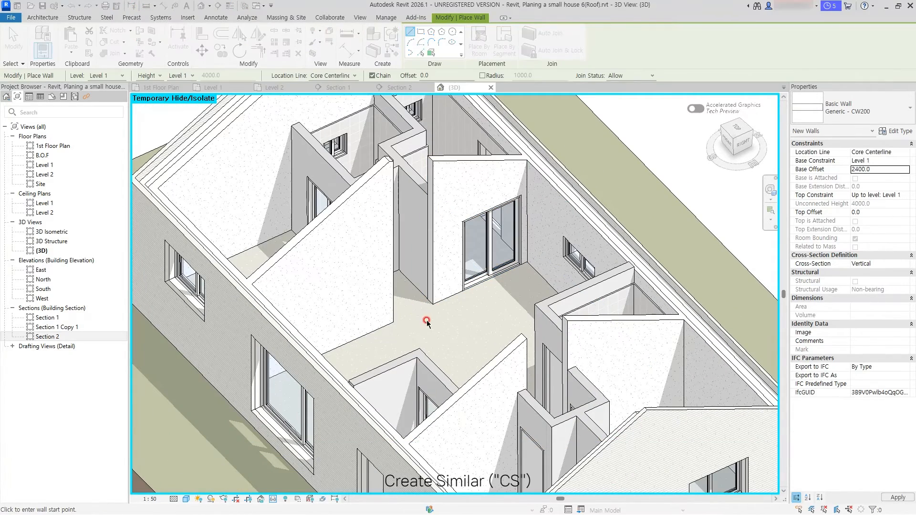
{"action": "left_click", "coordinate": [406, 325]}
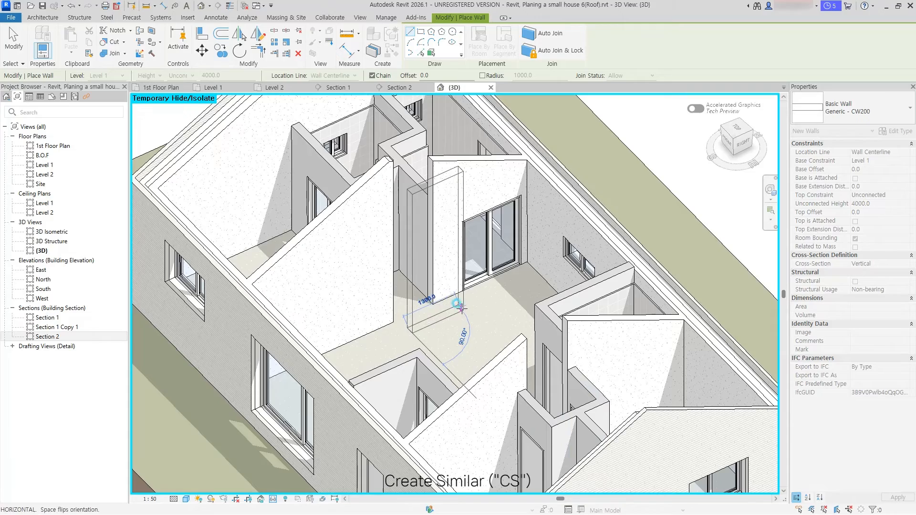
{"action": "left_click", "coordinate": [462, 309]}
{"action": "key", "text": "Escape"}
{"action": "key", "text": "Escape"}
Step: Set the new wall's base offset to 2600 and lower its top to an unconnected height of about 1608
{"action": "left_click", "coordinate": [423, 289]}
{"action": "middle_click_drag", "start_coordinate": [428, 310], "coordinate": [464, 310], "text": "shift"}
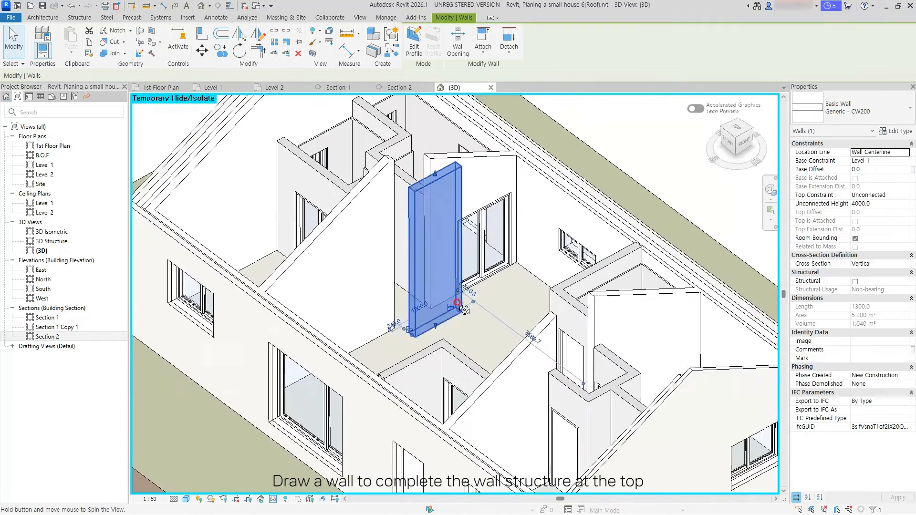
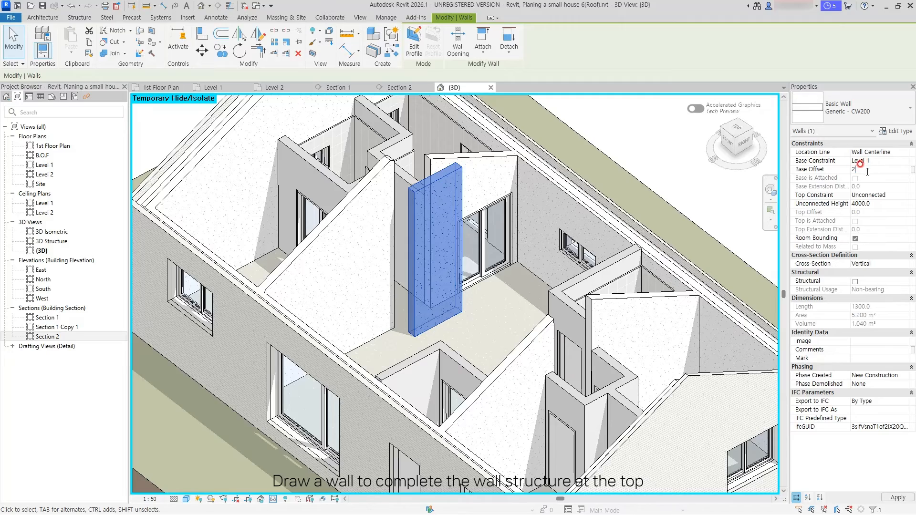
{"action": "middle_click_drag", "start_coordinate": [428, 271], "coordinate": [413, 335]}
{"action": "middle_click_drag", "start_coordinate": [413, 335], "coordinate": [400, 308], "text": "shift"}
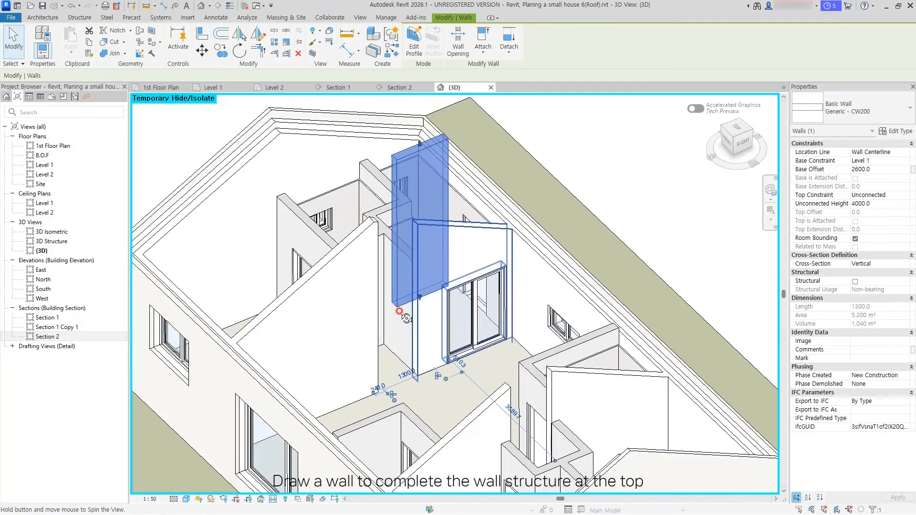
{"action": "left_click_drag", "start_coordinate": [419, 143], "coordinate": [393, 251]}
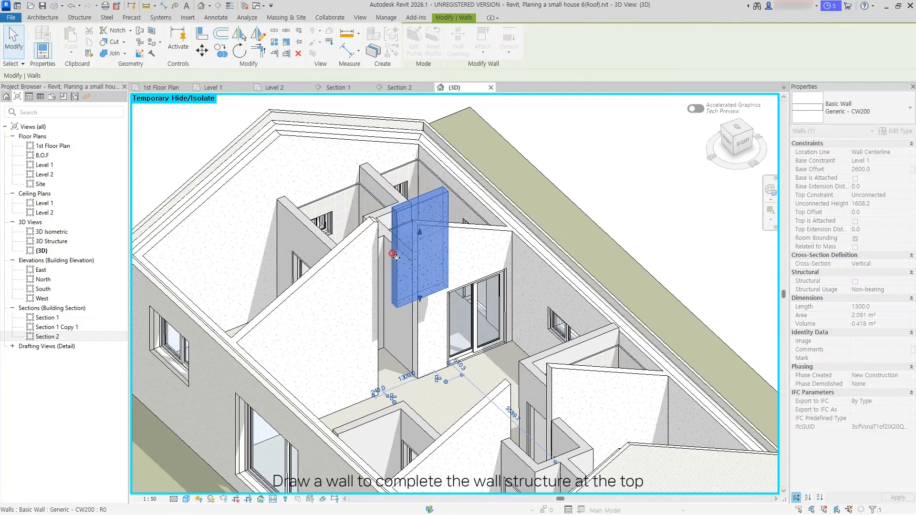
Step: Align the new upper wall's face with the face of the inner wall containing the sliding door
{"action": "scroll", "coordinate": [393, 252], "scroll_direction": "up", "scroll_amount": 3}
{"action": "middle_click_drag", "start_coordinate": [393, 251], "coordinate": [447, 304], "text": "shift"}
{"action": "key", "text": "a"}
{"action": "key", "text": "l"}
{"action": "left_click", "coordinate": [511, 207]}
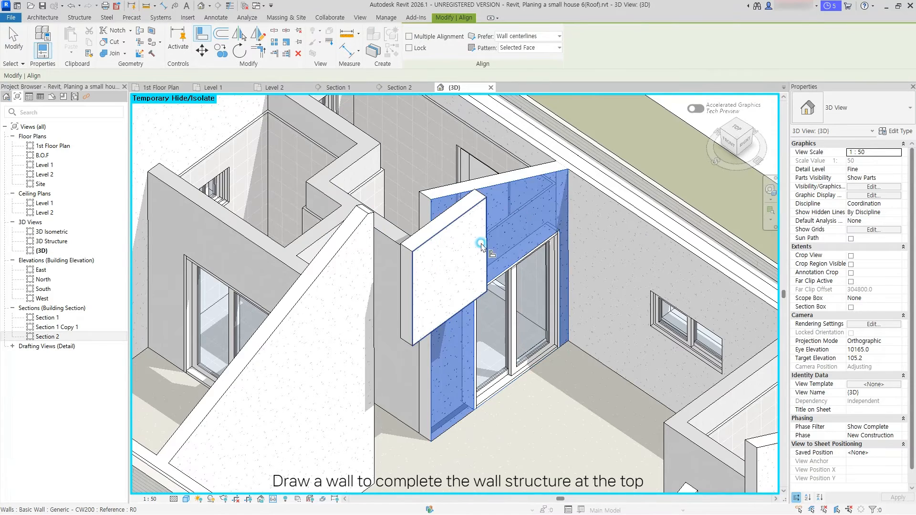
{"action": "left_click", "coordinate": [460, 268]}
{"action": "left_click", "coordinate": [888, 464]}
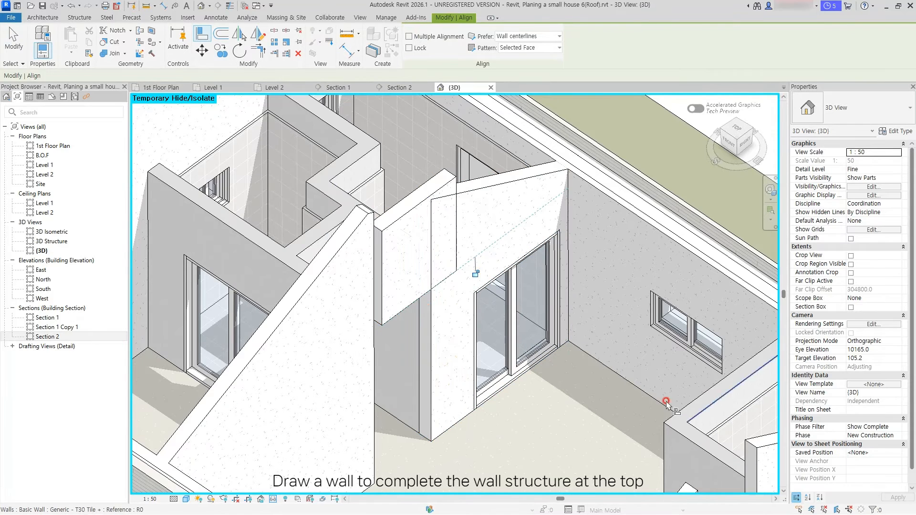
Step: Align the end of the new upper wall flush with the face of the inner wall containing the sliding door
{"action": "left_click", "coordinate": [423, 317]}
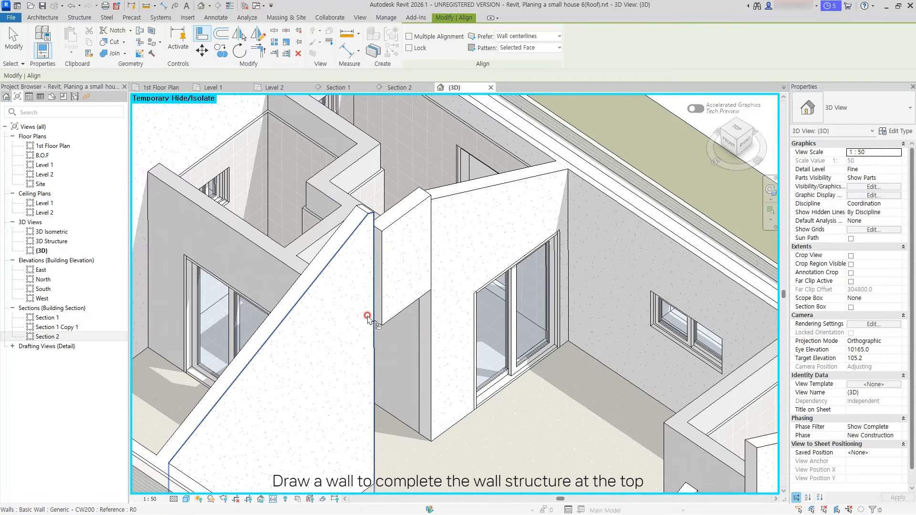
{"action": "middle_click_drag", "start_coordinate": [388, 311], "coordinate": [360, 296], "text": "shift"}
{"action": "key", "text": "Escape"}
{"action": "scroll", "coordinate": [365, 327], "scroll_direction": "down", "scroll_amount": 2}
{"action": "middle_click_drag", "start_coordinate": [365, 327], "coordinate": [401, 287]}
Step: Copy the CW200 upper wall from the sliding-door wall across to the middle of the living room
{"action": "left_click", "coordinate": [368, 193]}
{"action": "middle_click_drag", "start_coordinate": [367, 193], "coordinate": [454, 281], "text": "shift"}
{"action": "scroll", "coordinate": [442, 271], "scroll_direction": "up", "scroll_amount": 3}
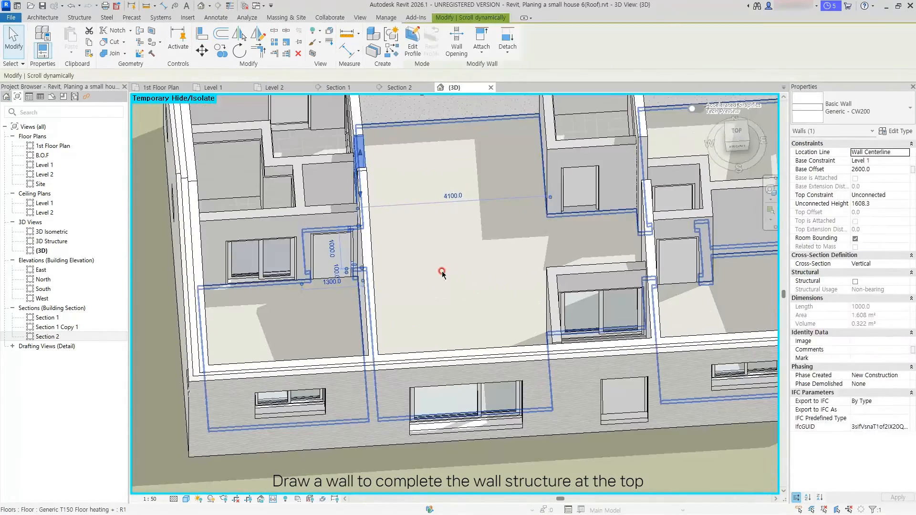
{"action": "key", "text": "c"}
{"action": "key", "text": "o"}
{"action": "left_click", "coordinate": [399, 256]}
{"action": "left_click", "coordinate": [521, 249]}
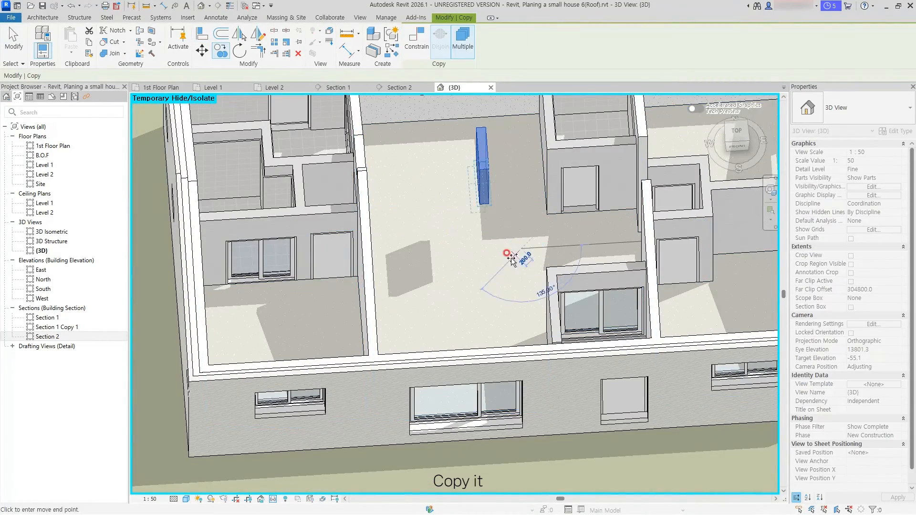
{"action": "key", "text": "Escape"}
Step: Align the copied upper wall's end and side with the opposite inner concrete wall so it fills the gap there
{"action": "middle_click_drag", "start_coordinate": [484, 305], "coordinate": [507, 286], "text": "shift"}
{"action": "key", "text": "a"}
{"action": "key", "text": "l"}
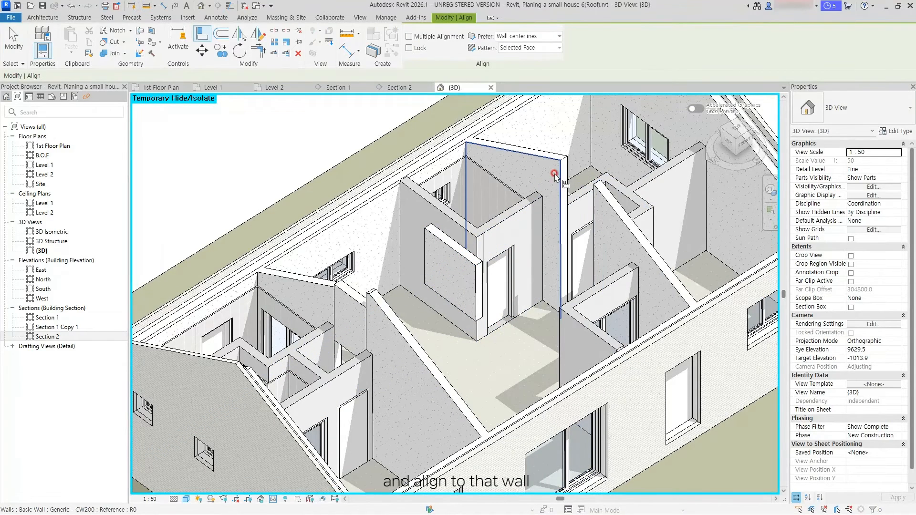
{"action": "left_click", "coordinate": [428, 258]}
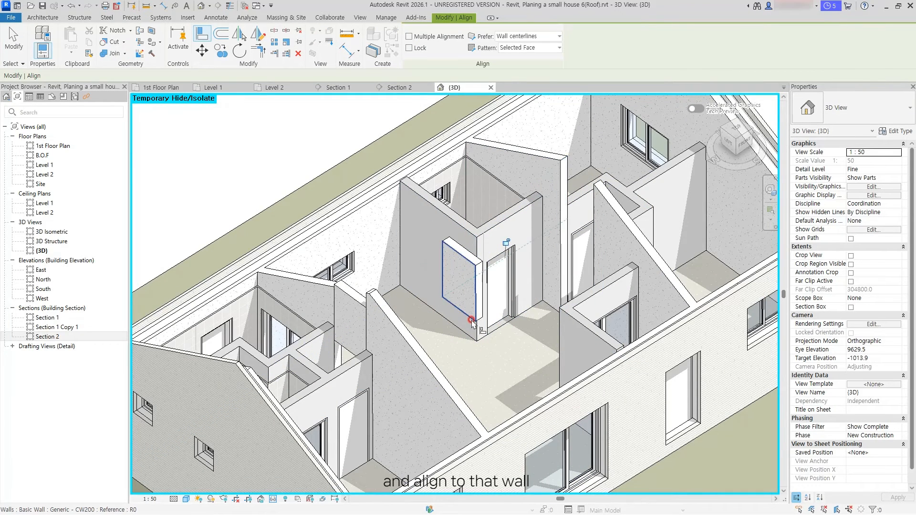
{"action": "left_click", "coordinate": [556, 173]}
{"action": "left_click", "coordinate": [451, 286]}
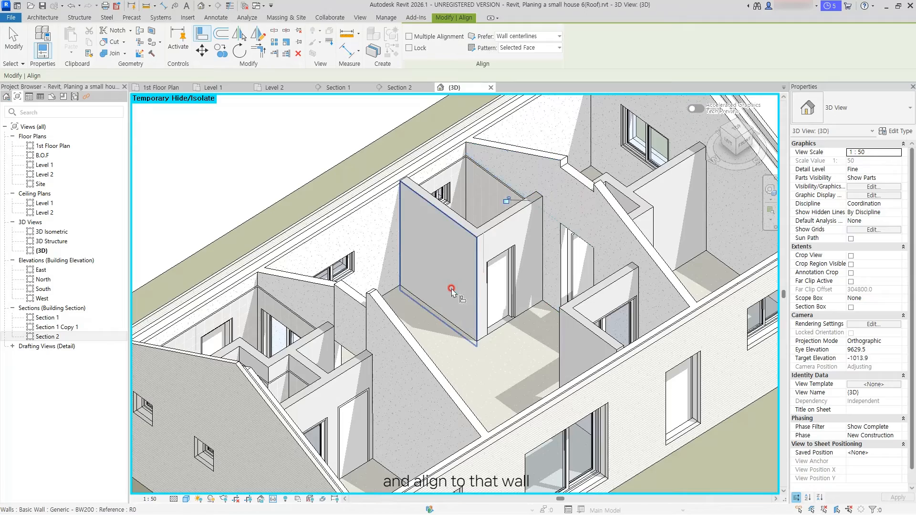
{"action": "middle_click_drag", "start_coordinate": [525, 299], "coordinate": [506, 300], "text": "shift"}
{"action": "key", "text": "Escape"}
Step: Attach the tops of both CW200 upper walls to the T150 concrete roof slab in Section 1
{"action": "left_click", "coordinate": [580, 191]}
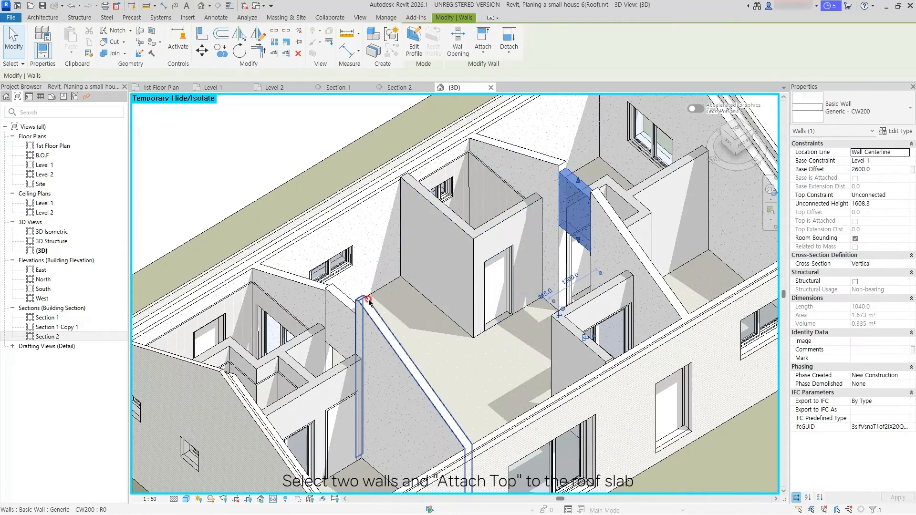
{"action": "left_click", "coordinate": [345, 308], "text": "ctrl"}
{"action": "middle_click_drag", "start_coordinate": [468, 327], "coordinate": [348, 329], "text": "shift"}
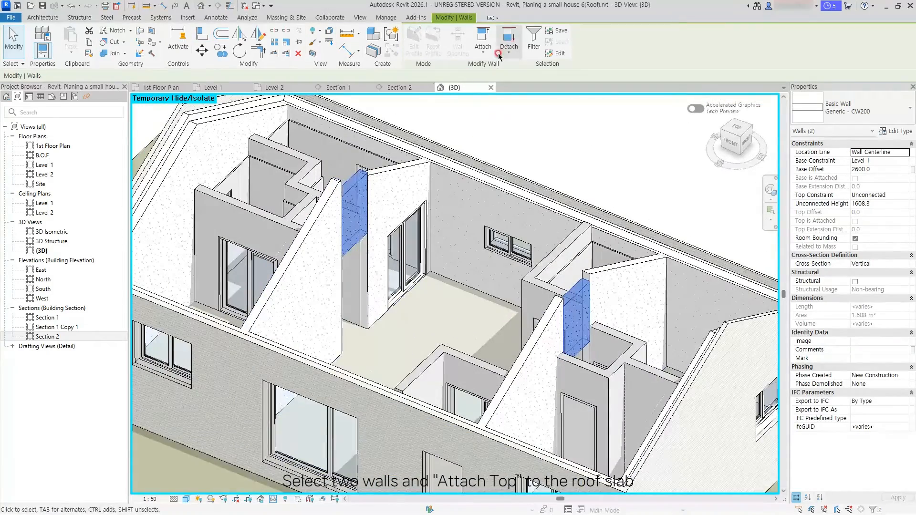
{"action": "left_click", "coordinate": [334, 88]}
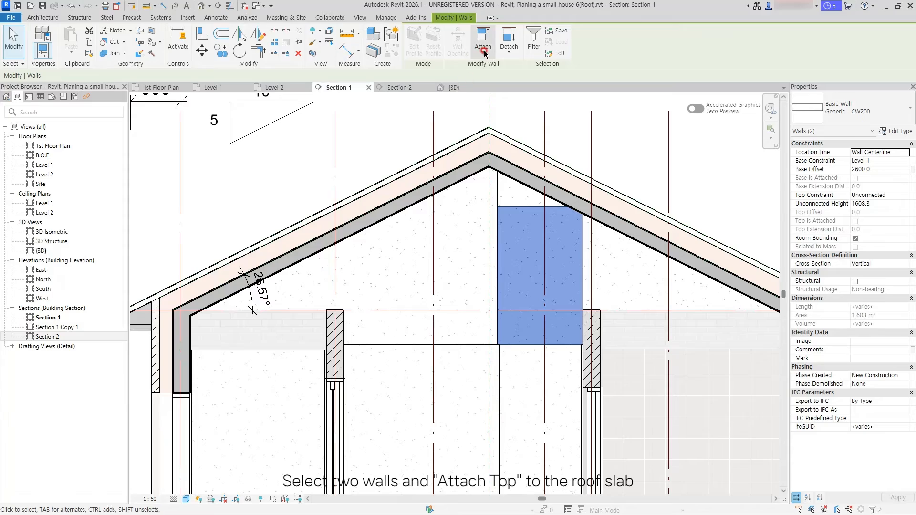
{"action": "left_click", "coordinate": [499, 70]}
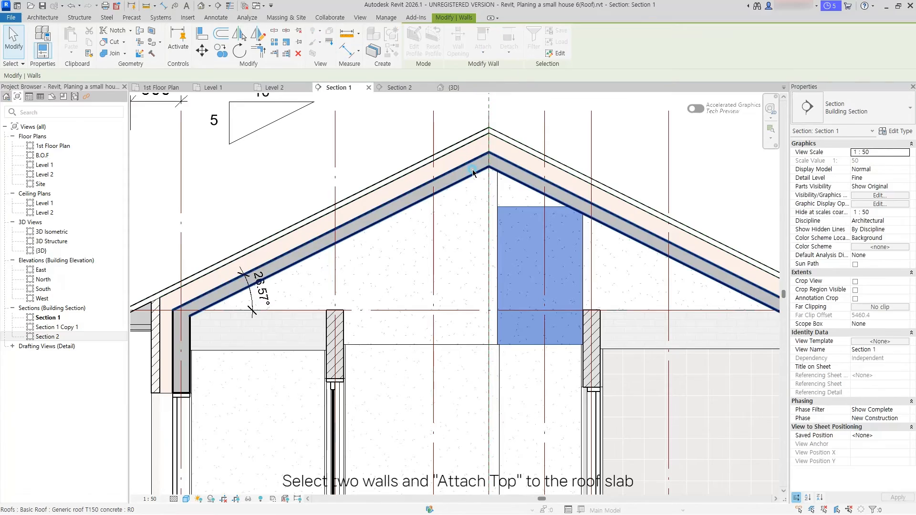
{"action": "left_click", "coordinate": [472, 171]}
{"action": "scroll", "coordinate": [473, 200], "scroll_direction": "down", "scroll_amount": 2}
{"action": "middle_click_drag", "start_coordinate": [469, 207], "coordinate": [452, 184]}
{"action": "key", "text": "Escape"}
Step: In the 3D view, join the upper wall with the adjoining concrete wall containing the sliding door
{"action": "left_click", "coordinate": [453, 88]}
{"action": "middle_click_drag", "start_coordinate": [444, 284], "coordinate": [524, 249], "text": "shift"}
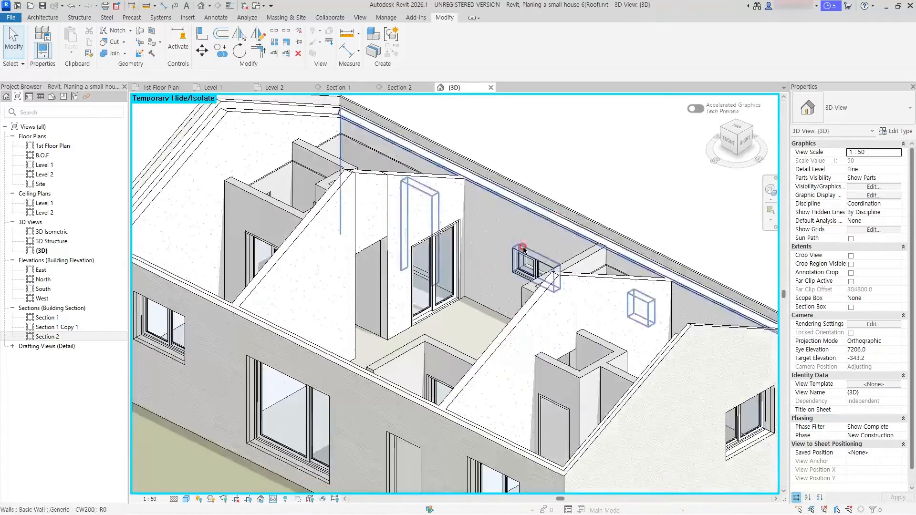
{"action": "middle_click_drag", "start_coordinate": [415, 223], "coordinate": [419, 256]}
{"action": "key", "text": "j"}
{"action": "key", "text": "g"}
{"action": "left_click", "coordinate": [423, 242]}
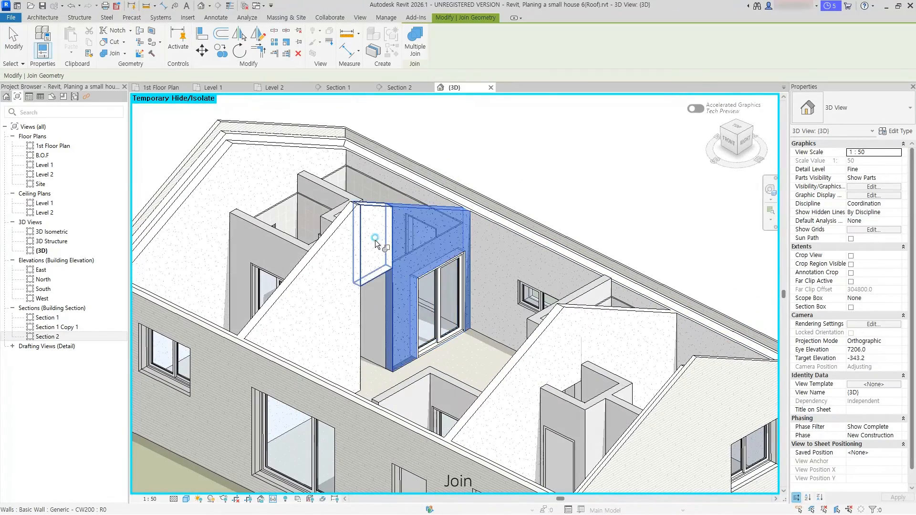
{"action": "key", "text": "Escape"}
{"action": "scroll", "coordinate": [374, 321], "scroll_direction": "down", "scroll_amount": 5}
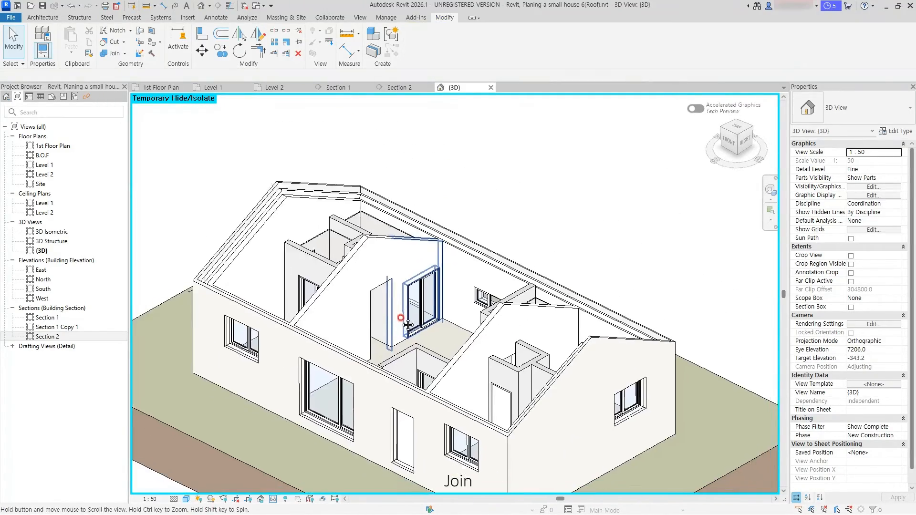
Step: Select all BW200 partition walls and attach their tops to the T150 concrete roof slab in Section 1
{"action": "middle_click_drag", "start_coordinate": [374, 321], "coordinate": [411, 110], "text": "shift"}
{"action": "left_click", "coordinate": [310, 223]}
{"action": "key", "text": "s"}
{"action": "key", "text": "a"}
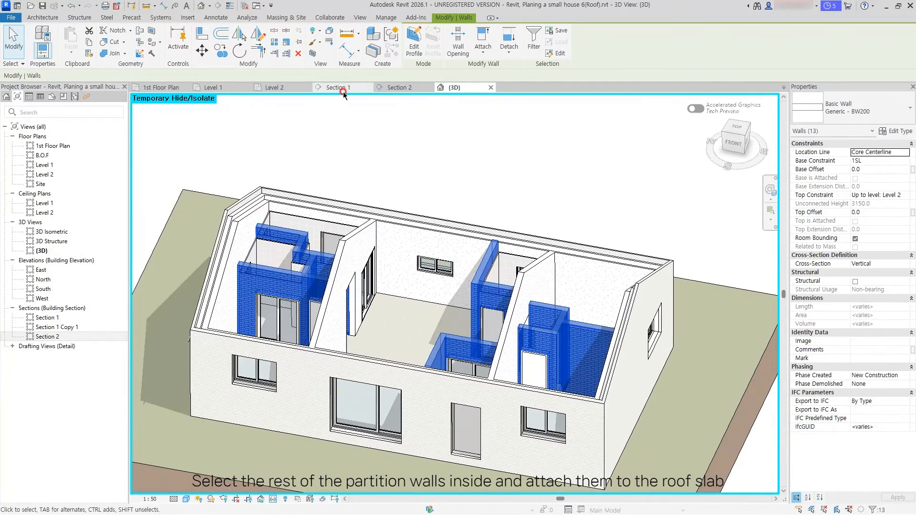
{"action": "left_click", "coordinate": [343, 88]}
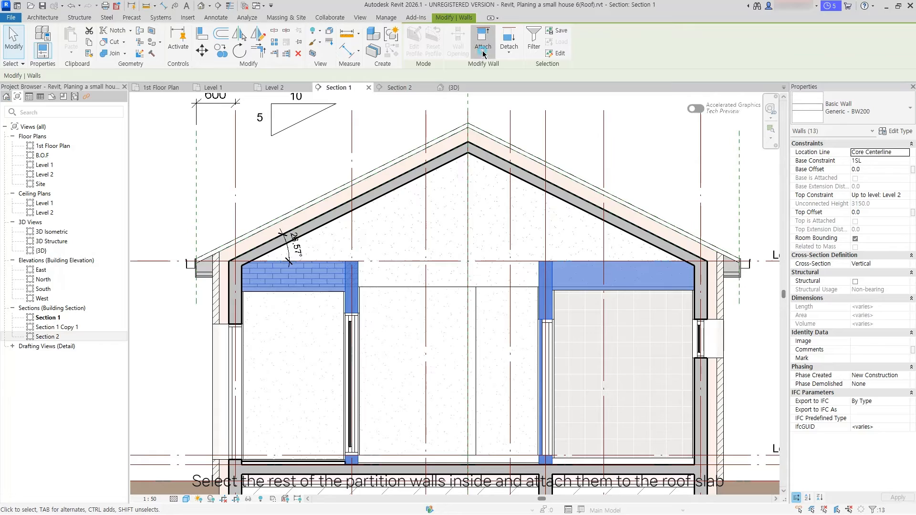
{"action": "left_click", "coordinate": [491, 70]}
{"action": "left_click", "coordinate": [414, 178]}
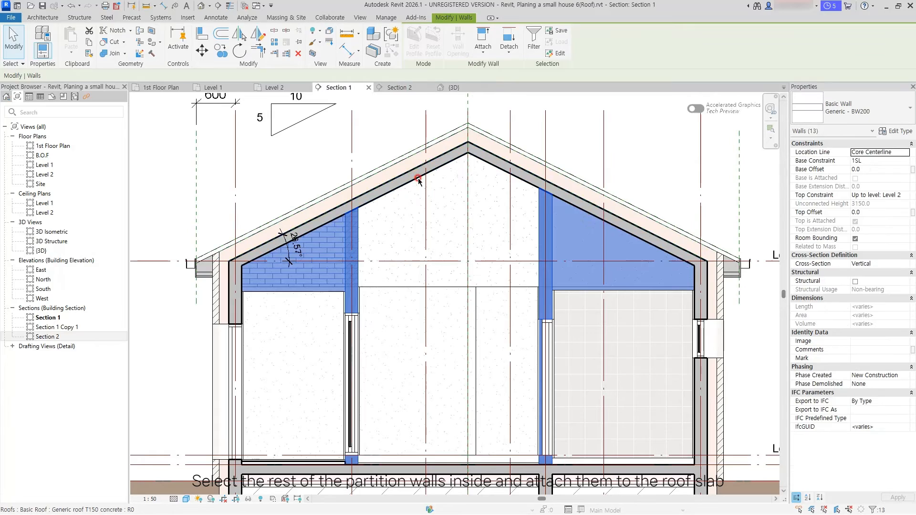
Step: Reset the temporary hide/isolate in the 3D view
{"action": "left_click", "coordinate": [454, 87]}
{"action": "left_click", "coordinate": [529, 182]}
{"action": "middle_click_drag", "start_coordinate": [528, 184], "coordinate": [587, 183], "text": "shift"}
{"action": "key", "text": "h"}
{"action": "key", "text": "r"}
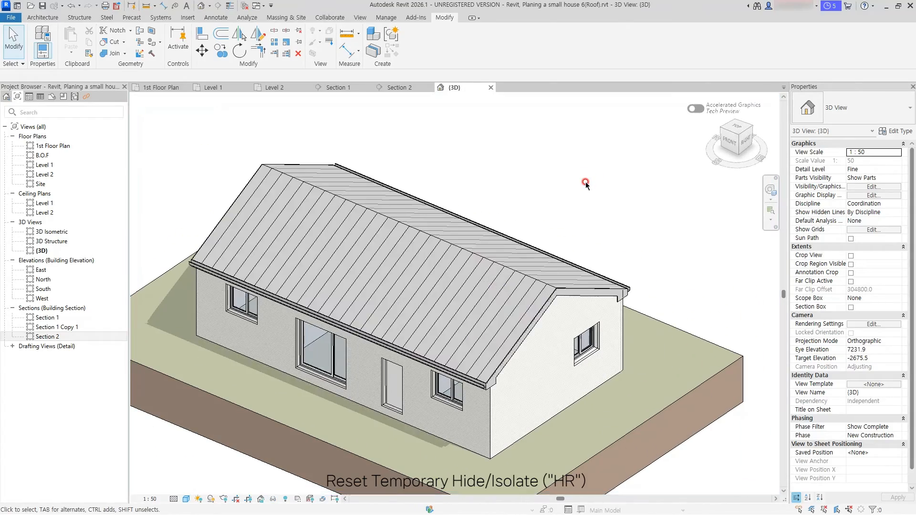
Step: Replace the membrane layer material of the Generic T60 zink panel roof with Metal - Aluminium, which has no surface pattern
{"action": "middle_click_drag", "start_coordinate": [617, 273], "coordinate": [536, 241], "text": "shift"}
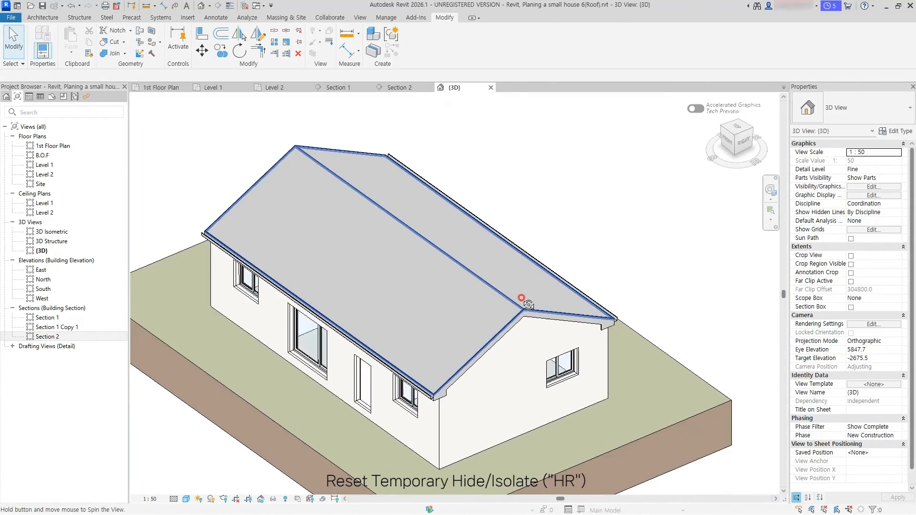
{"action": "scroll", "coordinate": [452, 291], "scroll_direction": "up", "scroll_amount": 5}
{"action": "left_click", "coordinate": [498, 312]}
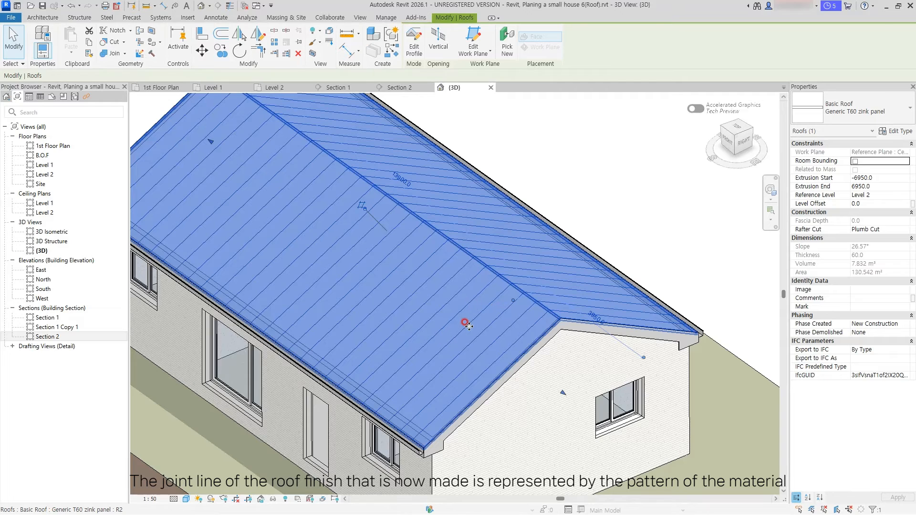
{"action": "left_click", "coordinate": [881, 138]}
{"action": "left_click", "coordinate": [674, 160]}
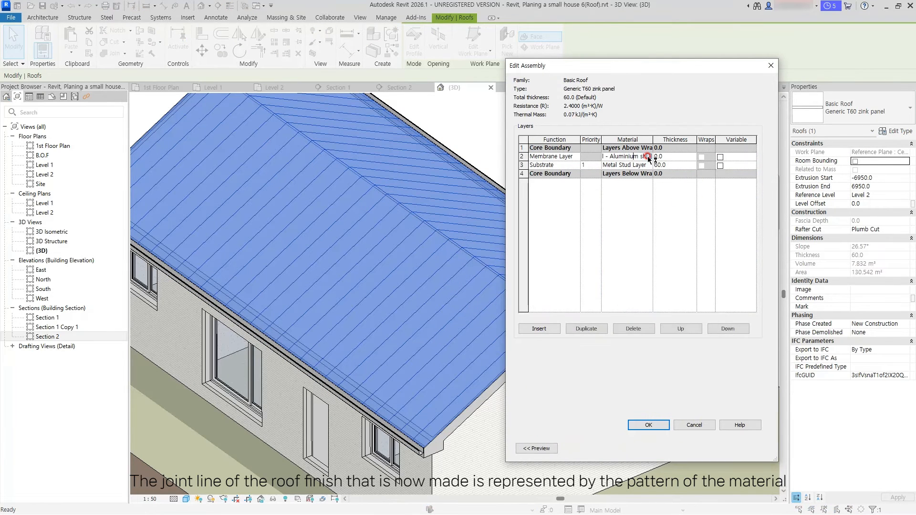
{"action": "left_click", "coordinate": [648, 156]}
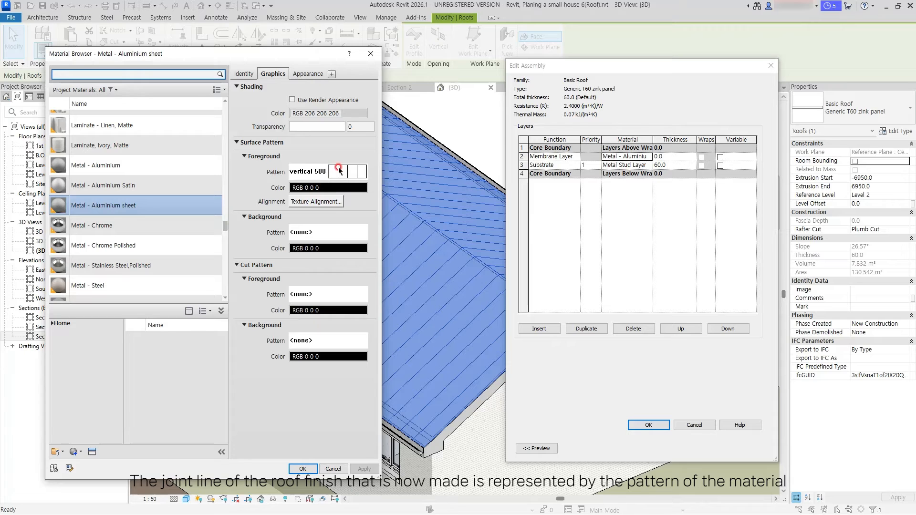
{"action": "left_click", "coordinate": [115, 167]}
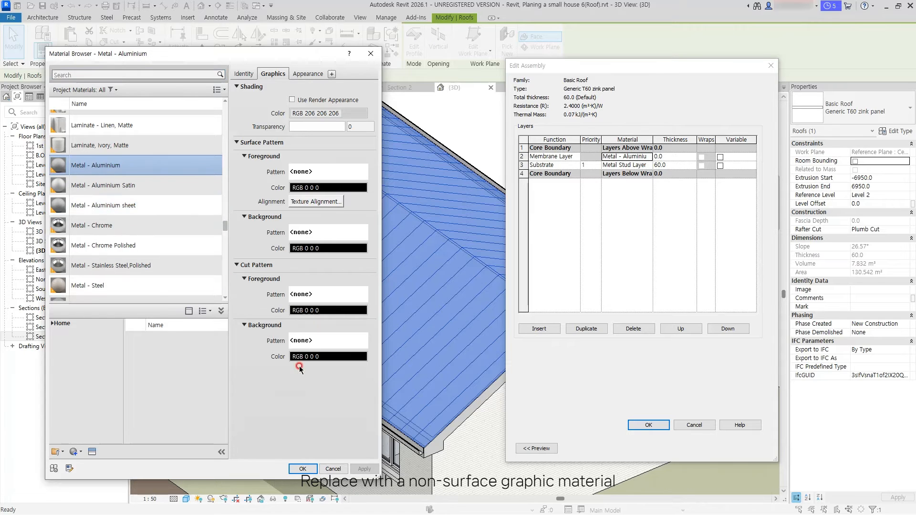
{"action": "left_click", "coordinate": [302, 469]}
{"action": "left_click", "coordinate": [638, 426]}
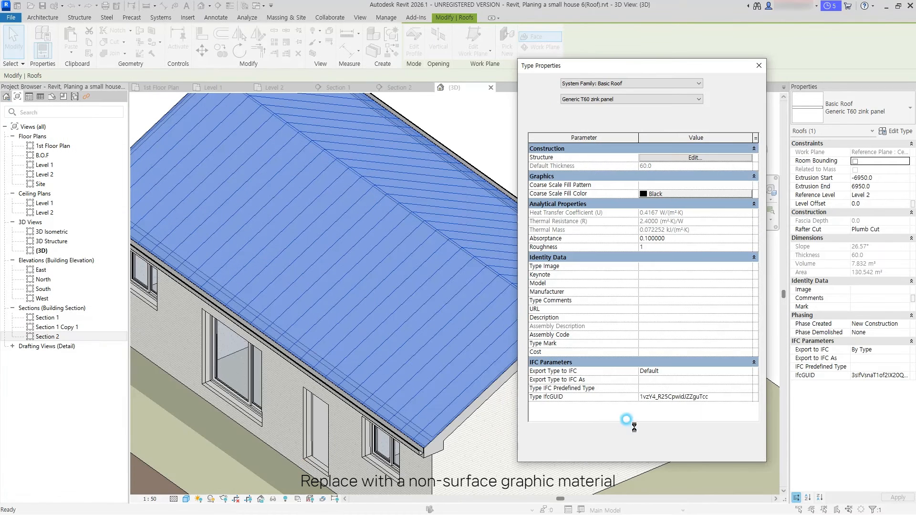
{"action": "left_click", "coordinate": [642, 444]}
{"action": "key", "text": "Escape"}
{"action": "scroll", "coordinate": [617, 321], "scroll_direction": "down", "scroll_amount": 6}
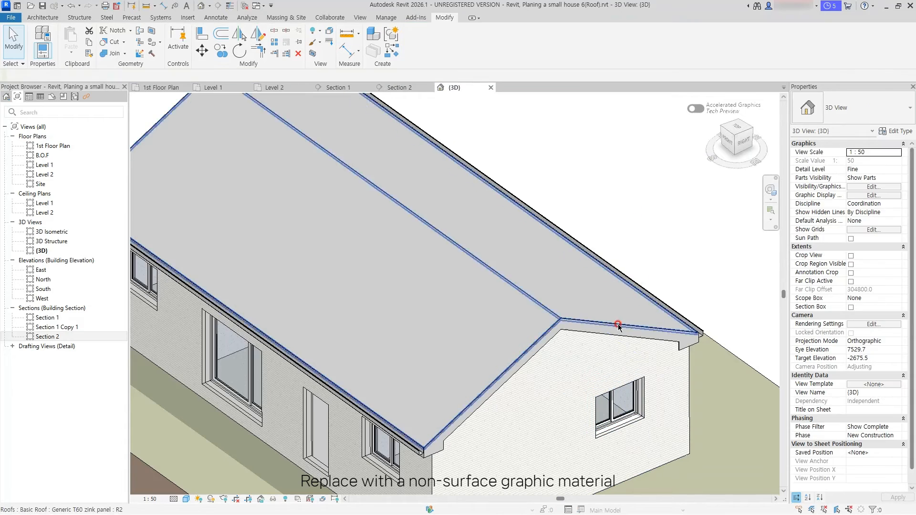
Step: Start a roof by extrusion in Section 1 on the Center left/right reference plane, with Level 2 and offset 0.0
{"action": "left_click", "coordinate": [363, 88]}
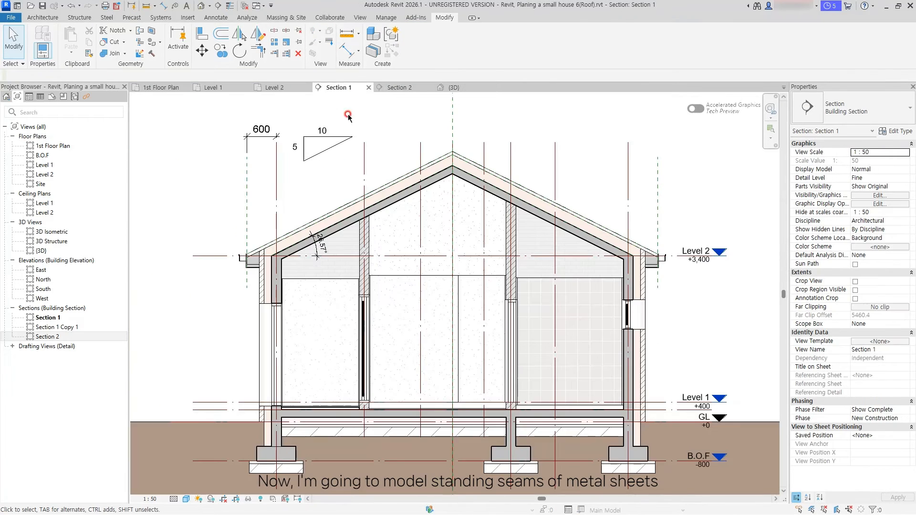
{"action": "scroll", "coordinate": [376, 151], "scroll_direction": "up", "scroll_amount": 4}
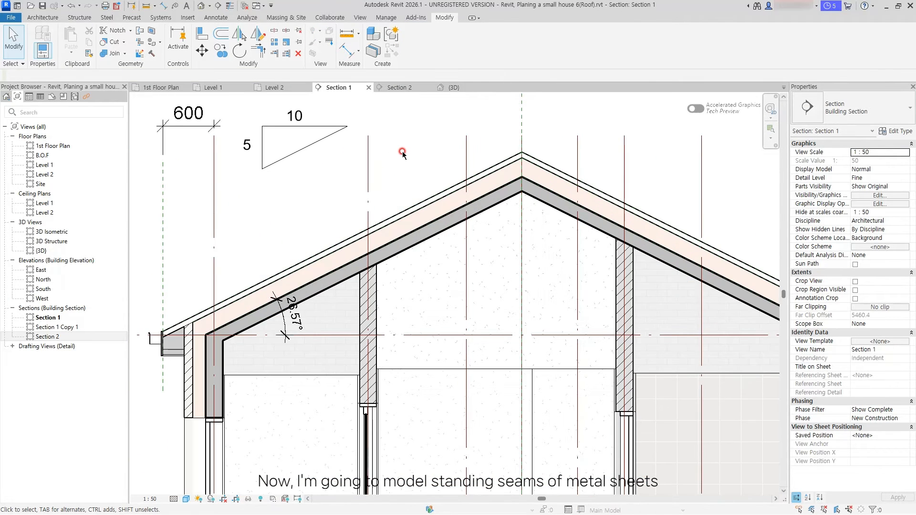
{"action": "left_click", "coordinate": [45, 18]}
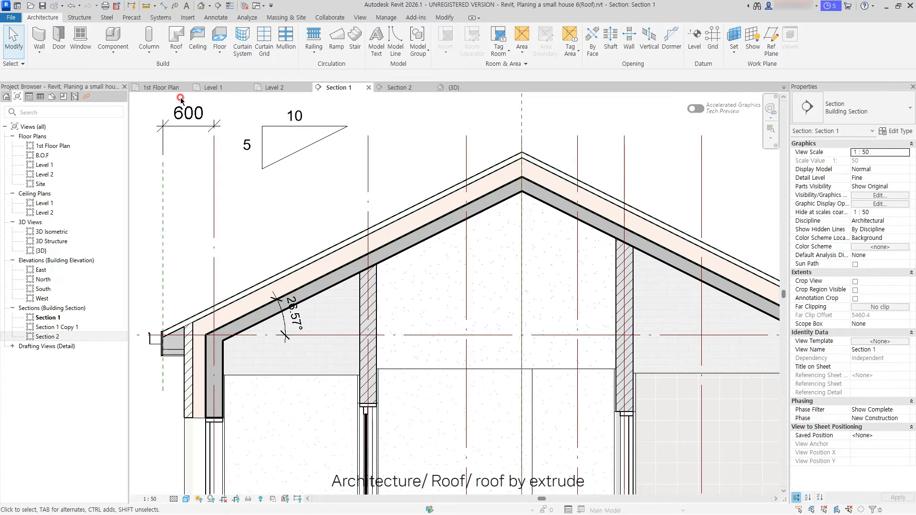
{"action": "left_click", "coordinate": [176, 50]}
{"action": "left_click", "coordinate": [200, 89]}
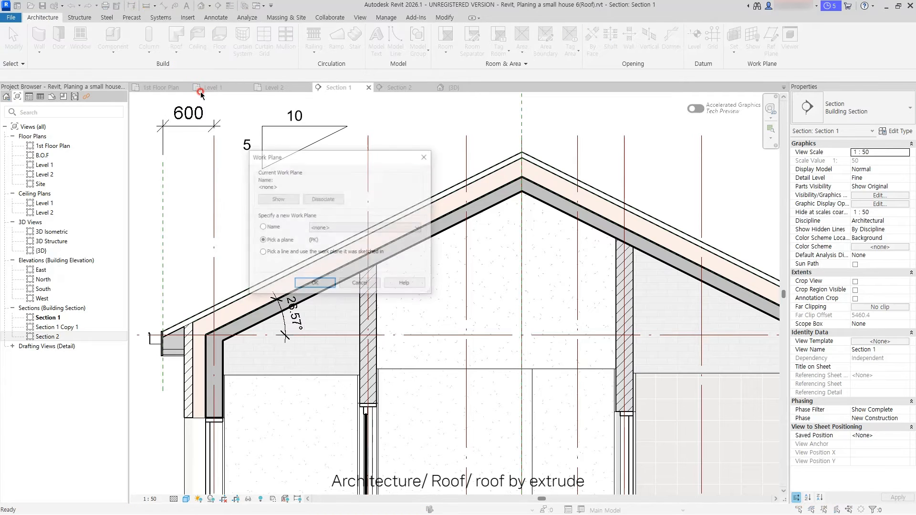
{"action": "left_click", "coordinate": [351, 230]}
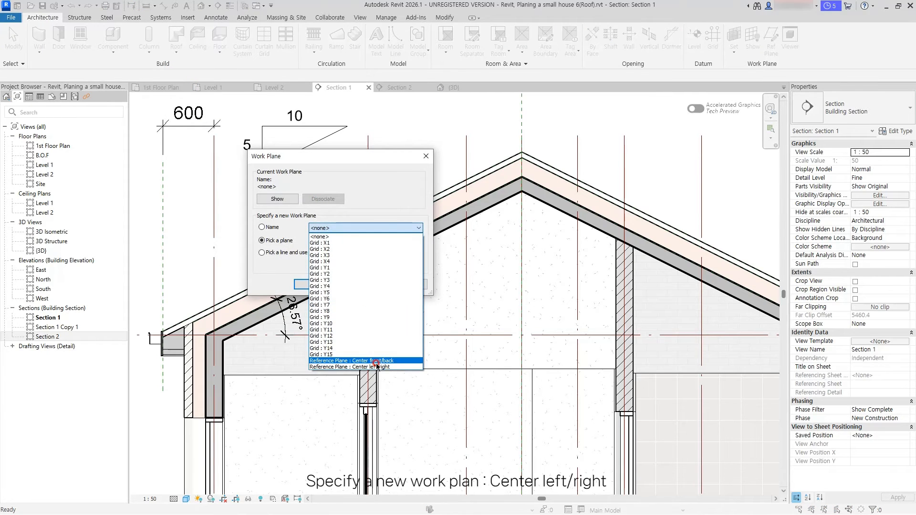
{"action": "left_click", "coordinate": [377, 367]}
{"action": "left_click", "coordinate": [315, 284]}
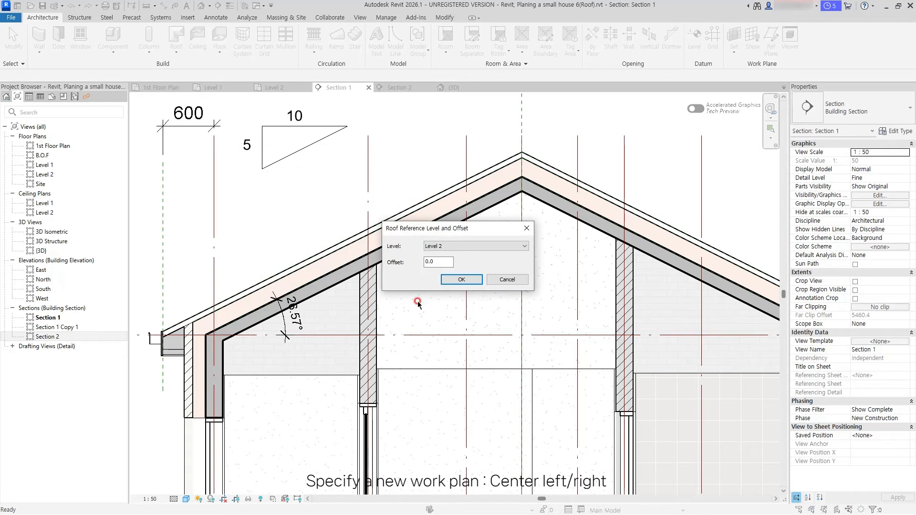
{"action": "left_click", "coordinate": [456, 280]}
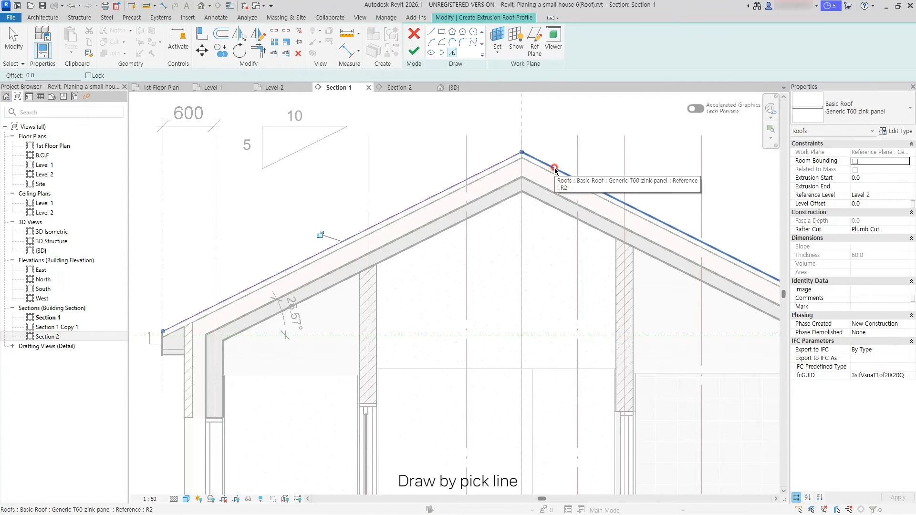
Step: Complete the roof profile along the zink panel's top edges using the Sloped Glazing type metal sheet standing seam, and finish the sketch
{"action": "middle_click_drag", "start_coordinate": [554, 220], "coordinate": [406, 193]}
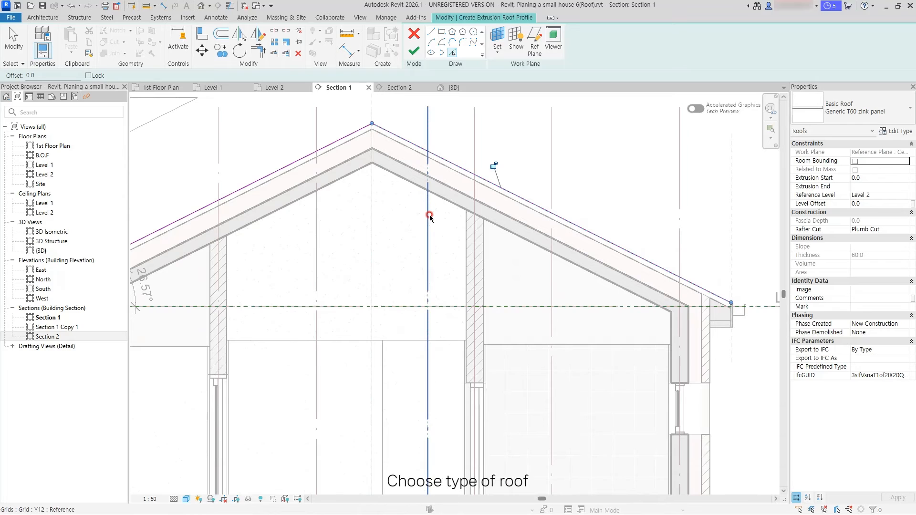
{"action": "left_click", "coordinate": [907, 112]}
{"action": "scroll", "coordinate": [814, 180], "scroll_direction": "down", "scroll_amount": 3}
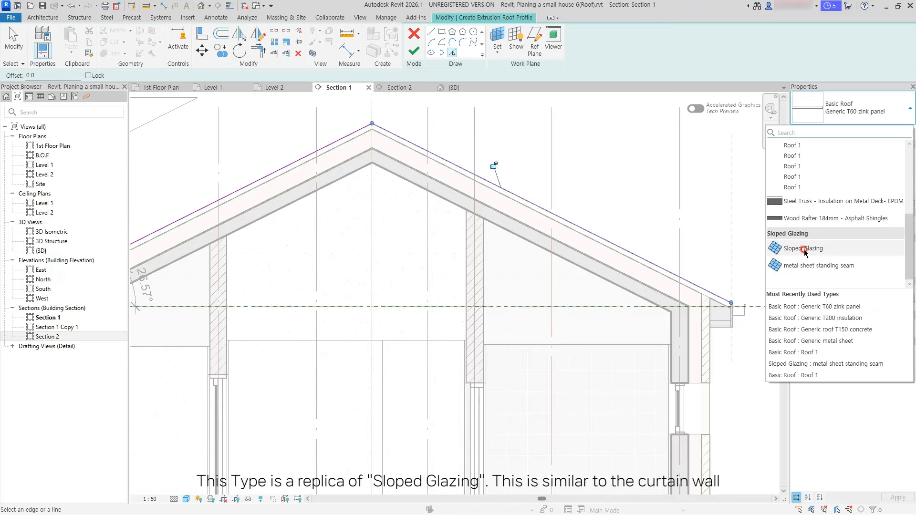
{"action": "left_click", "coordinate": [816, 265]}
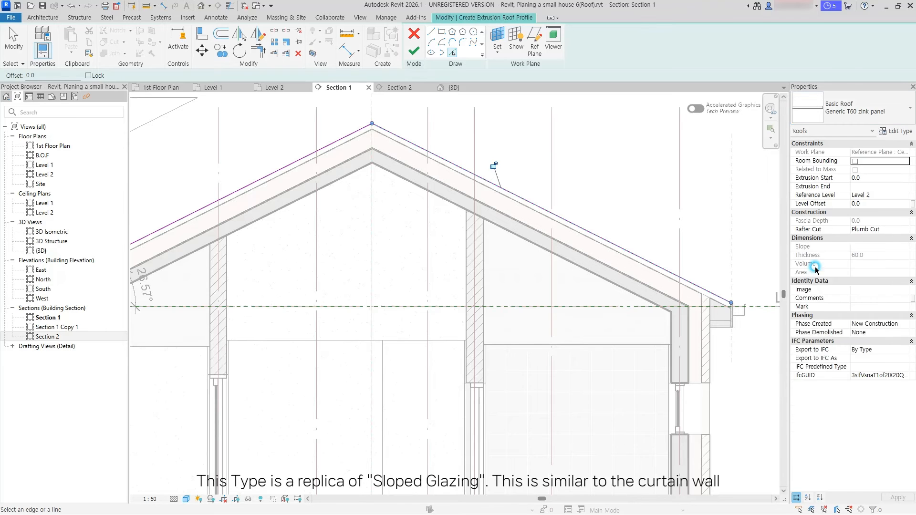
{"action": "left_click", "coordinate": [898, 132]}
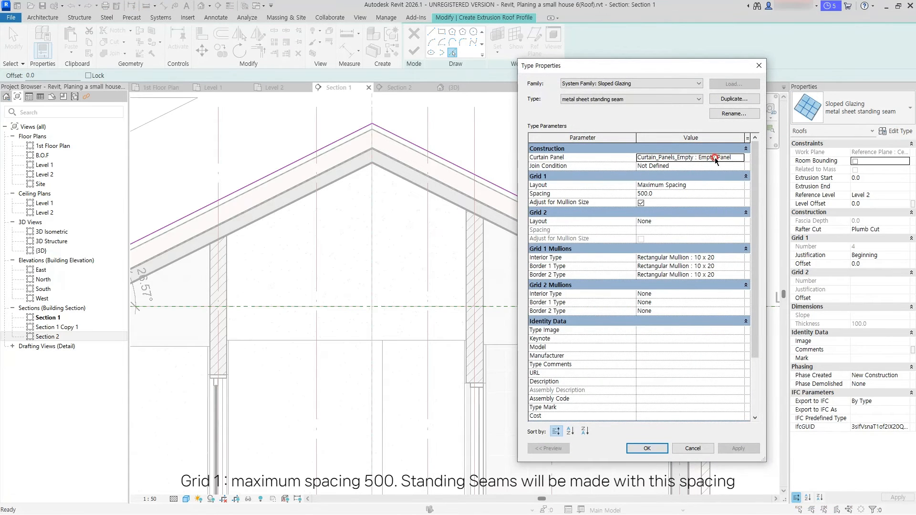
{"action": "left_click", "coordinate": [657, 448]}
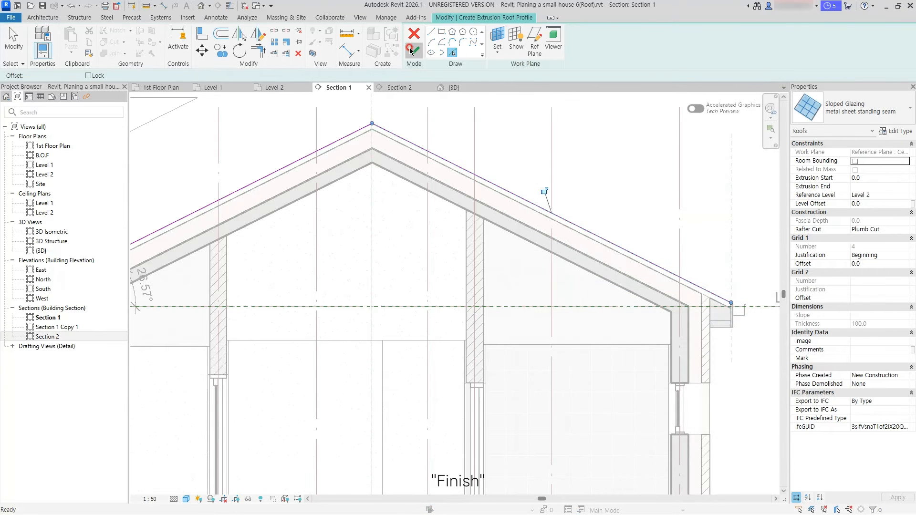
{"action": "left_click", "coordinate": [411, 50]}
Step: Select the standing seam roof together with the zink panel roof in Section 1 and temporarily isolate both
{"action": "middle_click_drag", "start_coordinate": [414, 165], "coordinate": [578, 149]}
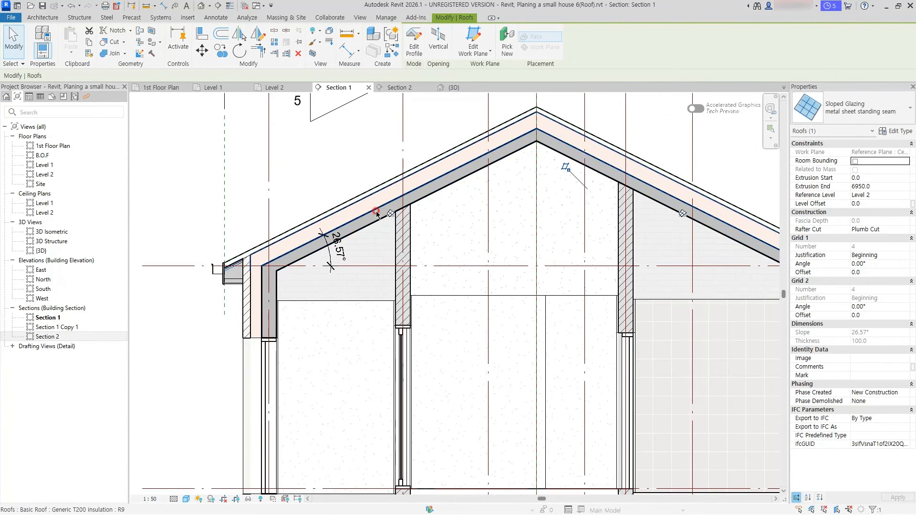
{"action": "middle_click_drag", "start_coordinate": [367, 216], "coordinate": [348, 240]}
{"action": "left_click", "coordinate": [459, 191], "text": "ctrl"}
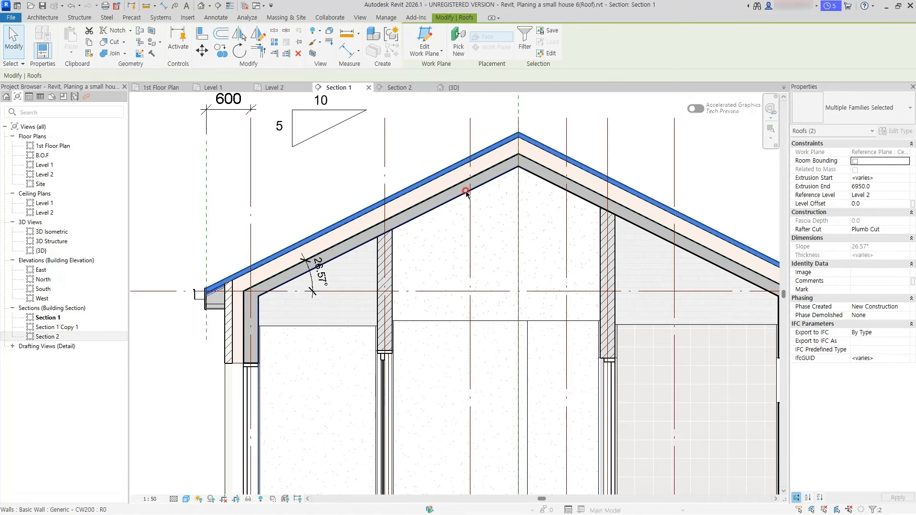
{"action": "key", "text": "h"}
{"action": "key", "text": "i"}
{"action": "left_click", "coordinate": [372, 252]}
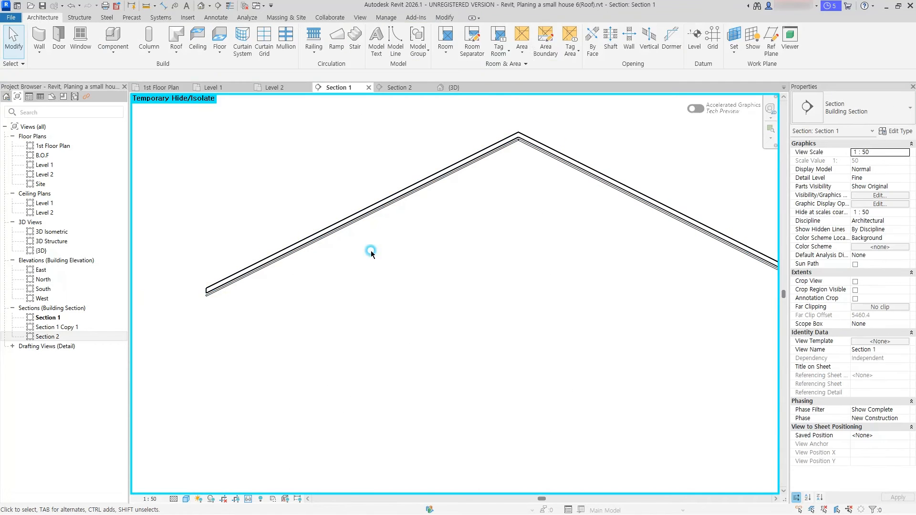
Step: Move the standing seam roof straight up so the base of its seams meets the zink panel roof's top surface at the ridge
{"action": "left_click", "coordinate": [213, 297]}
{"action": "scroll", "coordinate": [467, 186], "scroll_direction": "up", "scroll_amount": 4}
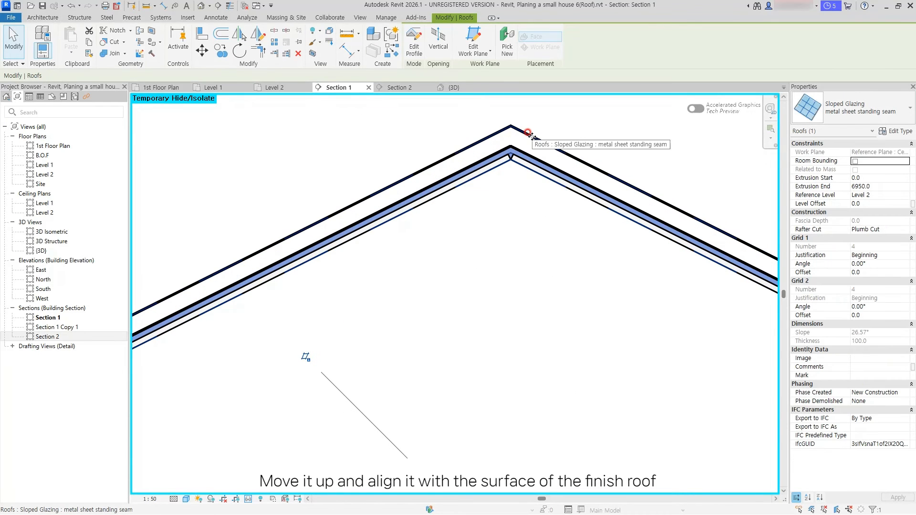
{"action": "key", "text": "v"}
{"action": "left_click", "coordinate": [512, 160]}
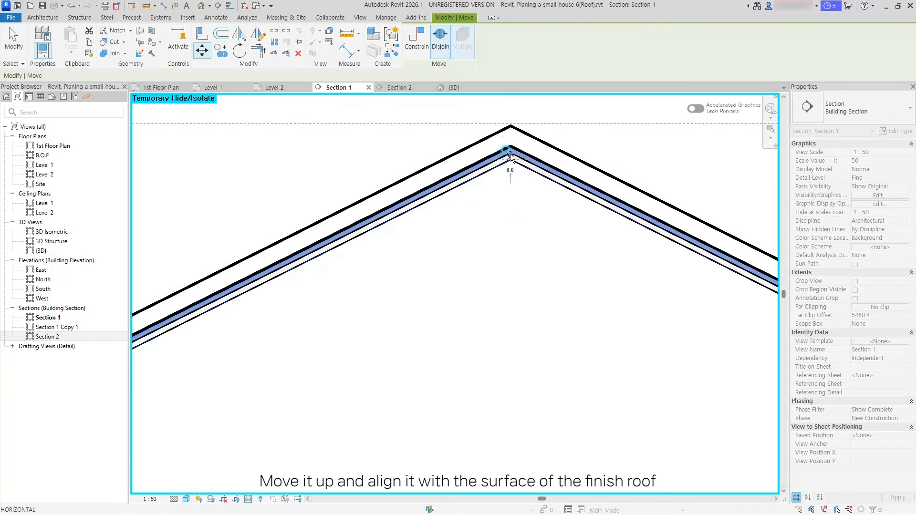
{"action": "left_click", "coordinate": [511, 126]}
{"action": "left_click", "coordinate": [518, 199]}
{"action": "scroll", "coordinate": [511, 215], "scroll_direction": "down", "scroll_amount": 5}
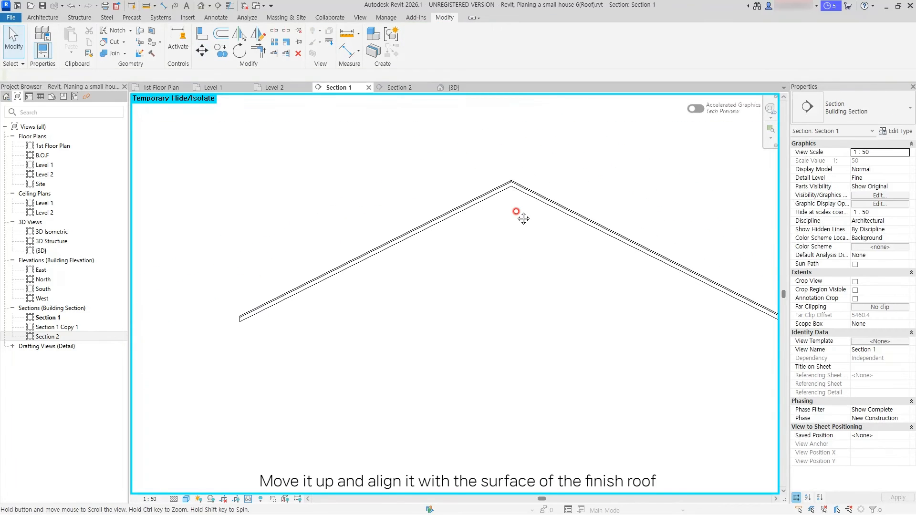
Step: Align the standing seam roof's extrusion end with the uncovered gable end of the zink panel roof in the 3D view
{"action": "left_click", "coordinate": [455, 91]}
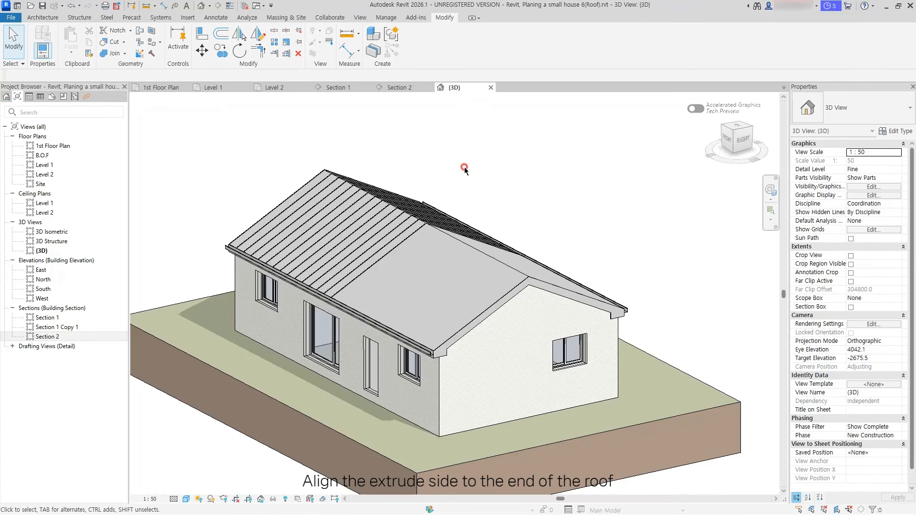
{"action": "scroll", "coordinate": [469, 268], "scroll_direction": "up", "scroll_amount": 6}
{"action": "scroll", "coordinate": [400, 282], "scroll_direction": "down", "scroll_amount": 5}
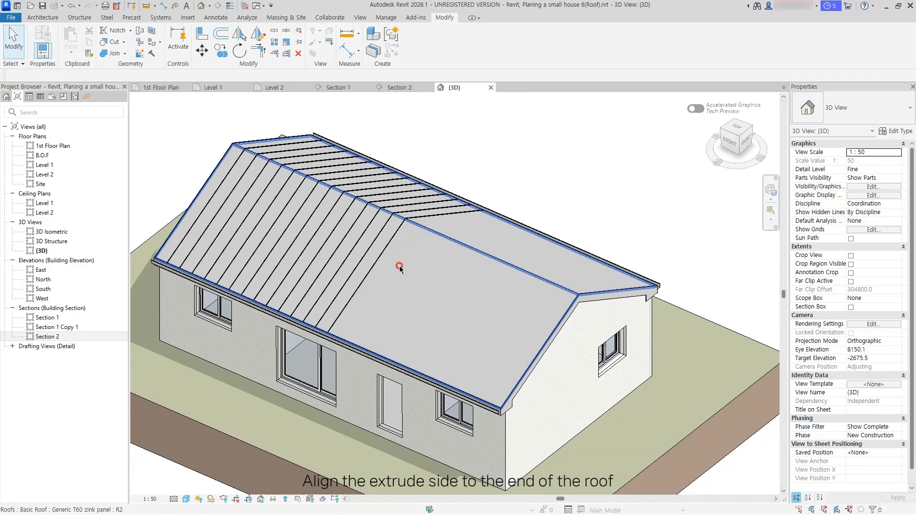
{"action": "scroll", "coordinate": [630, 287], "scroll_direction": "up", "scroll_amount": 8}
{"action": "key", "text": "a"}
{"action": "key", "text": "l"}
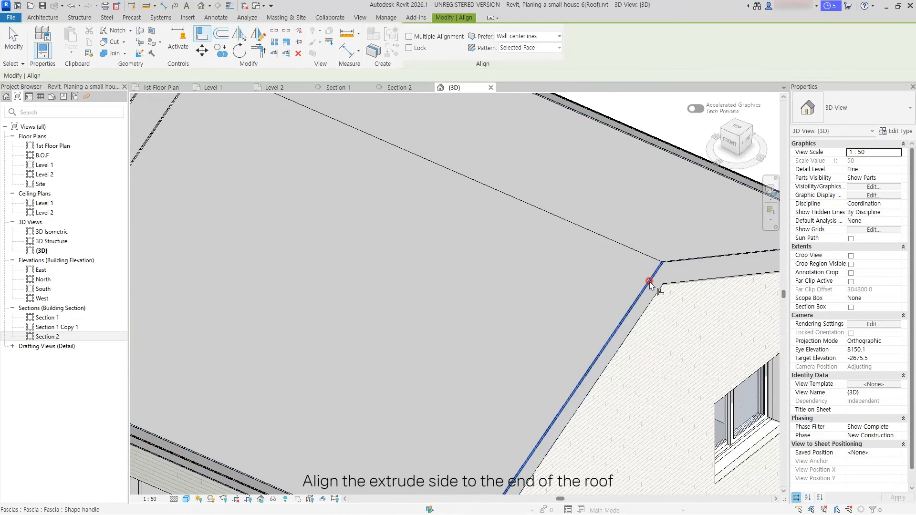
{"action": "middle_click_drag", "start_coordinate": [649, 282], "coordinate": [412, 231]}
{"action": "left_click", "coordinate": [412, 229]}
{"action": "scroll", "coordinate": [497, 291], "scroll_direction": "down", "scroll_amount": 4}
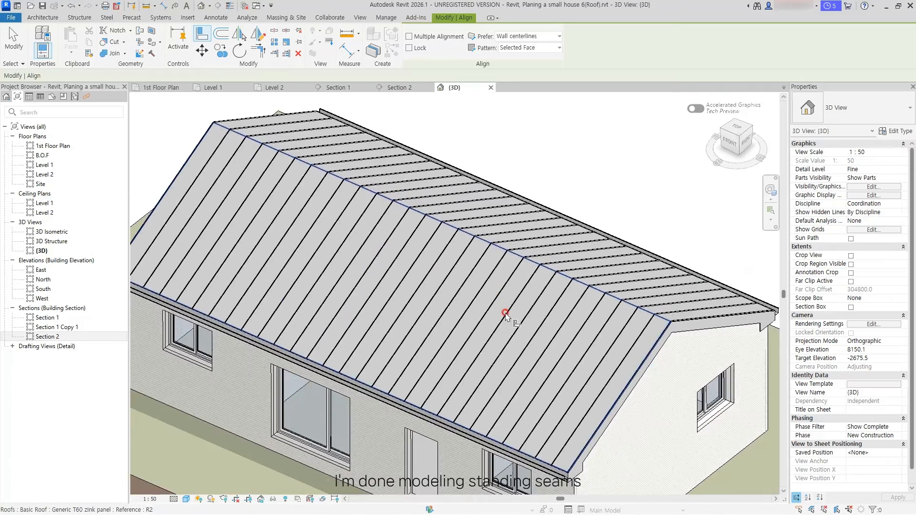
{"action": "middle_click_drag", "start_coordinate": [537, 302], "coordinate": [525, 256]}
{"action": "key", "text": "Escape"}
{"action": "middle_click_drag", "start_coordinate": [611, 291], "coordinate": [542, 305], "text": "shift"}
{"action": "middle_click_drag", "start_coordinate": [549, 351], "coordinate": [484, 329], "text": "shift"}
{"action": "middle_click_drag", "start_coordinate": [652, 253], "coordinate": [459, 143], "text": "shift"}
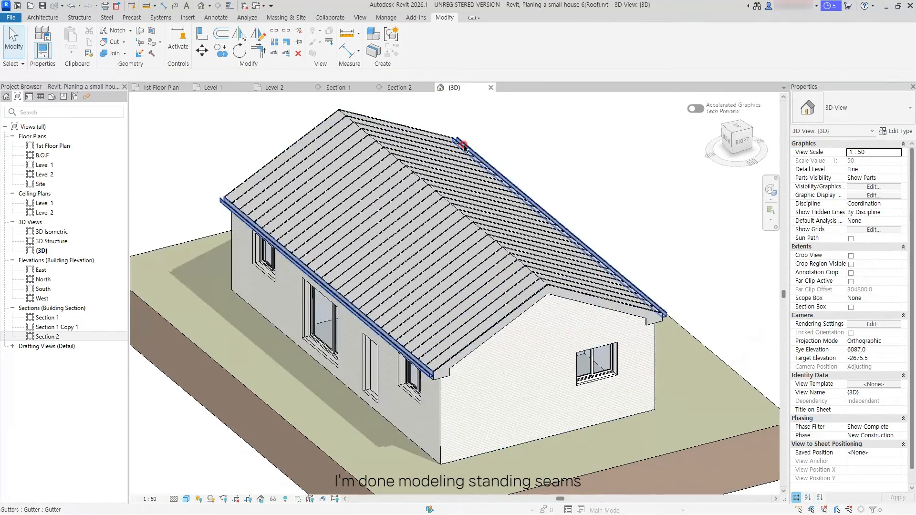
Step: Reset the temporary hide/isolate in Section 1 and frame the roof ridge
{"action": "left_click", "coordinate": [347, 91]}
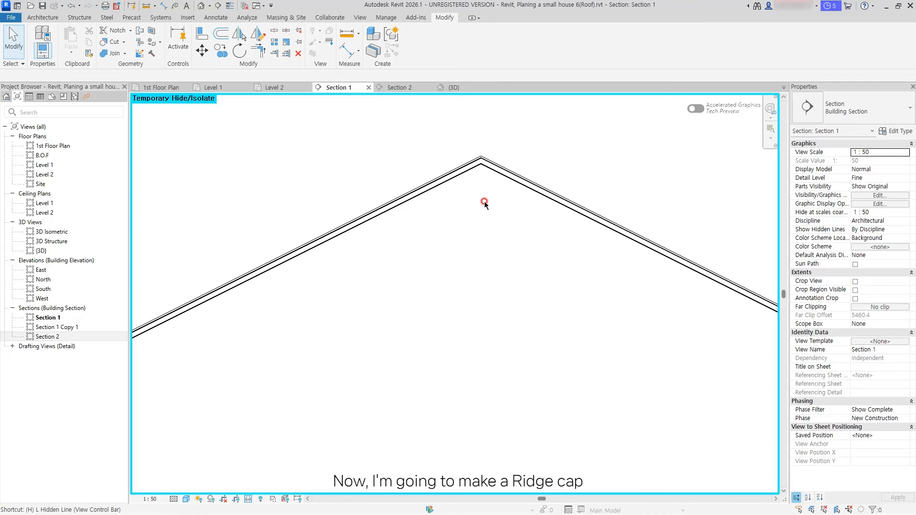
{"action": "key", "text": "r"}
{"action": "scroll", "coordinate": [507, 144], "scroll_direction": "up", "scroll_amount": 4}
{"action": "mouse_move", "coordinate": [455, 167]}
{"action": "middle_mouse_down"}
{"action": "mouse_move", "coordinate": [487, 196]}
{"action": "mouse_move", "coordinate": [452, 184]}
{"action": "middle_mouse_up"}
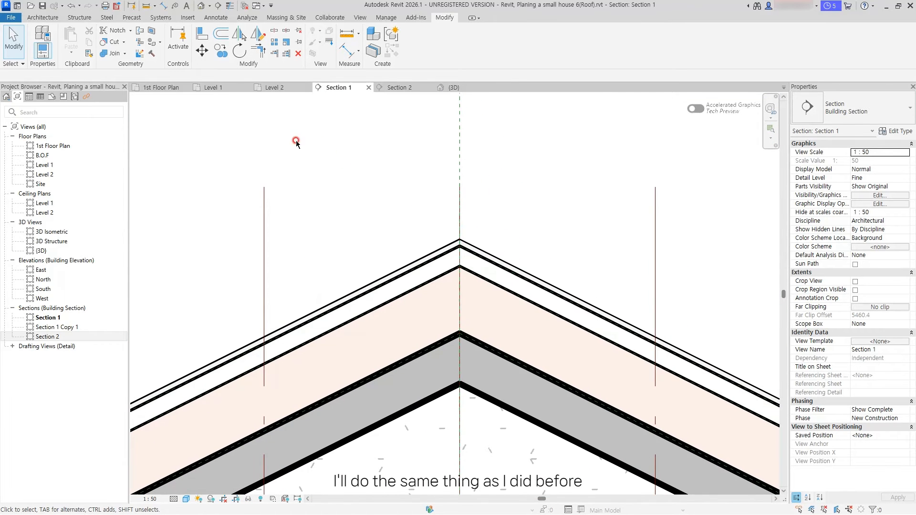
Step: Start another roof by extrusion in Section 1 on the Center left/right reference plane, with Level 2 and offset 0.0
{"action": "left_click", "coordinate": [42, 18]}
{"action": "left_click", "coordinate": [177, 52]}
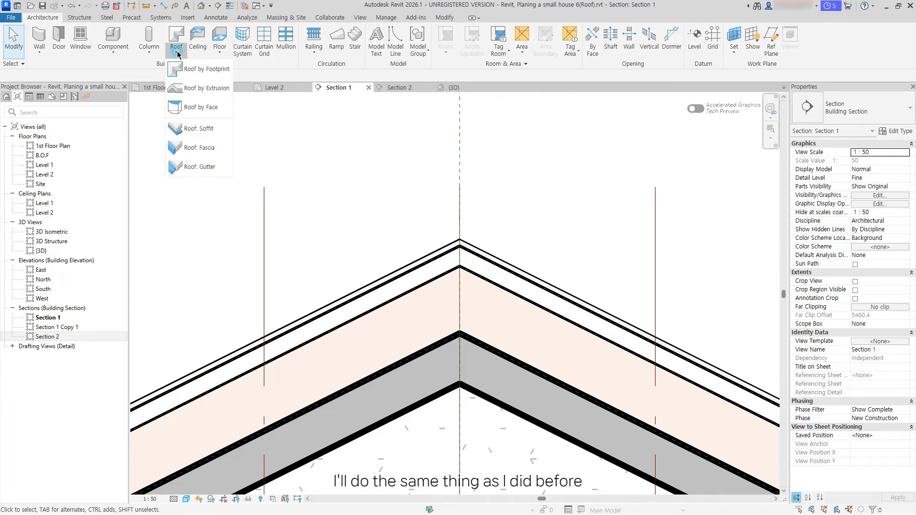
{"action": "left_click", "coordinate": [199, 89]}
{"action": "left_click", "coordinate": [323, 227]}
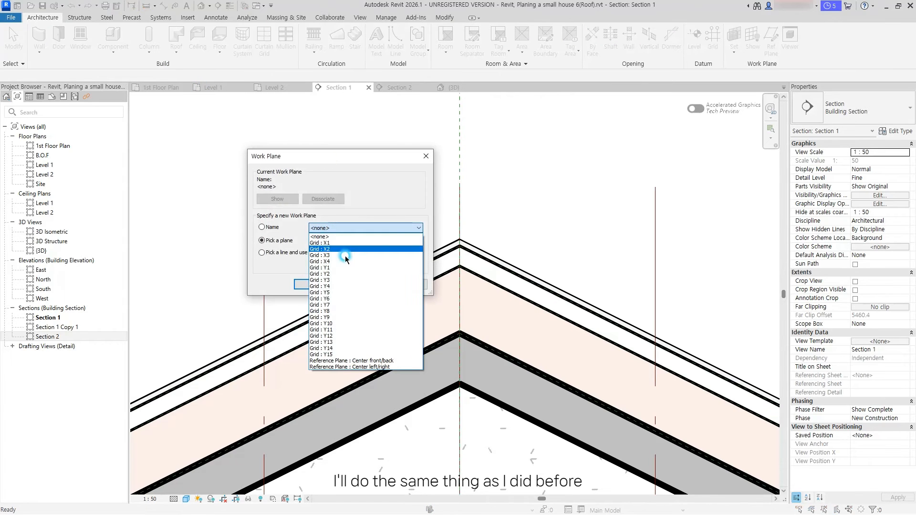
{"action": "left_click", "coordinate": [361, 368]}
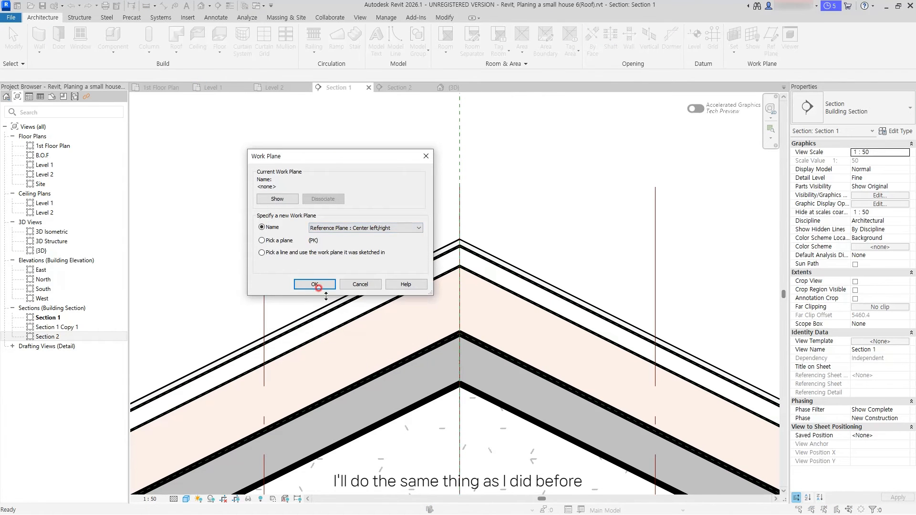
{"action": "left_click", "coordinate": [314, 285]}
{"action": "left_click", "coordinate": [451, 281]}
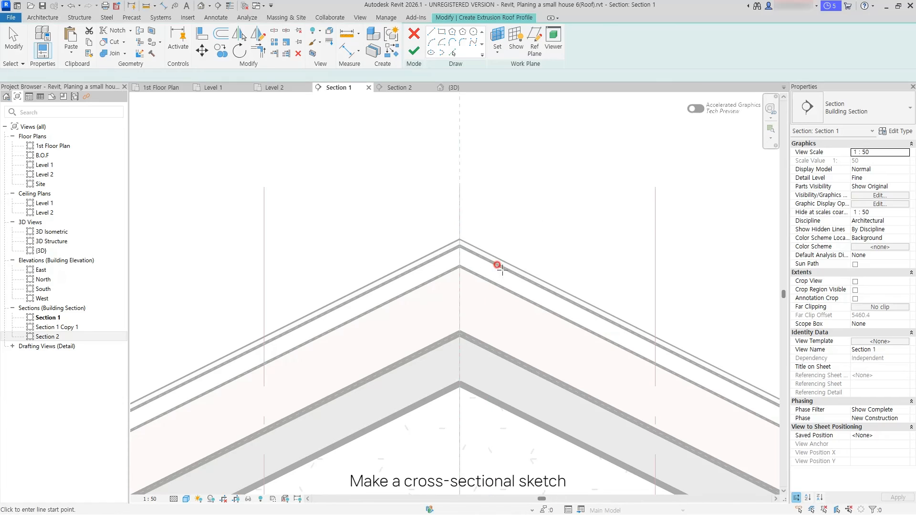
Step: Pick the standing seams' left upper edge and a vertical line offset 200 from the ridge centre, and trim the two profile lines to a corner
{"action": "left_click", "coordinate": [453, 54]}
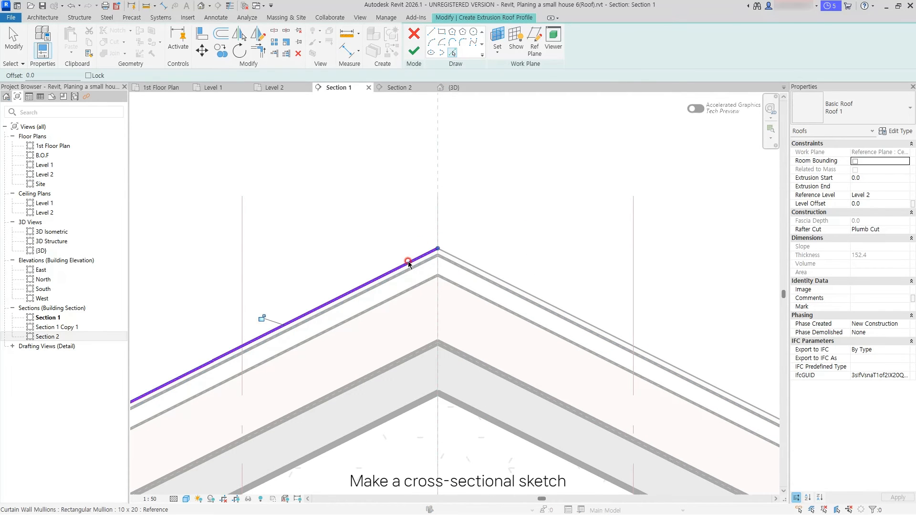
{"action": "middle_click_drag", "start_coordinate": [437, 165], "coordinate": [428, 179]}
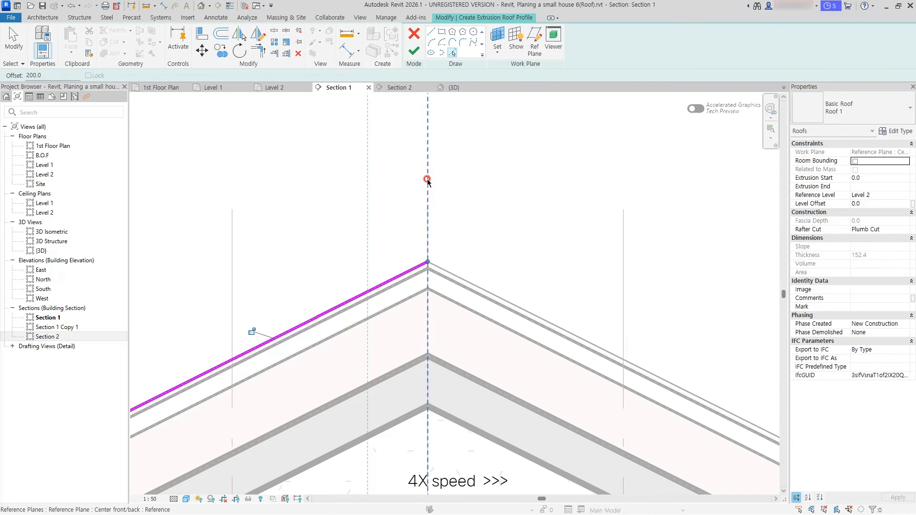
{"action": "left_click", "coordinate": [427, 178]}
{"action": "key", "text": "Escape"}
{"action": "scroll", "coordinate": [400, 315], "scroll_direction": "up", "scroll_amount": 1}
{"action": "key", "text": "t"}
{"action": "key", "text": "r"}
{"action": "left_click", "coordinate": [377, 277]}
{"action": "left_click", "coordinate": [364, 262]}
{"action": "key", "text": "Escape"}
{"action": "scroll", "coordinate": [382, 267], "scroll_direction": "up", "scroll_amount": 1}
Step: Copy the trimmed sloped profile line a small distance straight up and display the view with thin lines
{"action": "left_click", "coordinate": [411, 342]}
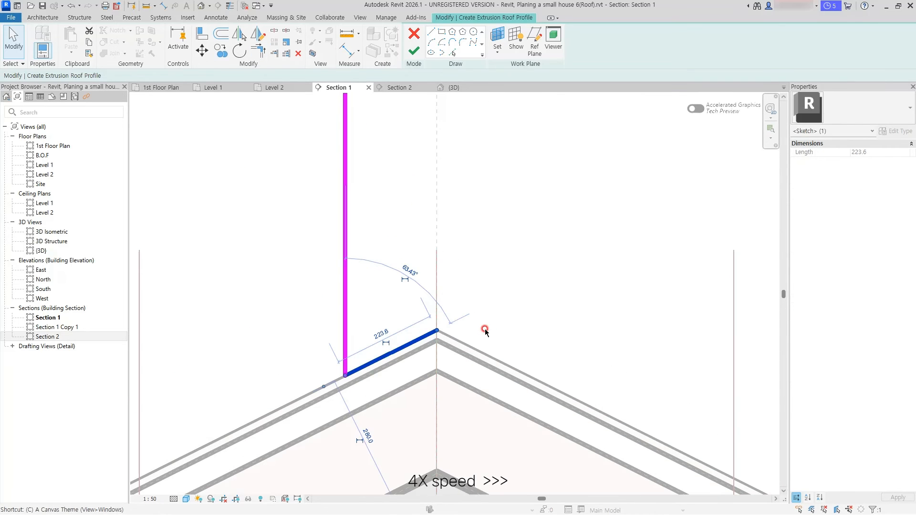
{"action": "key", "text": "c"}
{"action": "key", "text": "o"}
{"action": "left_click", "coordinate": [485, 329]}
{"action": "type", "text": "10"}
{"action": "key", "text": "Return"}
{"action": "key", "text": "Escape"}
{"action": "key", "text": "t"}
{"action": "key", "text": "l"}
{"action": "scroll", "coordinate": [434, 371], "scroll_direction": "up", "scroll_amount": 2}
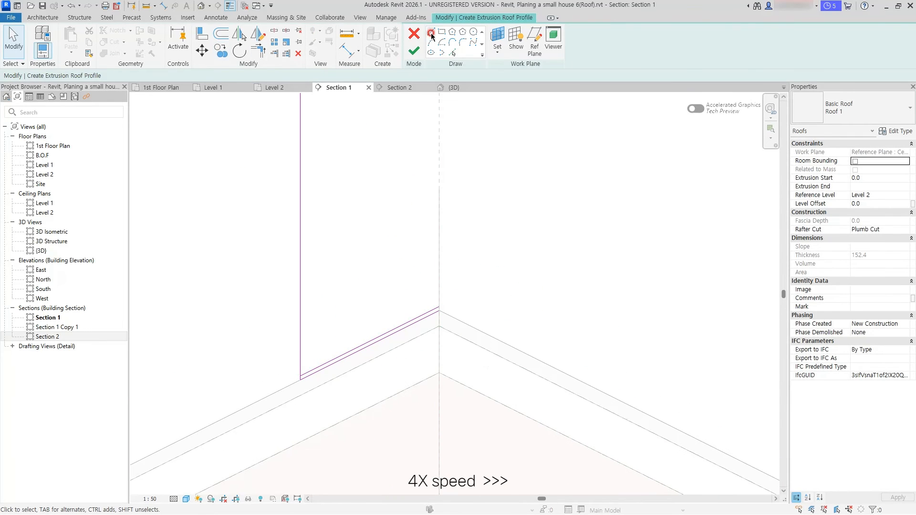
Step: Sketch a short vertical riser from the copied sloped line and a line parallel to the roof slope up to the ridge centre
{"action": "left_click", "coordinate": [432, 32]}
{"action": "left_click", "coordinate": [320, 366]}
{"action": "type", "text": "50"}
{"action": "key", "text": "Return"}
{"action": "left_click", "coordinate": [438, 292]}
{"action": "key", "text": "Escape"}
{"action": "key", "text": "Escape"}
Step: Trim the copied sloped line to the riser and to the outer vertical line, forming the stepped edge of the ridge cap
{"action": "scroll", "coordinate": [310, 390], "scroll_direction": "up", "scroll_amount": 7}
{"action": "key", "text": "t"}
{"action": "key", "text": "r"}
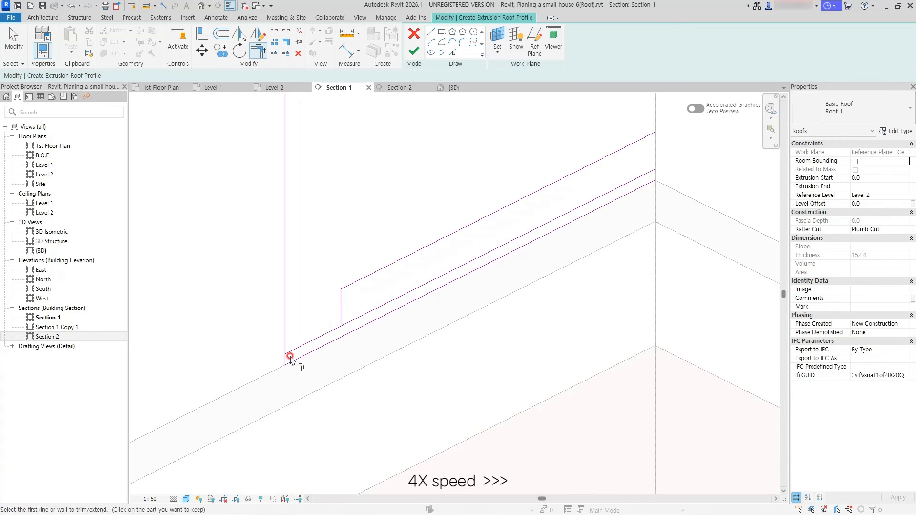
{"action": "left_click", "coordinate": [287, 358]}
{"action": "left_click", "coordinate": [334, 331]}
{"action": "middle_click_drag", "start_coordinate": [361, 328], "coordinate": [317, 375]}
{"action": "left_click", "coordinate": [296, 355]}
{"action": "left_click", "coordinate": [291, 370]}
{"action": "key", "text": "Escape"}
Step: Delete the original sloped line on the seam surface and the short vertical line at the ridge cap's outer end
{"action": "left_click", "coordinate": [410, 328]}
{"action": "key", "text": "Delete"}
{"action": "scroll", "coordinate": [407, 370], "scroll_direction": "down", "scroll_amount": 3}
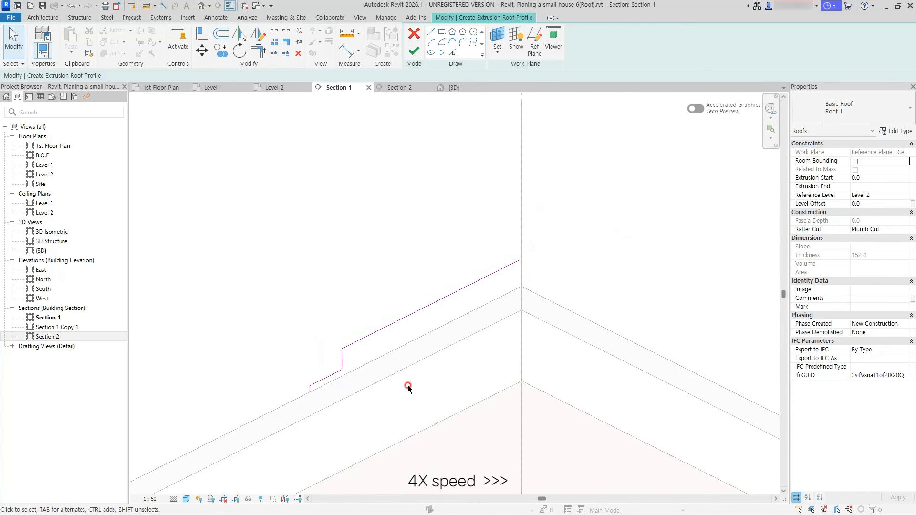
{"action": "scroll", "coordinate": [307, 401], "scroll_direction": "up", "scroll_amount": 4}
{"action": "left_click", "coordinate": [313, 379]}
{"action": "key", "text": "Delete"}
{"action": "scroll", "coordinate": [395, 389], "scroll_direction": "down", "scroll_amount": 5}
Step: Mirror the stepped half-profile about the vertical line through the ridge centre
{"action": "middle_click_drag", "start_coordinate": [493, 345], "coordinate": [446, 339]}
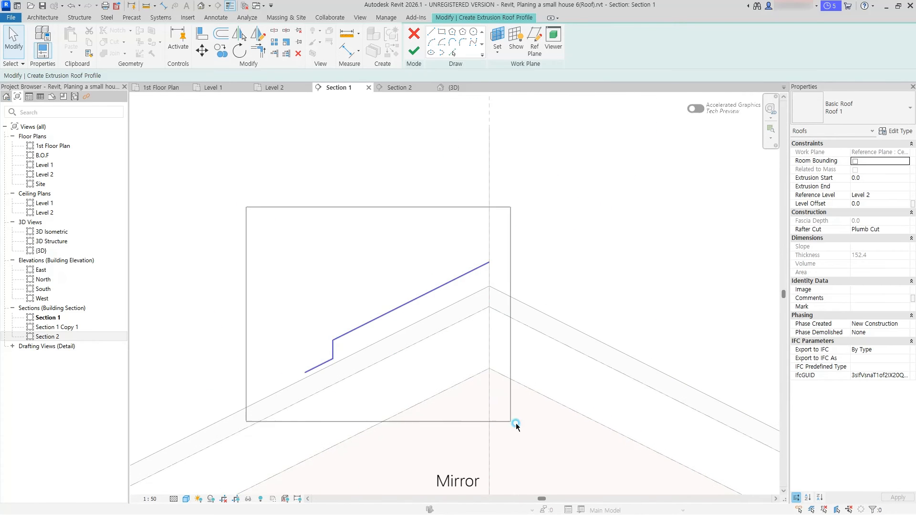
{"action": "left_click_drag", "start_coordinate": [516, 425], "coordinate": [513, 427]}
{"action": "key", "text": "m"}
{"action": "key", "text": "m"}
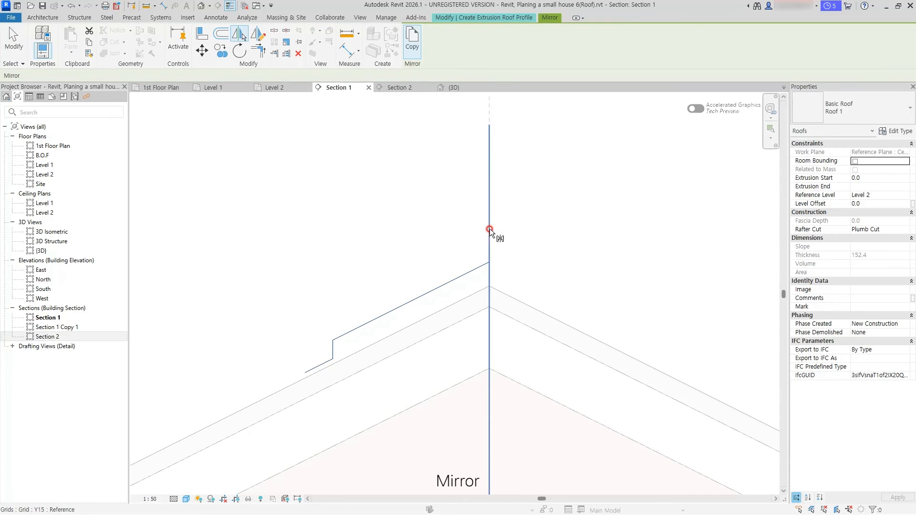
{"action": "left_click", "coordinate": [489, 229]}
{"action": "scroll", "coordinate": [502, 271], "scroll_direction": "down", "scroll_amount": 2}
{"action": "scroll", "coordinate": [502, 270], "scroll_direction": "down", "scroll_amount": 2}
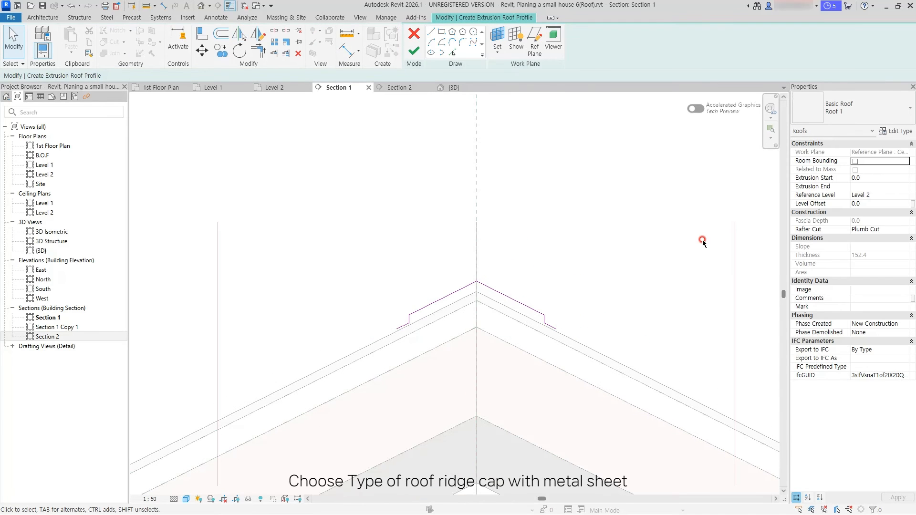
Step: Set the ridge cap roof's type to Basic Roof Generic metal sheet and finish the extrusion profile
{"action": "left_click", "coordinate": [900, 111]}
{"action": "scroll", "coordinate": [879, 168], "scroll_direction": "up", "scroll_amount": 5}
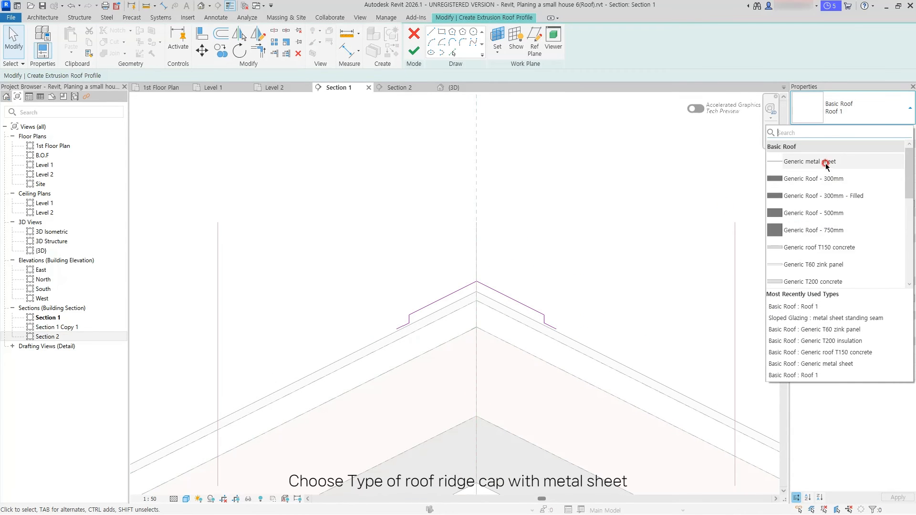
{"action": "left_click", "coordinate": [801, 162]}
{"action": "left_click", "coordinate": [414, 49]}
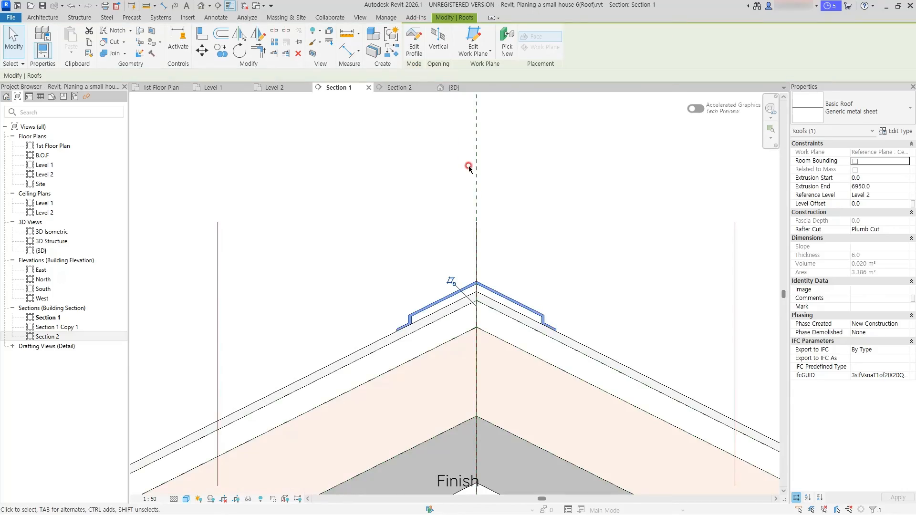
{"action": "scroll", "coordinate": [501, 334], "scroll_direction": "up", "scroll_amount": 2}
{"action": "scroll", "coordinate": [552, 276], "scroll_direction": "down", "scroll_amount": 3}
{"action": "middle_click_drag", "start_coordinate": [545, 269], "coordinate": [506, 232]}
{"action": "left_click", "coordinate": [540, 199]}
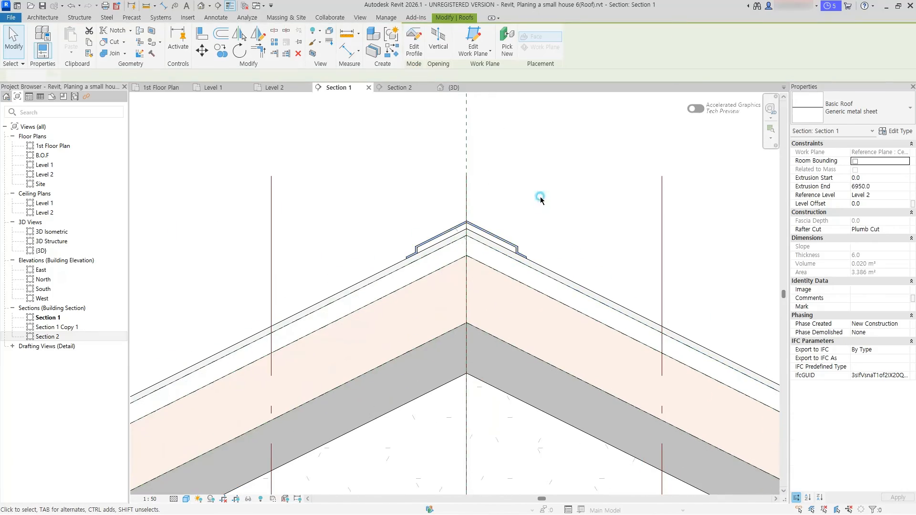
Step: In the 3D view, align the end of the ridge cap to the roof's gable edge so it spans the full ridge
{"action": "key", "text": "ctrl+Tab"}
{"action": "middle_click_drag", "start_coordinate": [538, 349], "coordinate": [424, 205], "text": "shift"}
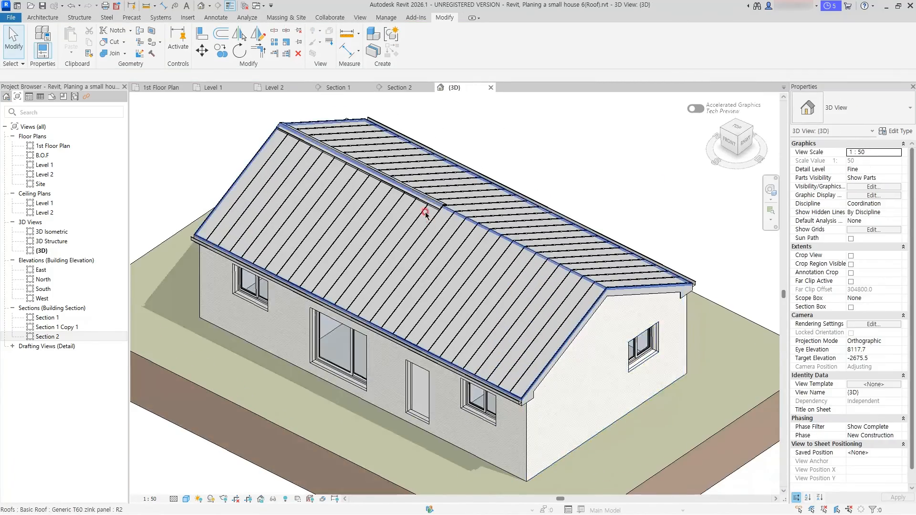
{"action": "scroll", "coordinate": [668, 310], "scroll_direction": "up", "scroll_amount": 6}
{"action": "key", "text": "a"}
{"action": "key", "text": "l"}
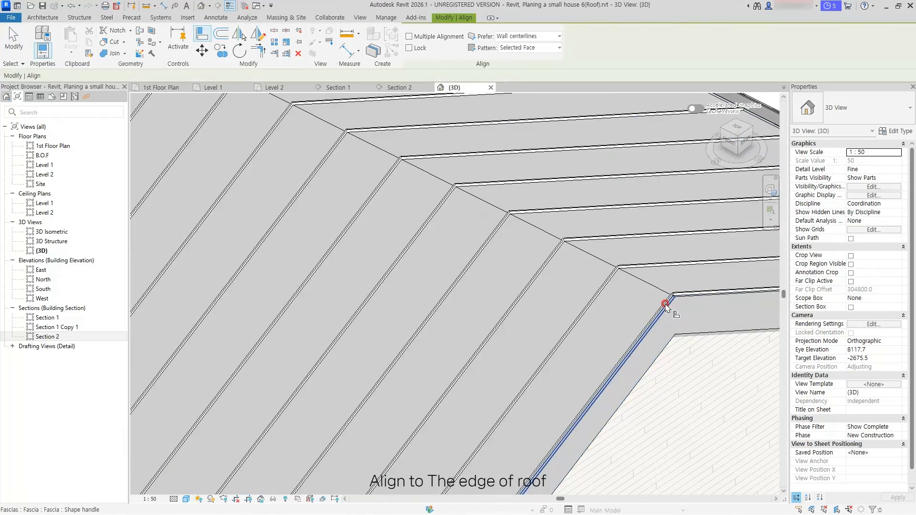
{"action": "scroll", "coordinate": [485, 297], "scroll_direction": "down", "scroll_amount": 3}
{"action": "scroll", "coordinate": [287, 170], "scroll_direction": "up", "scroll_amount": 3}
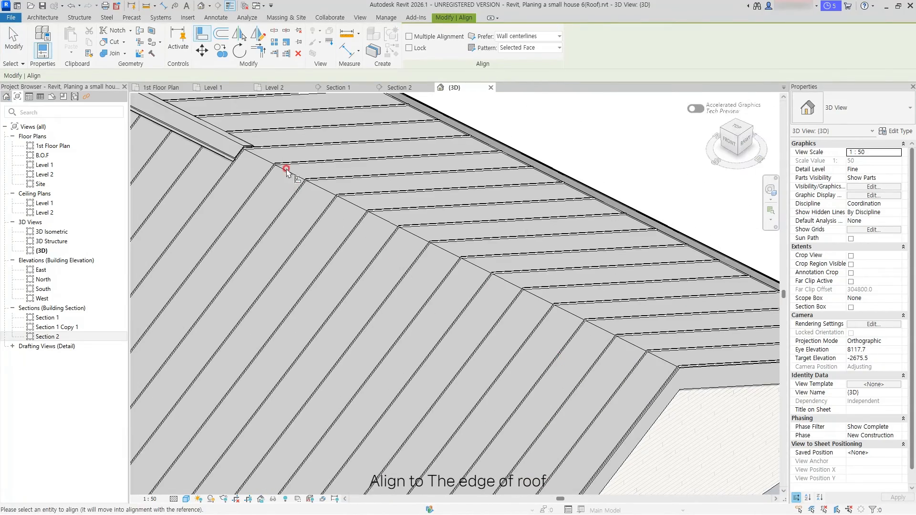
{"action": "left_click", "coordinate": [241, 148]}
{"action": "scroll", "coordinate": [462, 296], "scroll_direction": "down", "scroll_amount": 5}
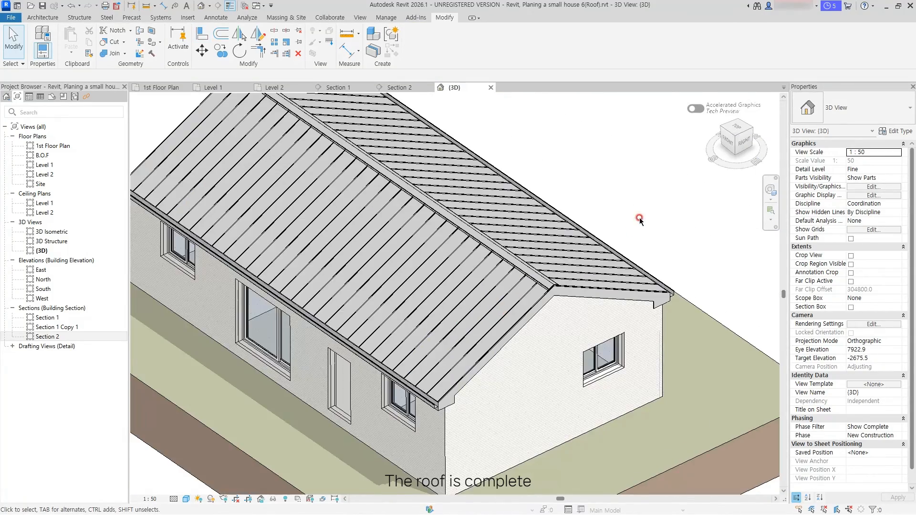
{"action": "middle_click_drag", "start_coordinate": [640, 218], "coordinate": [684, 227], "text": "shift"}
{"action": "scroll", "coordinate": [683, 227], "scroll_direction": "up", "scroll_amount": 1}
Step: In Section 1, draw a 65 mm diameter pipe vertically down from below the eave gutter and at an angle toward the outer wall
{"action": "left_click", "coordinate": [350, 91]}
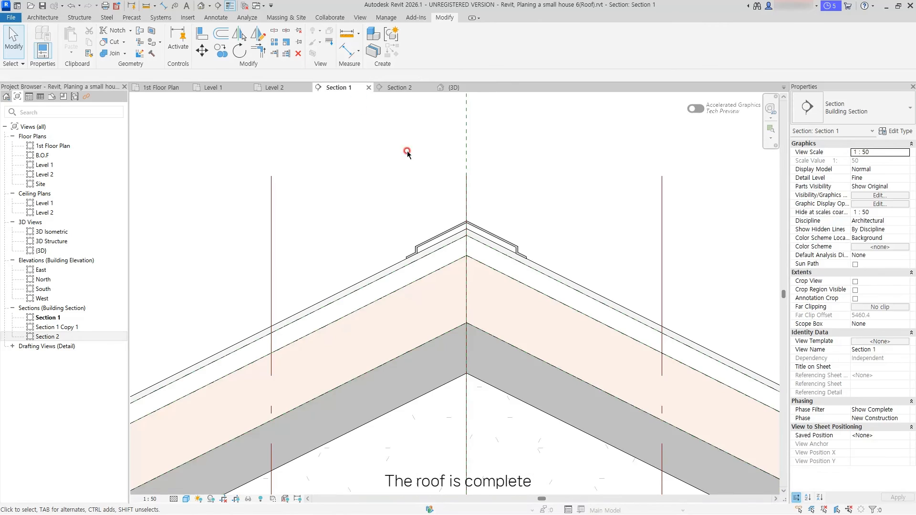
{"action": "scroll", "coordinate": [430, 182], "scroll_direction": "up", "scroll_amount": 4}
{"action": "middle_click_drag", "start_coordinate": [504, 339], "coordinate": [485, 302]}
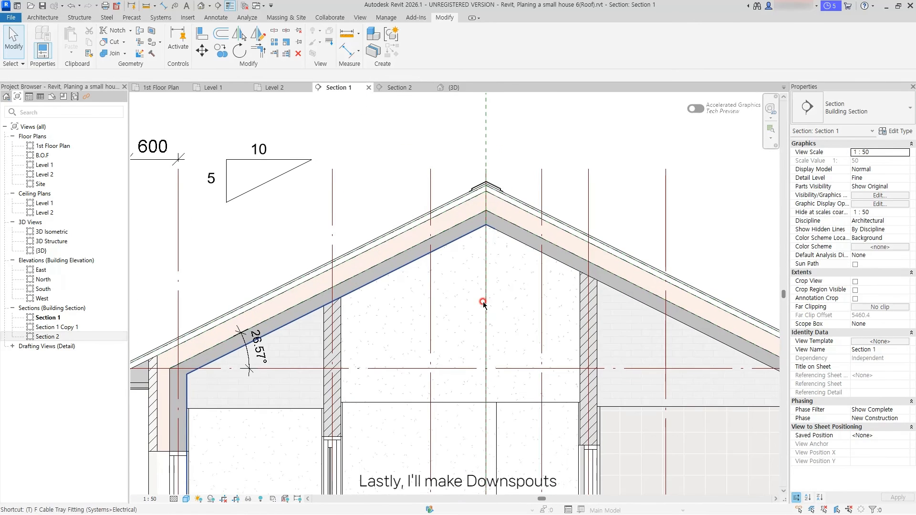
{"action": "scroll", "coordinate": [454, 266], "scroll_direction": "down", "scroll_amount": 3}
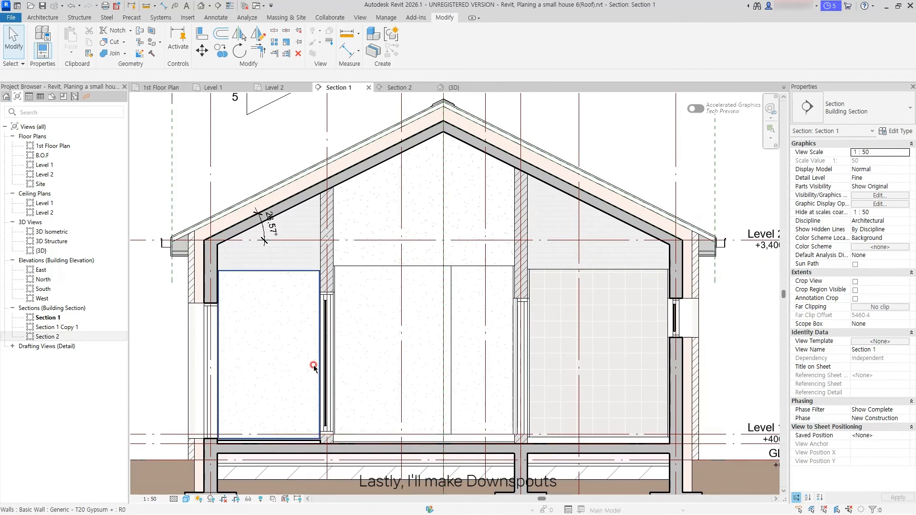
{"action": "scroll", "coordinate": [420, 386], "scroll_direction": "up", "scroll_amount": 2}
{"action": "scroll", "coordinate": [258, 273], "scroll_direction": "up", "scroll_amount": 4}
{"action": "scroll", "coordinate": [267, 287], "scroll_direction": "down", "scroll_amount": 2}
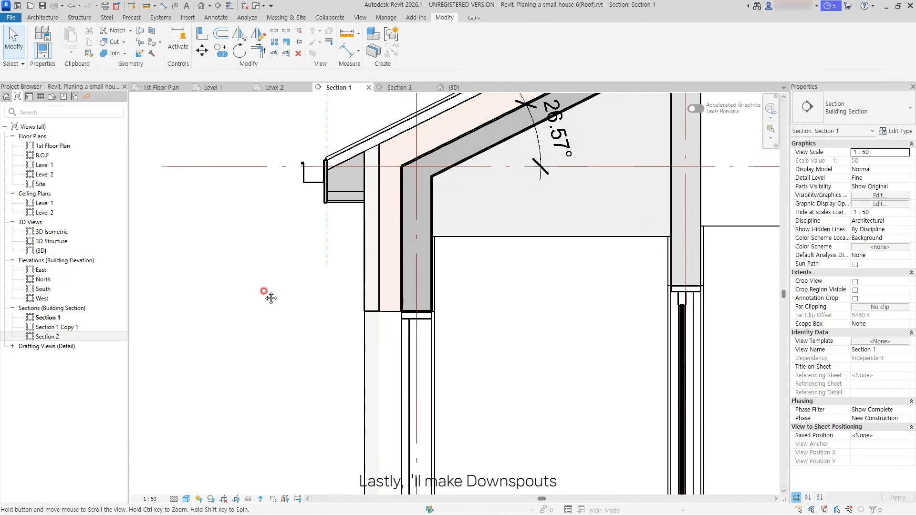
{"action": "left_click", "coordinate": [158, 17]}
{"action": "left_click", "coordinate": [464, 39]}
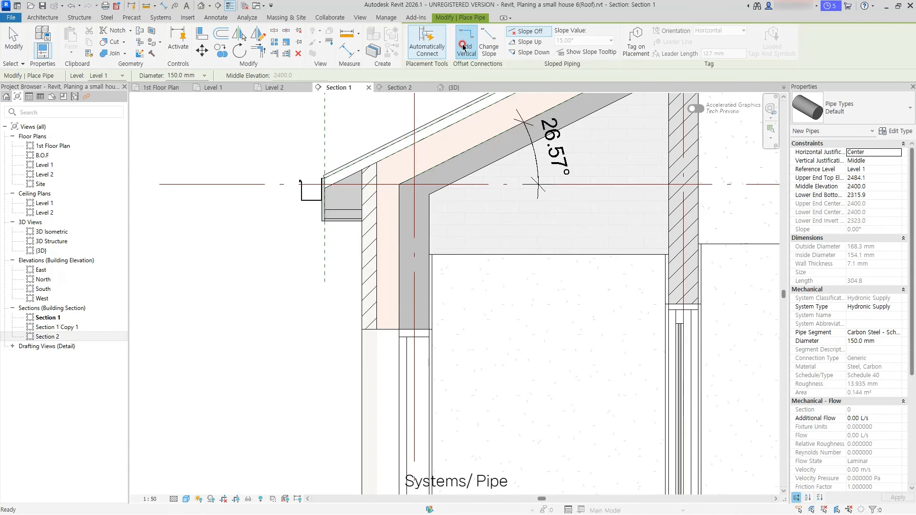
{"action": "left_click", "coordinate": [205, 76]}
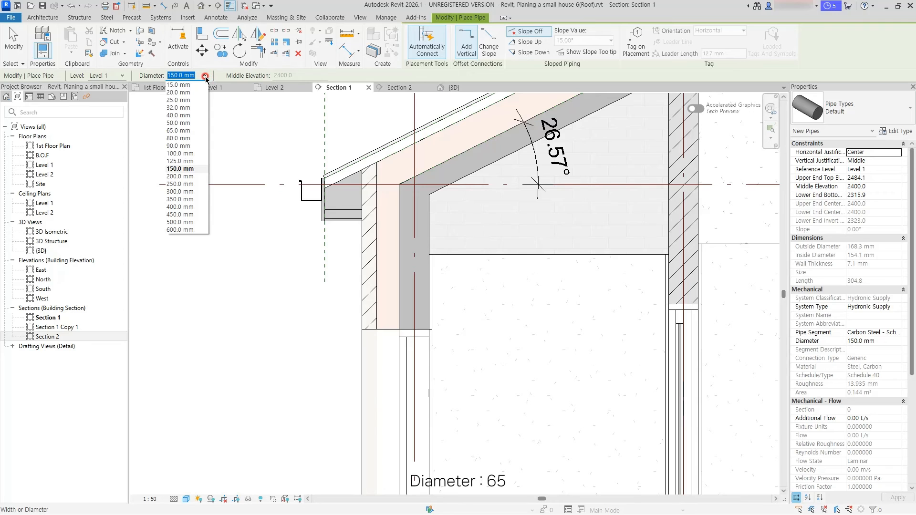
{"action": "left_click", "coordinate": [182, 130]}
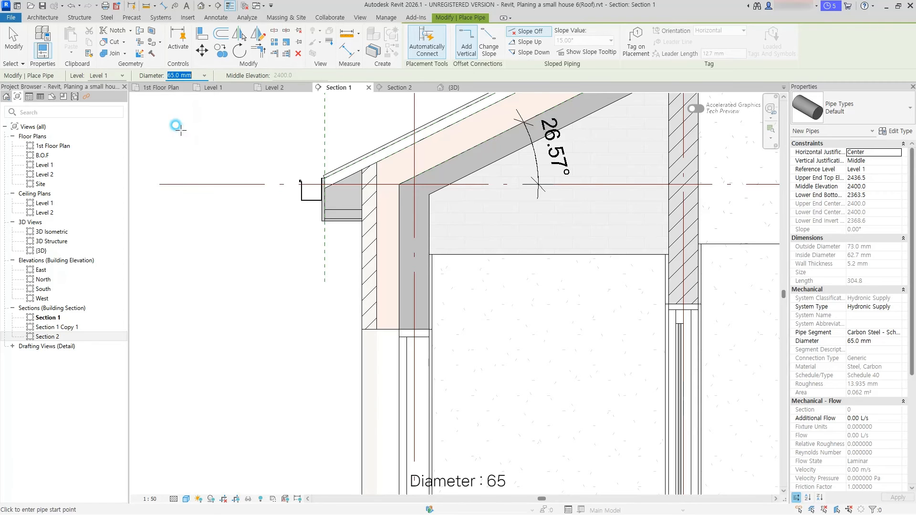
{"action": "scroll", "coordinate": [276, 183], "scroll_direction": "up", "scroll_amount": 4}
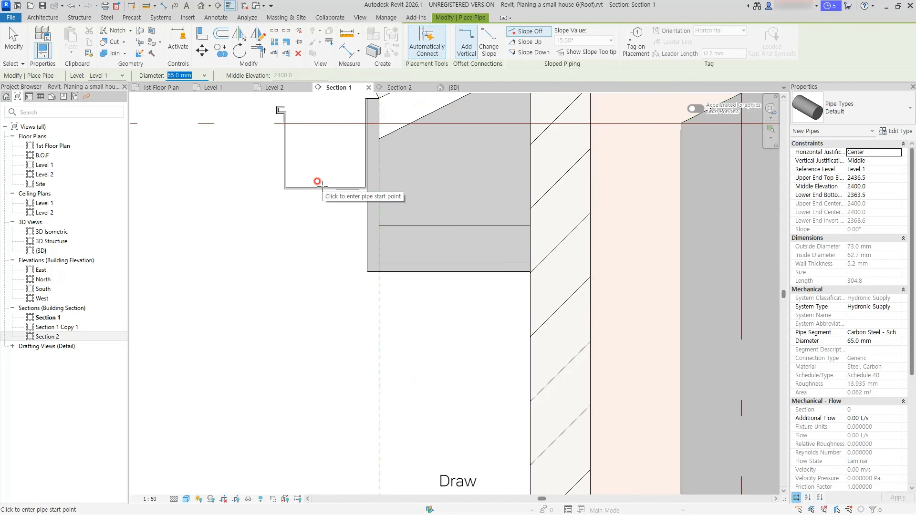
{"action": "left_click", "coordinate": [321, 197]}
{"action": "scroll", "coordinate": [319, 258], "scroll_direction": "down", "scroll_amount": 2}
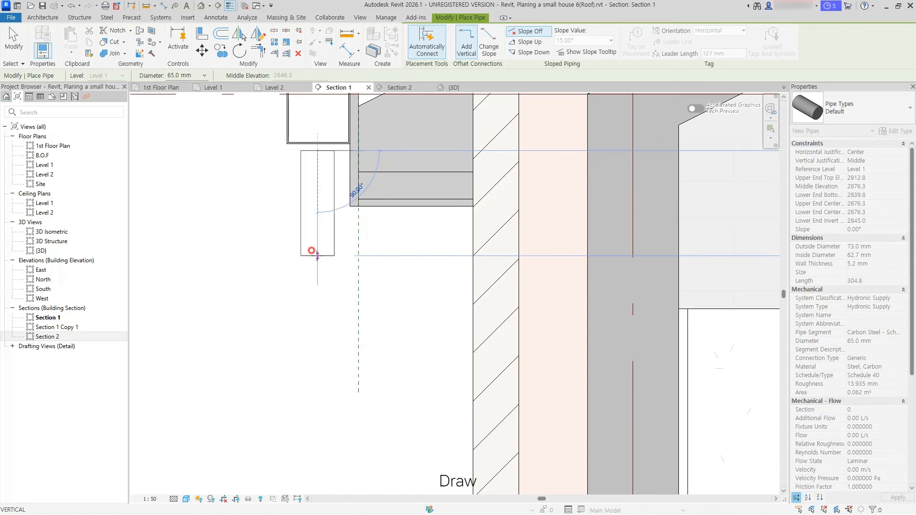
{"action": "left_click", "coordinate": [317, 252]}
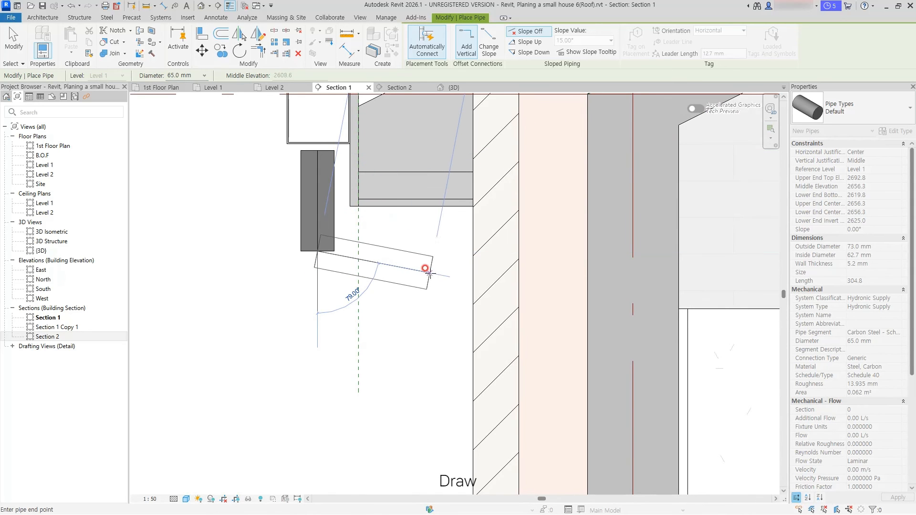
{"action": "left_click", "coordinate": [436, 273]}
Step: Continue the downspout pipe vertically down beside the outer wall to just above ground level and end the pipe run
{"action": "scroll", "coordinate": [436, 342], "scroll_direction": "down", "scroll_amount": 2}
{"action": "middle_click_drag", "start_coordinate": [435, 333], "coordinate": [431, 165]}
{"action": "scroll", "coordinate": [422, 286], "scroll_direction": "down", "scroll_amount": 4}
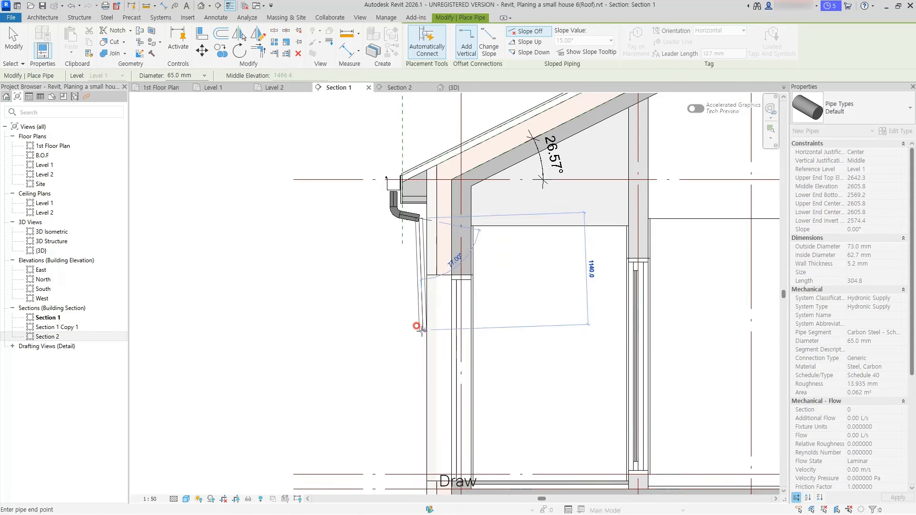
{"action": "middle_click_drag", "start_coordinate": [425, 330], "coordinate": [418, 242]}
{"action": "scroll", "coordinate": [413, 315], "scroll_direction": "up", "scroll_amount": 3}
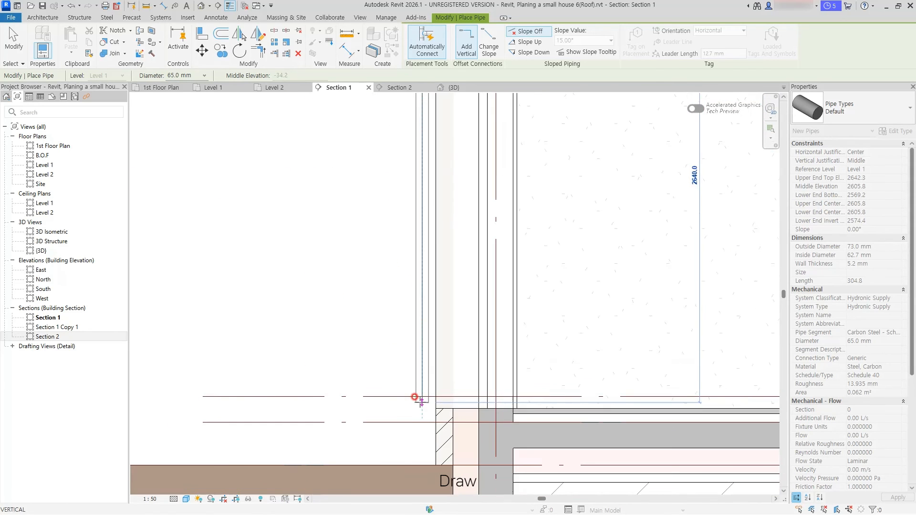
{"action": "left_click", "coordinate": [422, 455]}
{"action": "key", "text": "Escape"}
{"action": "key", "text": "Escape"}
Step: Align the downspout's upper pipe end with the underside of the gutter
{"action": "scroll", "coordinate": [377, 310], "scroll_direction": "down", "scroll_amount": 2}
{"action": "middle_click_drag", "start_coordinate": [368, 306], "coordinate": [405, 414]}
{"action": "scroll", "coordinate": [421, 151], "scroll_direction": "up", "scroll_amount": 7}
{"action": "key", "text": "a"}
{"action": "key", "text": "l"}
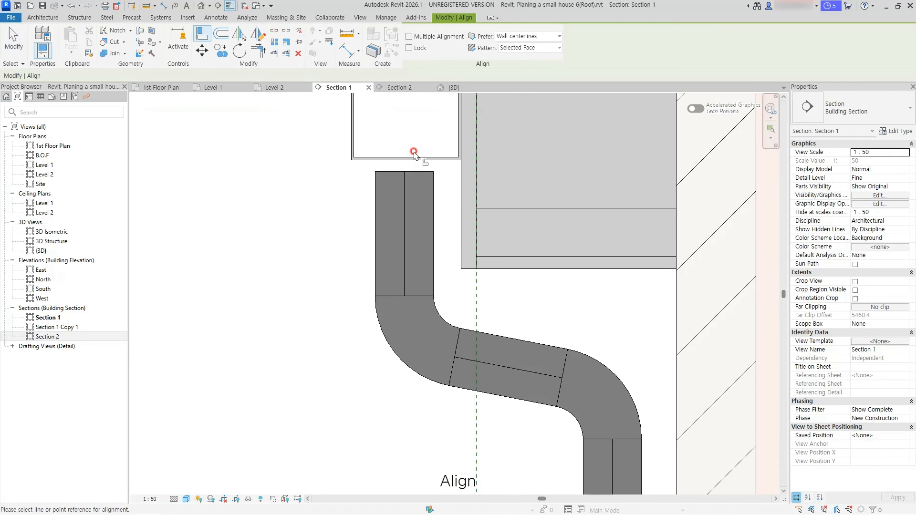
{"action": "left_click", "coordinate": [404, 171]}
{"action": "scroll", "coordinate": [342, 240], "scroll_direction": "down", "scroll_amount": 8}
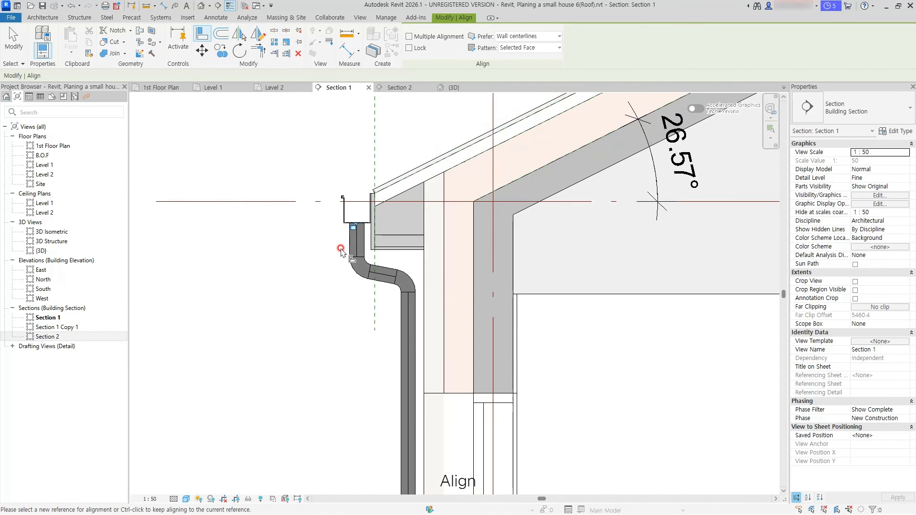
{"action": "key", "text": "Escape"}
{"action": "key", "text": "Escape"}
Step: Select the whole downspout run and move it along the gutter to grid X1 in the Level 2 plan
{"action": "middle_click_drag", "start_coordinate": [355, 301], "coordinate": [348, 241]}
{"action": "scroll", "coordinate": [348, 242], "scroll_direction": "down", "scroll_amount": 1}
{"action": "left_click", "coordinate": [366, 253]}
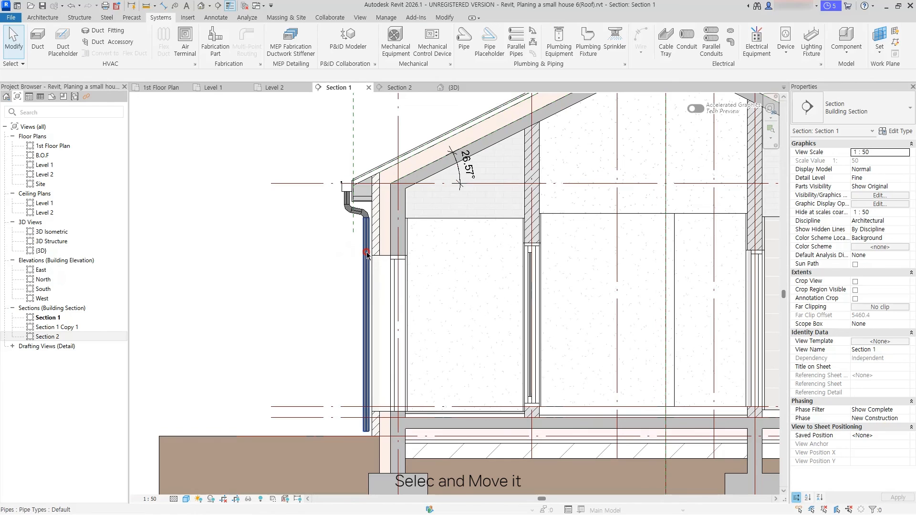
{"action": "left_click", "coordinate": [366, 253]}
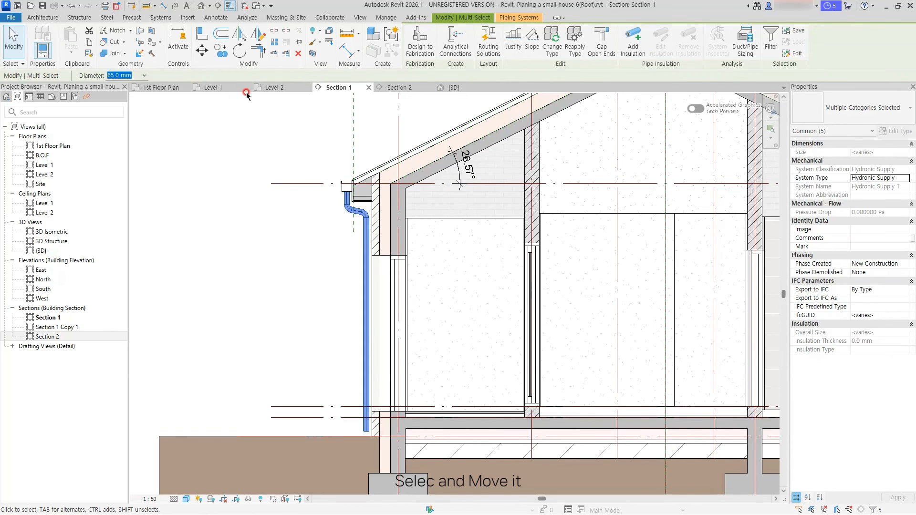
{"action": "left_click", "coordinate": [267, 88]}
{"action": "scroll", "coordinate": [509, 326], "scroll_direction": "up", "scroll_amount": 6}
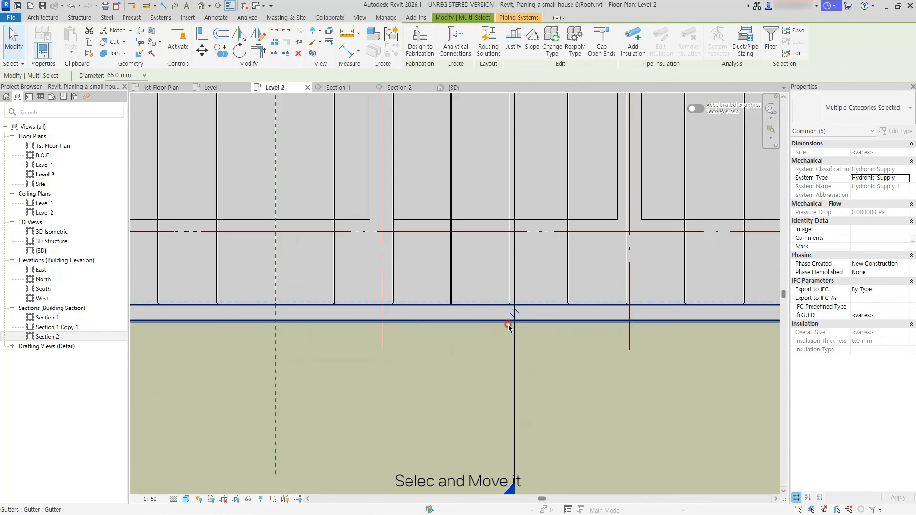
{"action": "scroll", "coordinate": [509, 326], "scroll_direction": "up", "scroll_amount": 4}
{"action": "key", "text": "m"}
{"action": "key", "text": "v"}
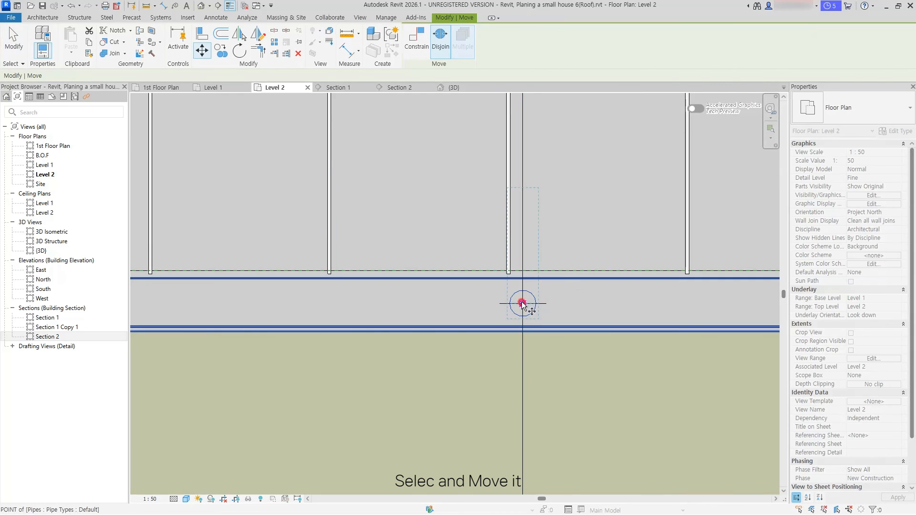
{"action": "left_click", "coordinate": [524, 304]}
{"action": "scroll", "coordinate": [403, 321], "scroll_direction": "down", "scroll_amount": 4}
{"action": "scroll", "coordinate": [326, 309], "scroll_direction": "up", "scroll_amount": 6}
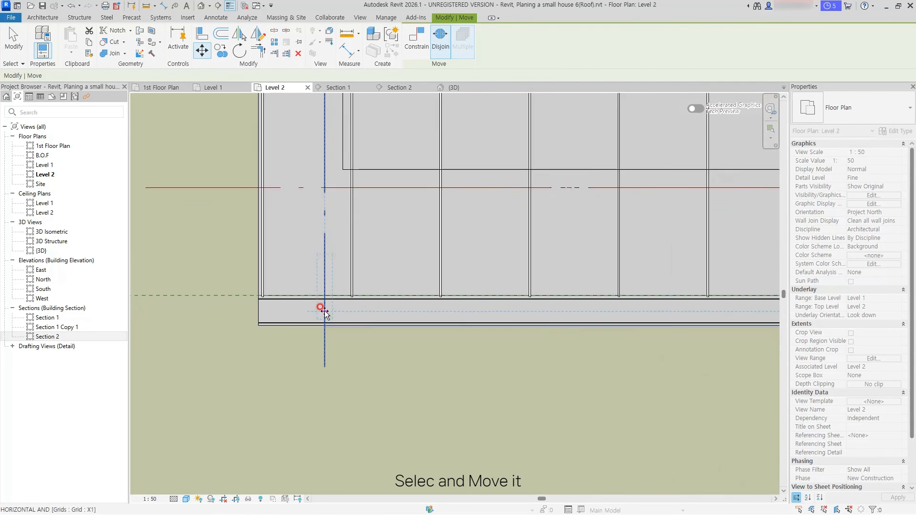
{"action": "left_click", "coordinate": [322, 307]}
Step: Copy the downspout from grid X1 to the outermost grid line at the other end of the same eave
{"action": "scroll", "coordinate": [414, 354], "scroll_direction": "down", "scroll_amount": 8}
{"action": "middle_click_drag", "start_coordinate": [415, 355], "coordinate": [308, 307]}
{"action": "scroll", "coordinate": [354, 325], "scroll_direction": "down", "scroll_amount": 2}
{"action": "scroll", "coordinate": [306, 315], "scroll_direction": "down", "scroll_amount": 1}
{"action": "scroll", "coordinate": [320, 315], "scroll_direction": "down", "scroll_amount": 1}
{"action": "key", "text": "c"}
{"action": "key", "text": "o"}
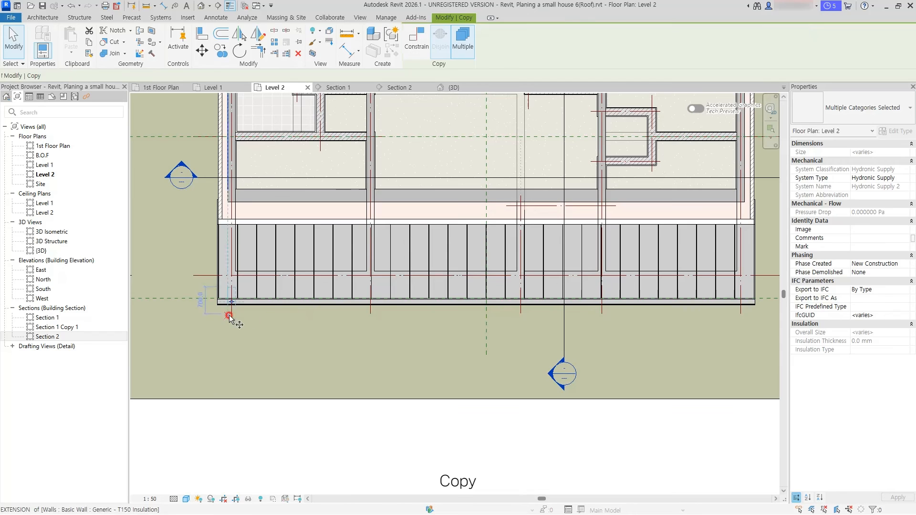
{"action": "left_click", "coordinate": [231, 313]}
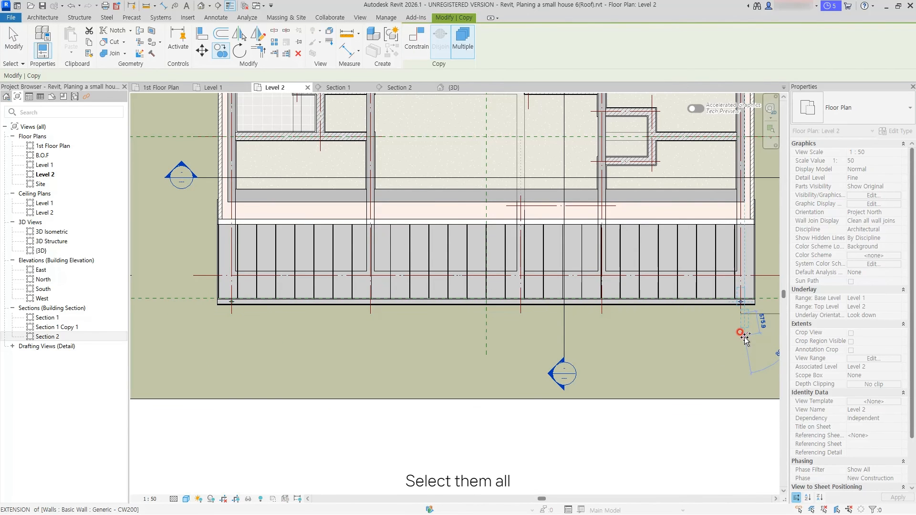
{"action": "key", "text": "Escape"}
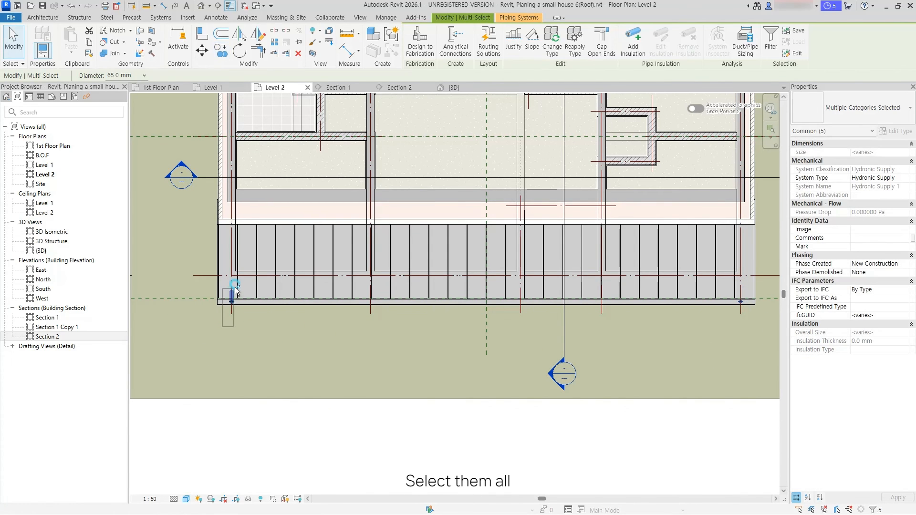
Step: Select both downspouts and mirror them about the Y2 centre line to the opposite eave
{"action": "scroll", "coordinate": [404, 325], "scroll_direction": "down", "scroll_amount": 1}
{"action": "middle_click_drag", "start_coordinate": [403, 325], "coordinate": [408, 389]}
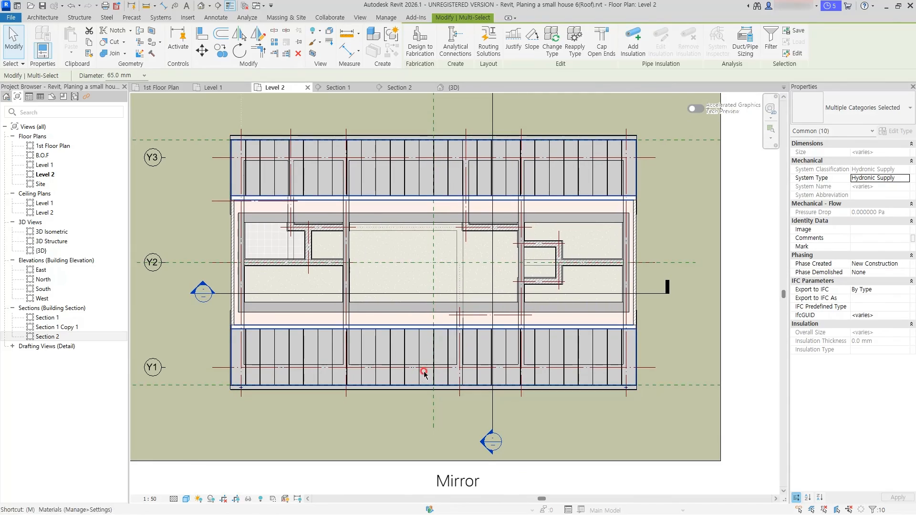
{"action": "key", "text": "m"}
{"action": "key", "text": "m"}
{"action": "left_click", "coordinate": [682, 262]}
{"action": "scroll", "coordinate": [678, 266], "scroll_direction": "up", "scroll_amount": 2}
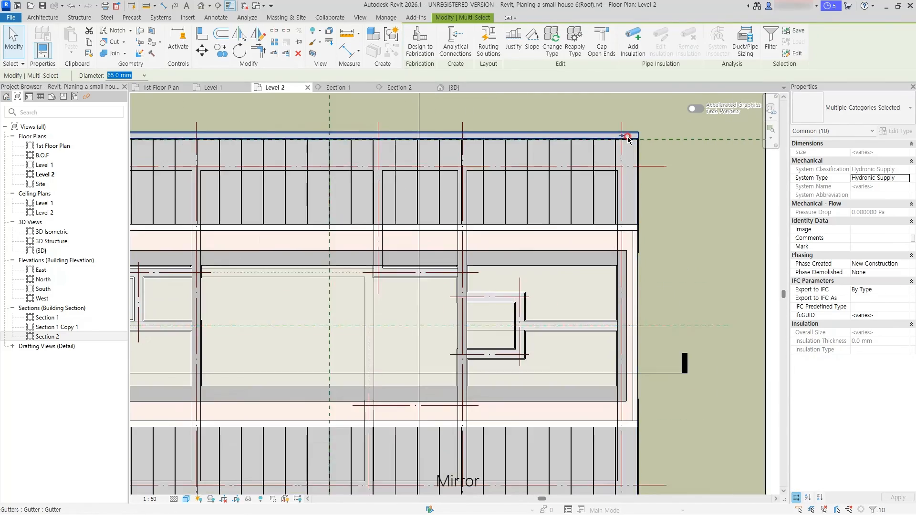
{"action": "scroll", "coordinate": [687, 282], "scroll_direction": "down", "scroll_amount": 3}
{"action": "key", "text": "Escape"}
{"action": "scroll", "coordinate": [650, 243], "scroll_direction": "down", "scroll_amount": 2}
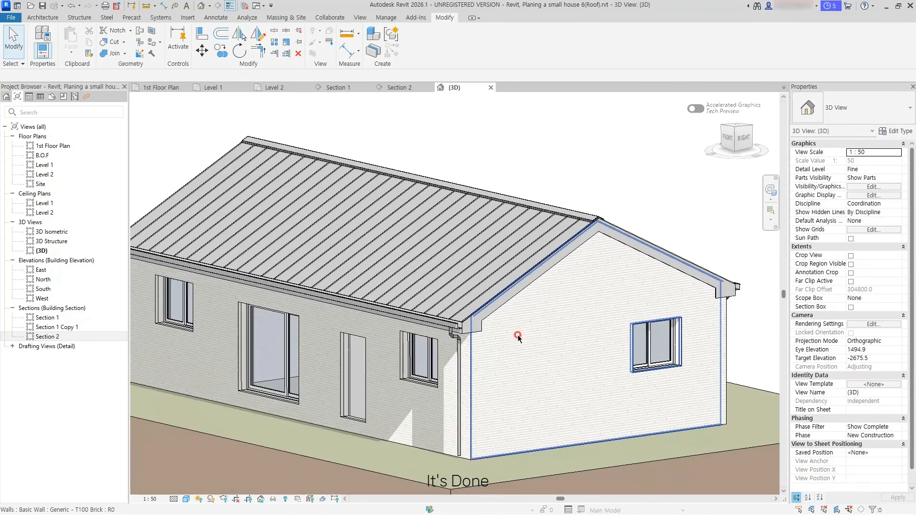
Step: Turn on the section box in the 3D view and select it
{"action": "middle_click_drag", "start_coordinate": [519, 337], "coordinate": [661, 397], "text": "shift"}
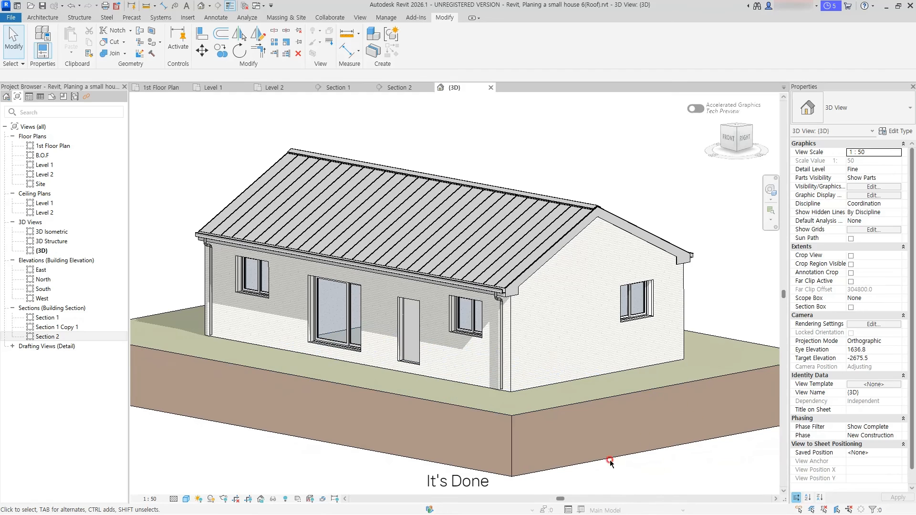
{"action": "scroll", "coordinate": [588, 389], "scroll_direction": "down", "scroll_amount": 3}
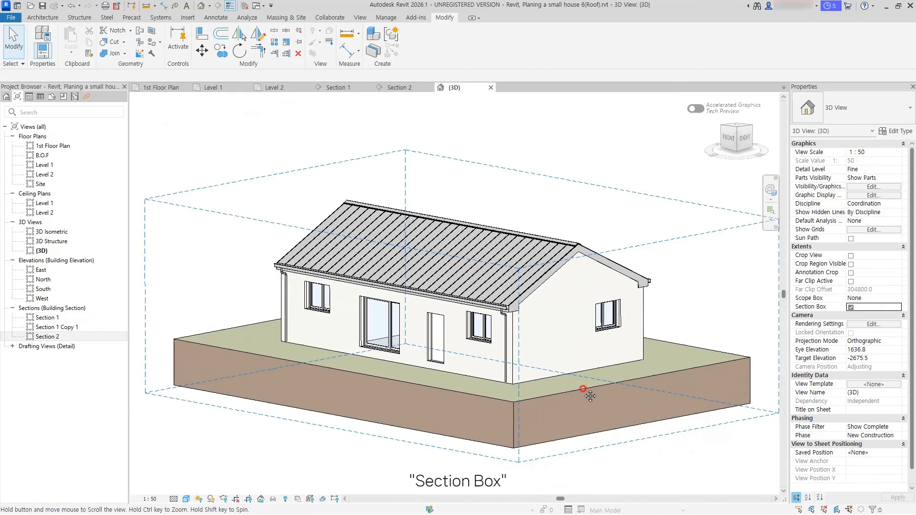
{"action": "middle_click_drag", "start_coordinate": [585, 389], "coordinate": [552, 377]}
{"action": "left_click", "coordinate": [627, 238]}
{"action": "middle_click_drag", "start_coordinate": [609, 252], "coordinate": [573, 330], "text": "shift"}
Step: Pull the section box's gable-end face into the house for a crosswise cut, and move that face back outside the site
{"action": "left_click_drag", "start_coordinate": [581, 389], "coordinate": [555, 365]}
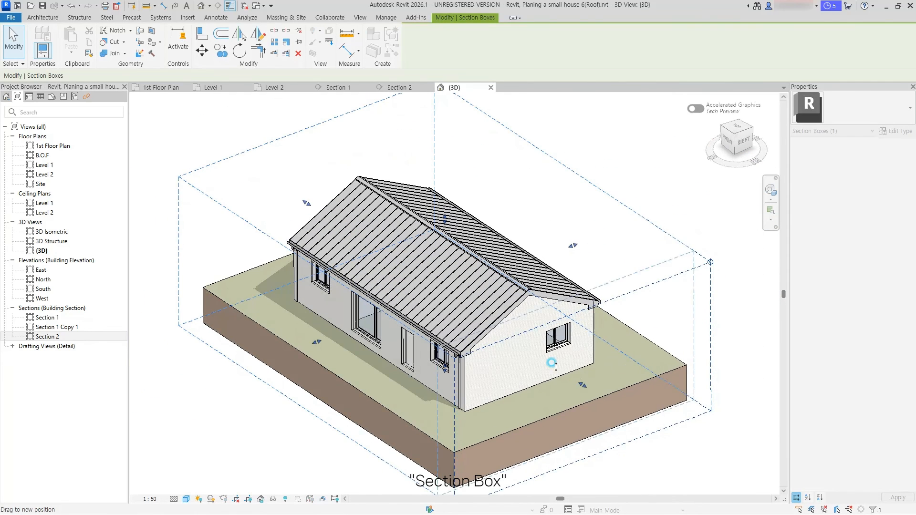
{"action": "left_click_drag", "start_coordinate": [495, 319], "coordinate": [469, 310]}
{"action": "left_click", "coordinate": [517, 412]}
{"action": "middle_click_drag", "start_coordinate": [517, 412], "coordinate": [509, 464], "text": "shift"}
{"action": "scroll", "coordinate": [482, 393], "scroll_direction": "up", "scroll_amount": 2}
{"action": "scroll", "coordinate": [511, 458], "scroll_direction": "down", "scroll_amount": 5}
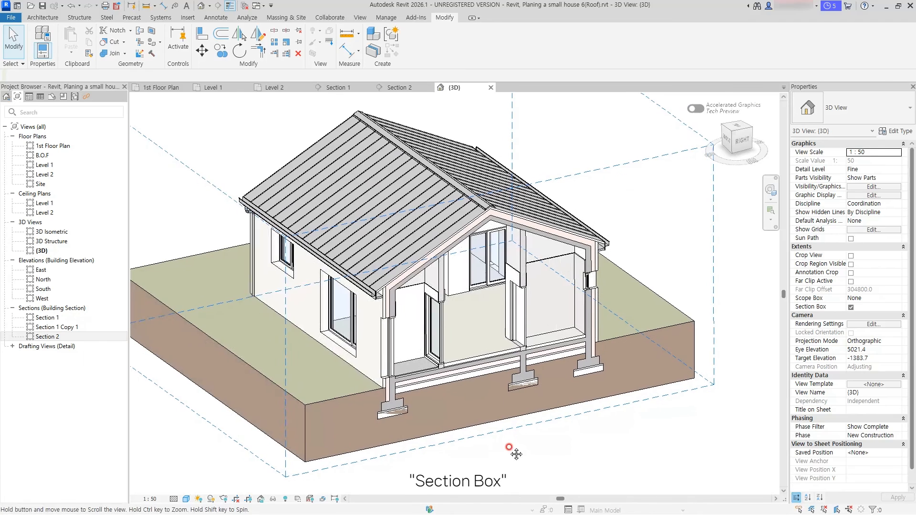
{"action": "scroll", "coordinate": [600, 358], "scroll_direction": "up", "scroll_amount": 4}
{"action": "scroll", "coordinate": [578, 218], "scroll_direction": "down", "scroll_amount": 3}
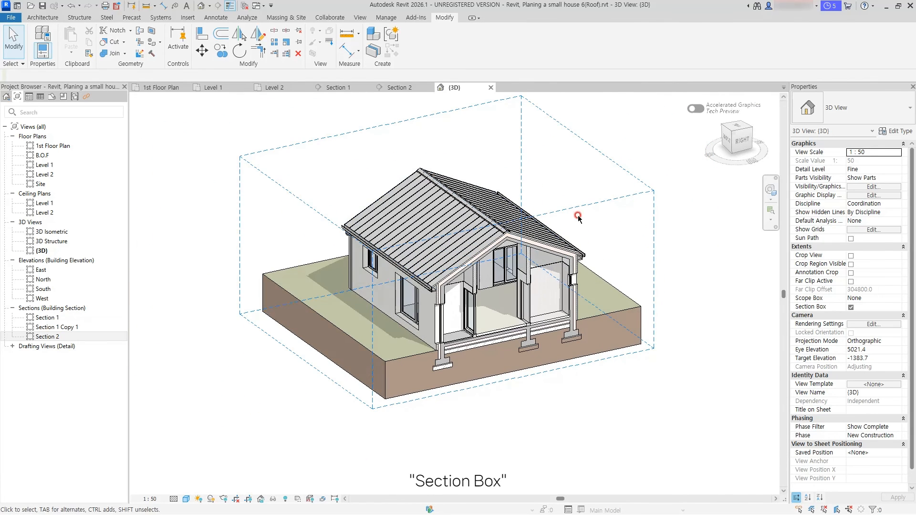
{"action": "left_click", "coordinate": [575, 210]}
{"action": "left_click_drag", "start_coordinate": [513, 300], "coordinate": [613, 422]}
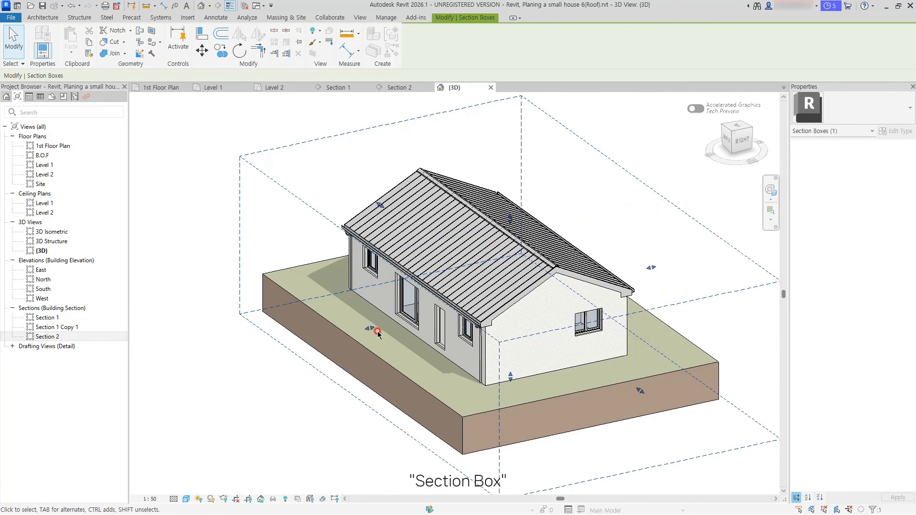
Step: Pull the section box's long front face into the house to cut it lengthwise and expose the interior rooms
{"action": "left_click_drag", "start_coordinate": [371, 329], "coordinate": [431, 313]}
{"action": "middle_click_drag", "start_coordinate": [411, 437], "coordinate": [411, 437], "text": "shift"}
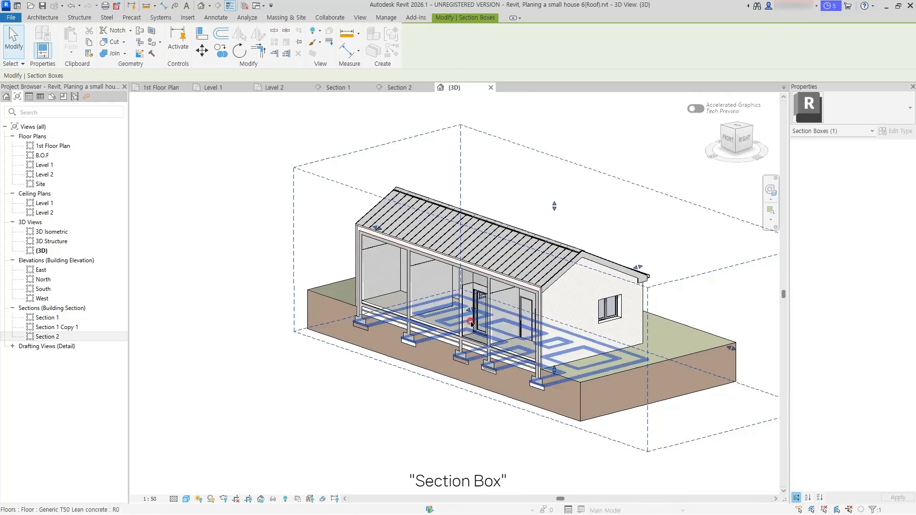
{"action": "left_click_drag", "start_coordinate": [470, 311], "coordinate": [467, 311]}
{"action": "left_click", "coordinate": [430, 427]}
{"action": "middle_click_drag", "start_coordinate": [430, 427], "coordinate": [558, 394], "text": "shift"}
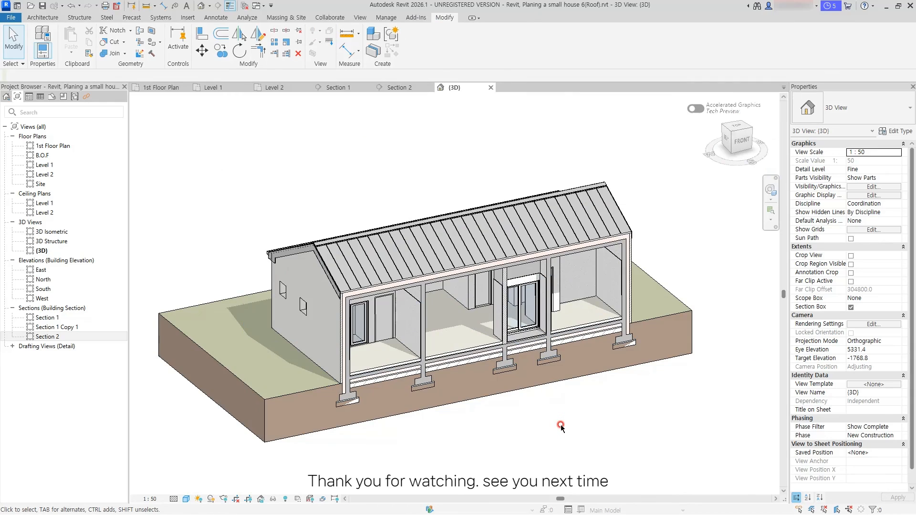
{"action": "middle_click_drag", "start_coordinate": [561, 426], "coordinate": [546, 451], "text": "shift"}
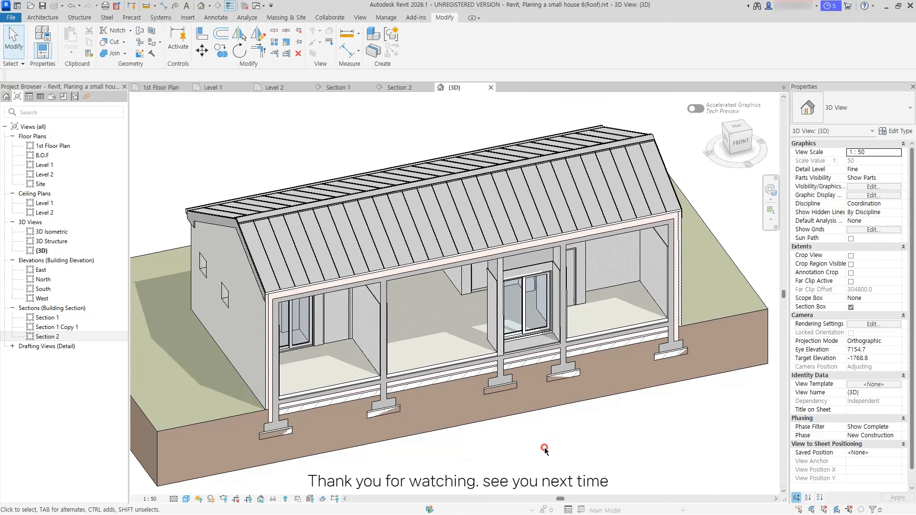